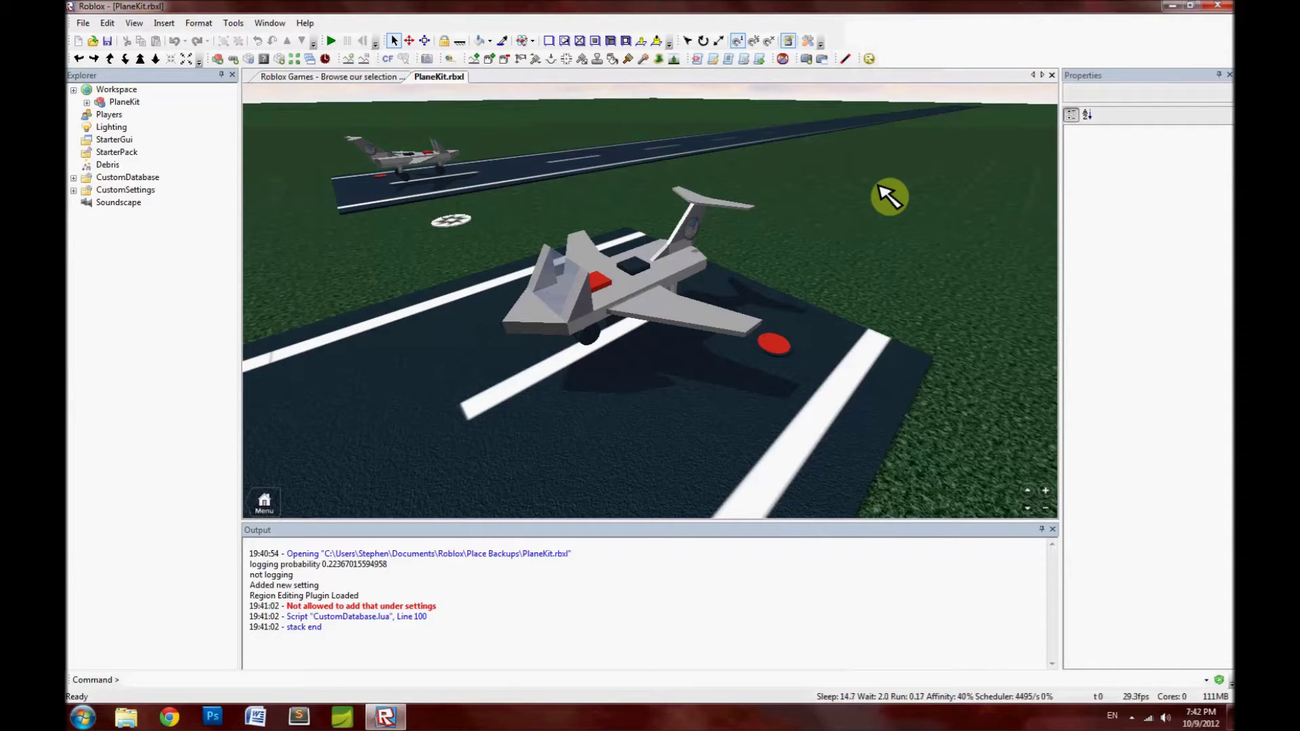
Expand the PlaneKit model and its nested Plane model in the workspace hierarchy.
click(613, 317)
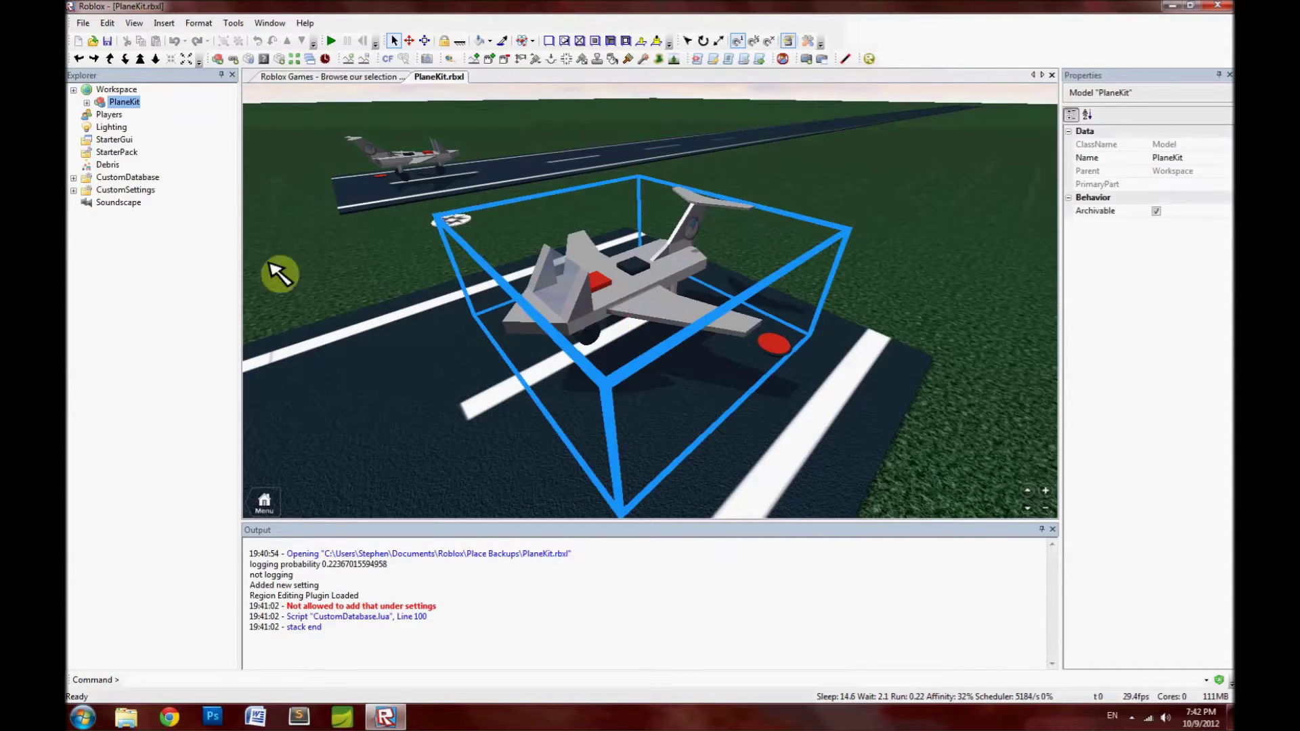
click(86, 102)
click(180, 168)
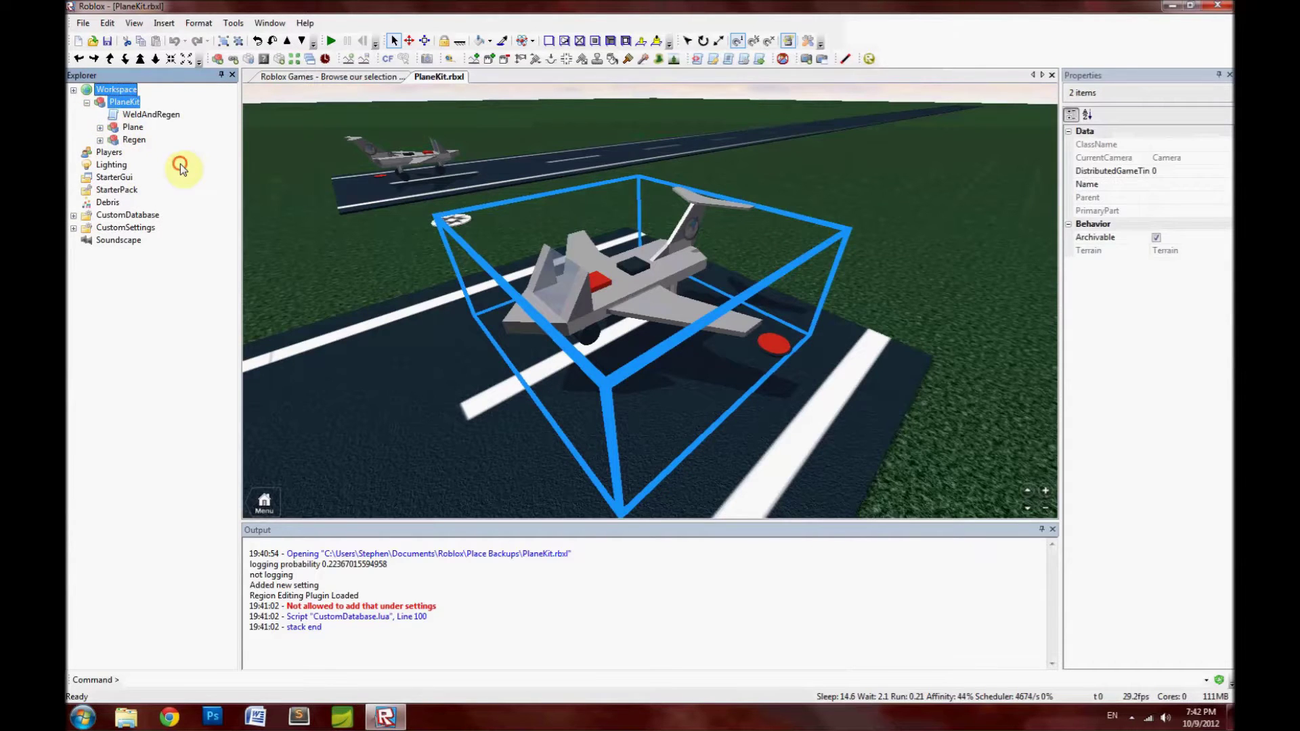
click(126, 129)
click(100, 128)
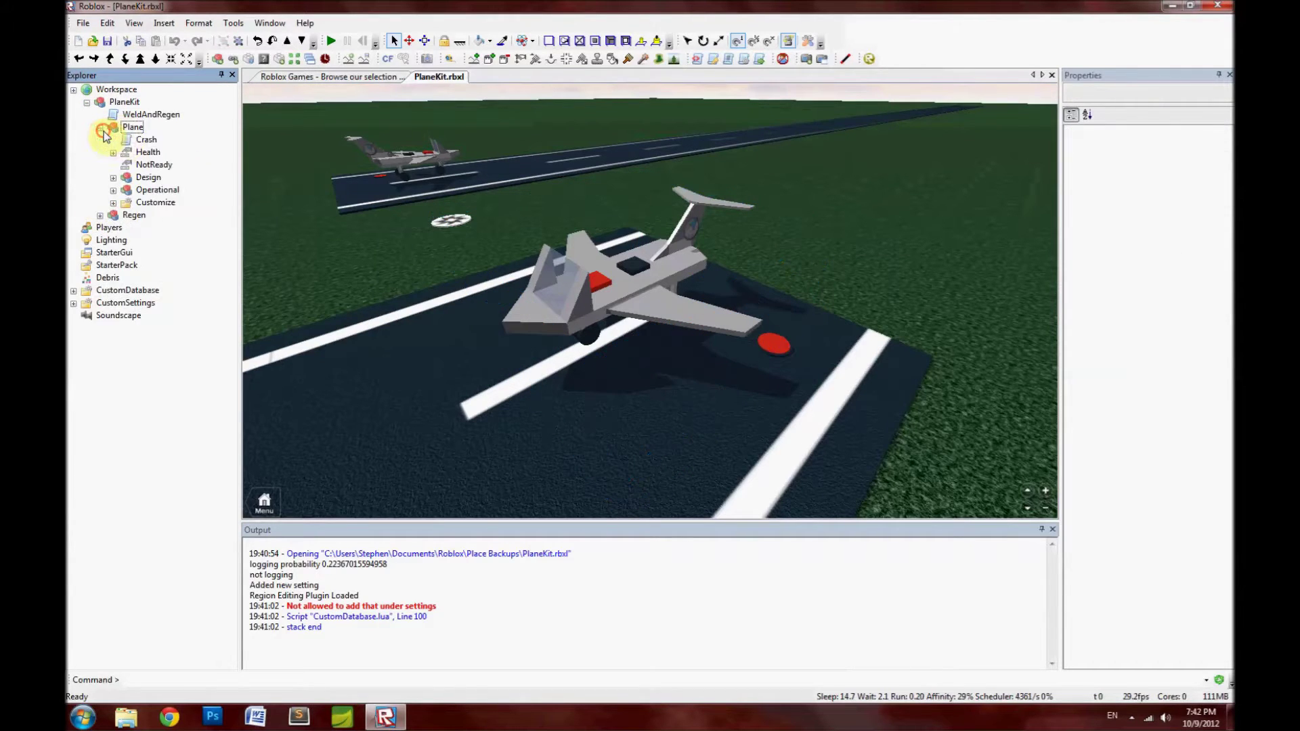
click(211, 128)
click(137, 101)
click(179, 139)
click(128, 102)
click(168, 140)
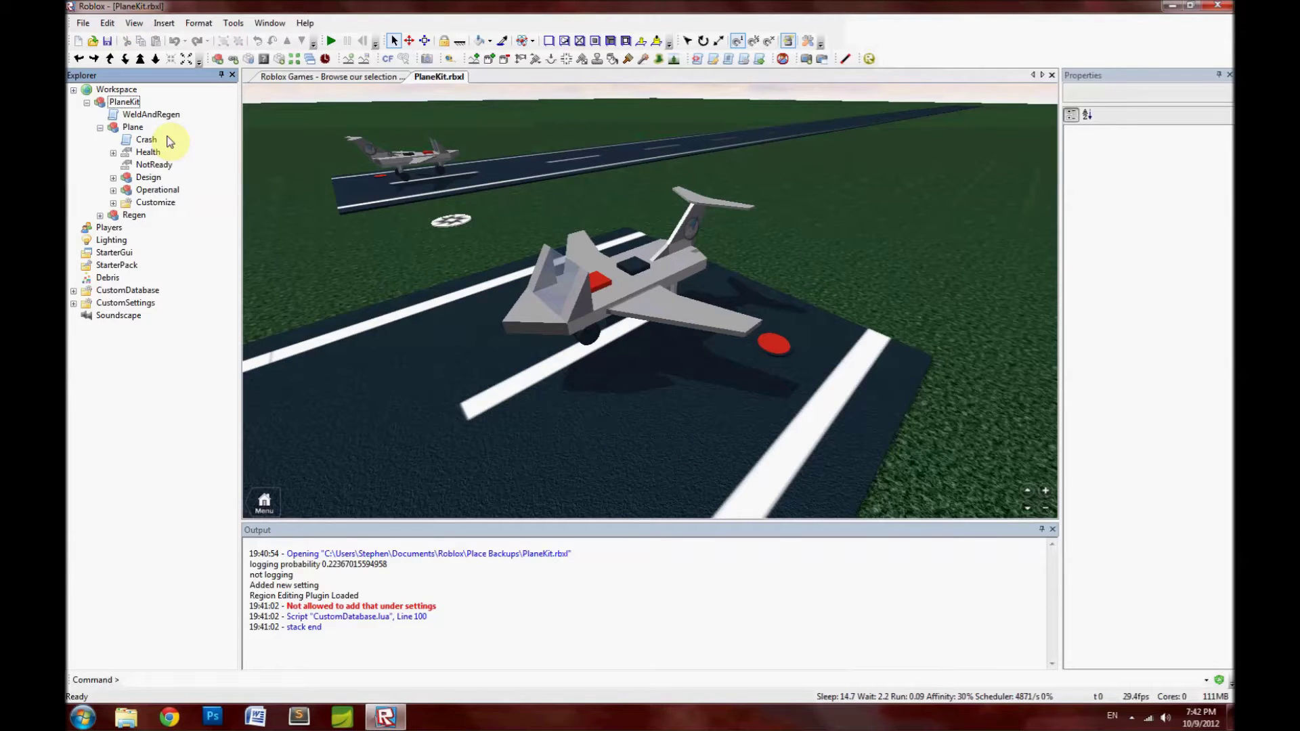
click(151, 114)
click(831, 370)
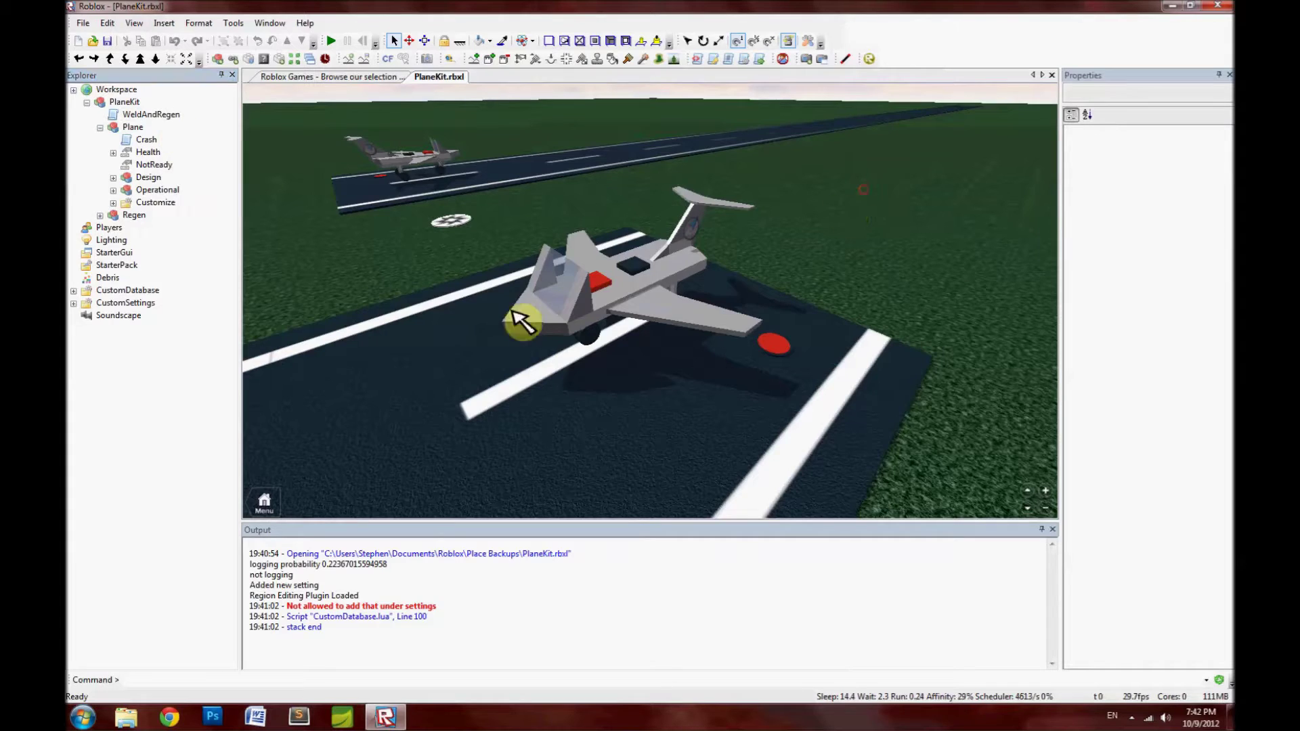
click(582, 282)
click(846, 242)
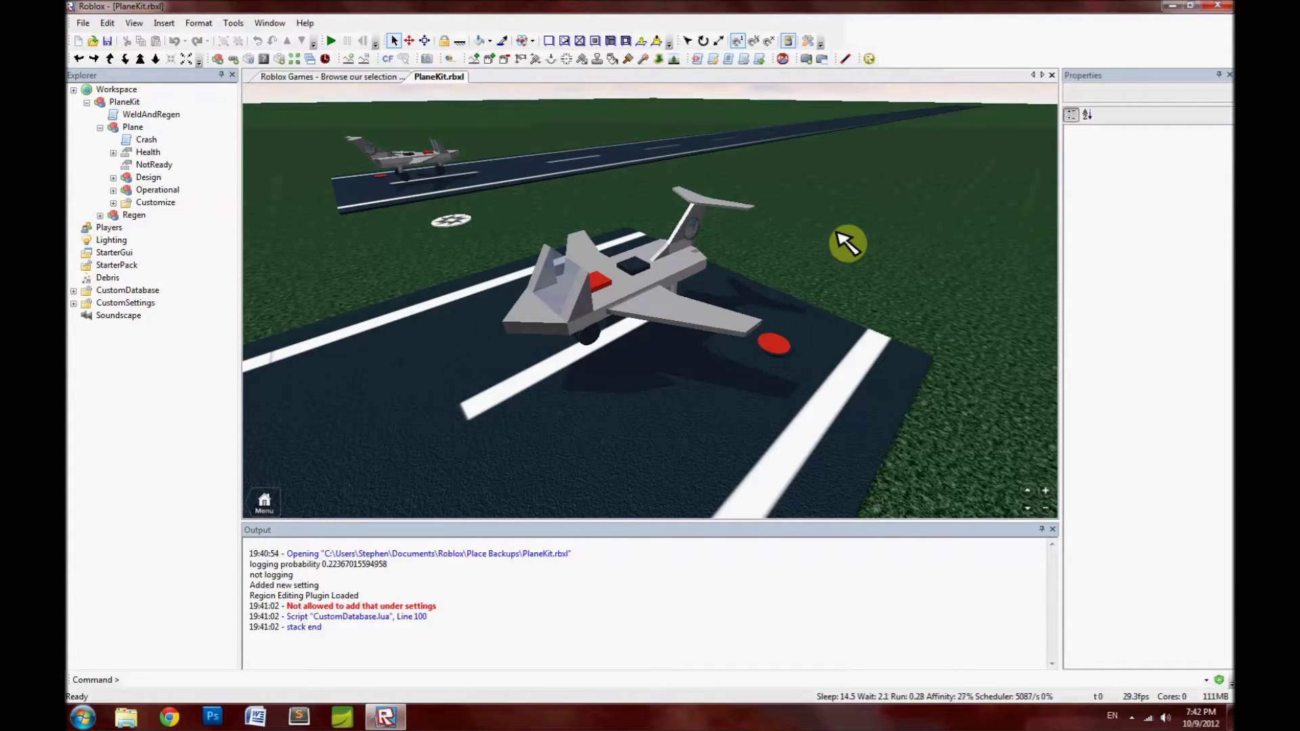
Inspect the properties of the WeldAndRegen script inside PlaneKit.
click(150, 114)
click(173, 144)
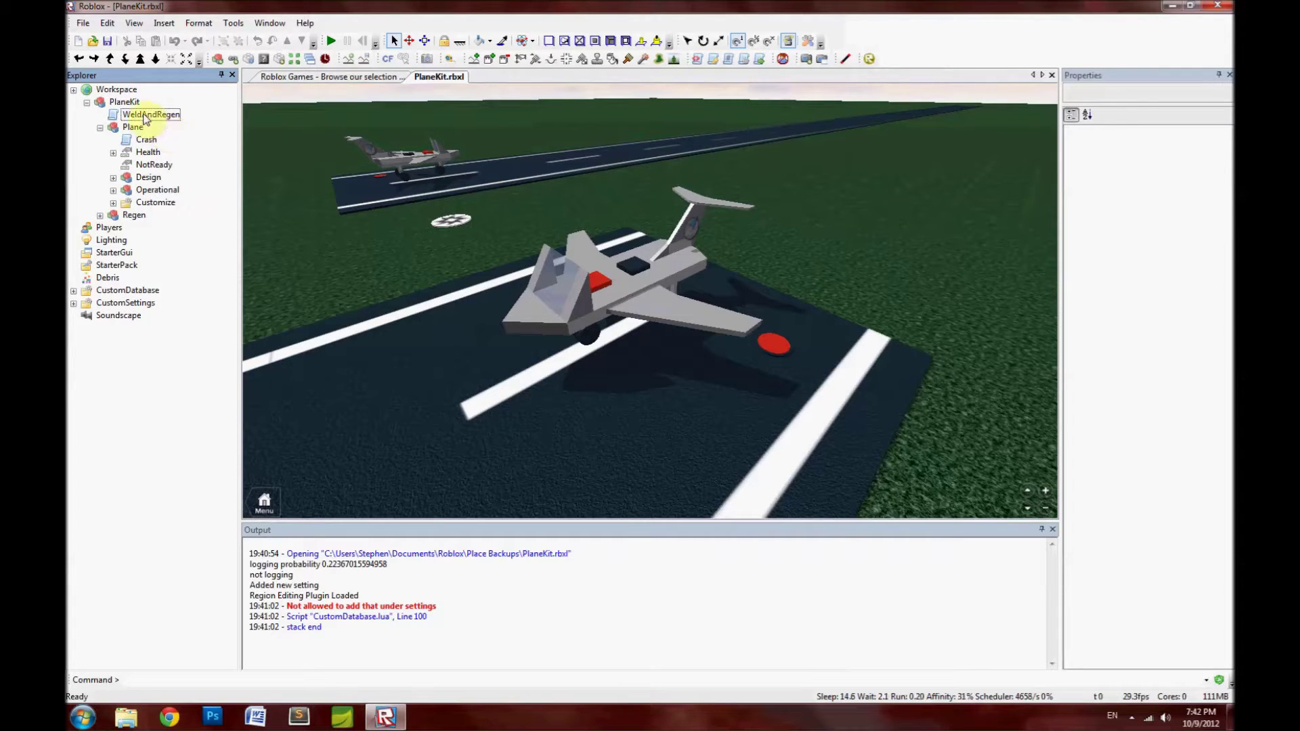
click(150, 115)
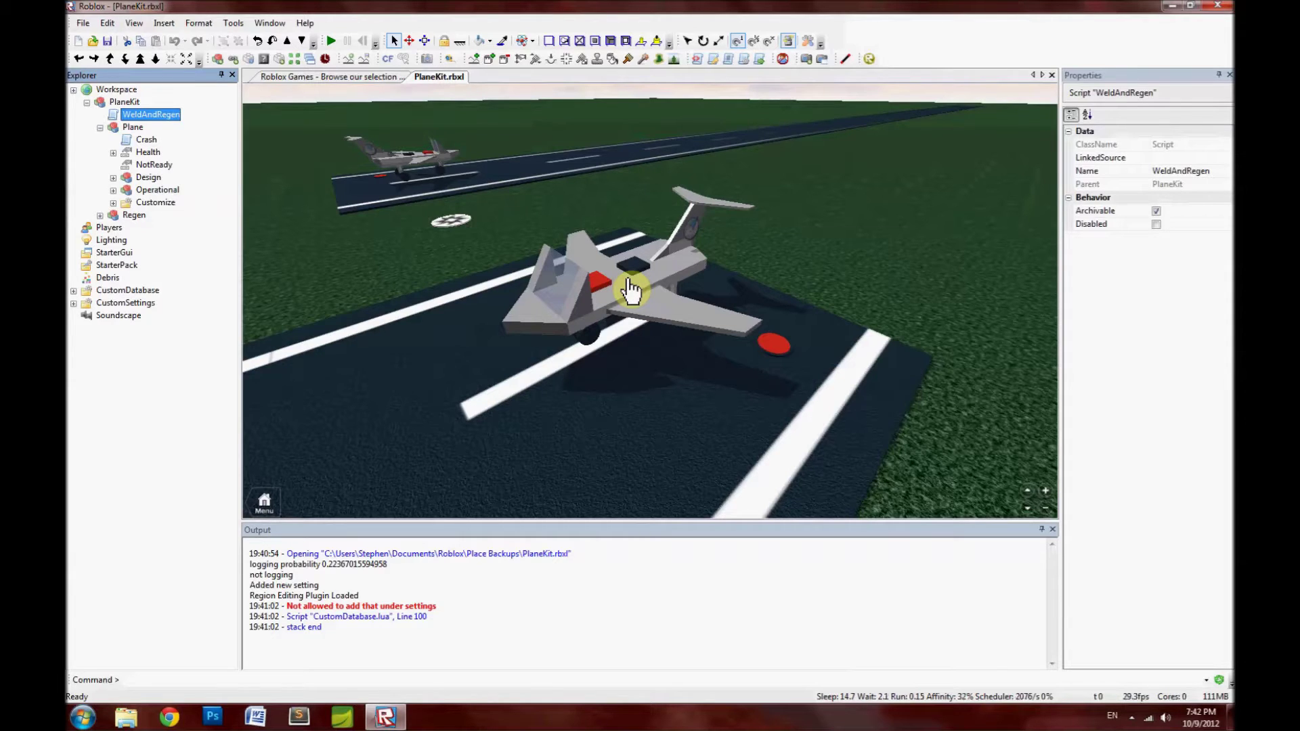
click(178, 145)
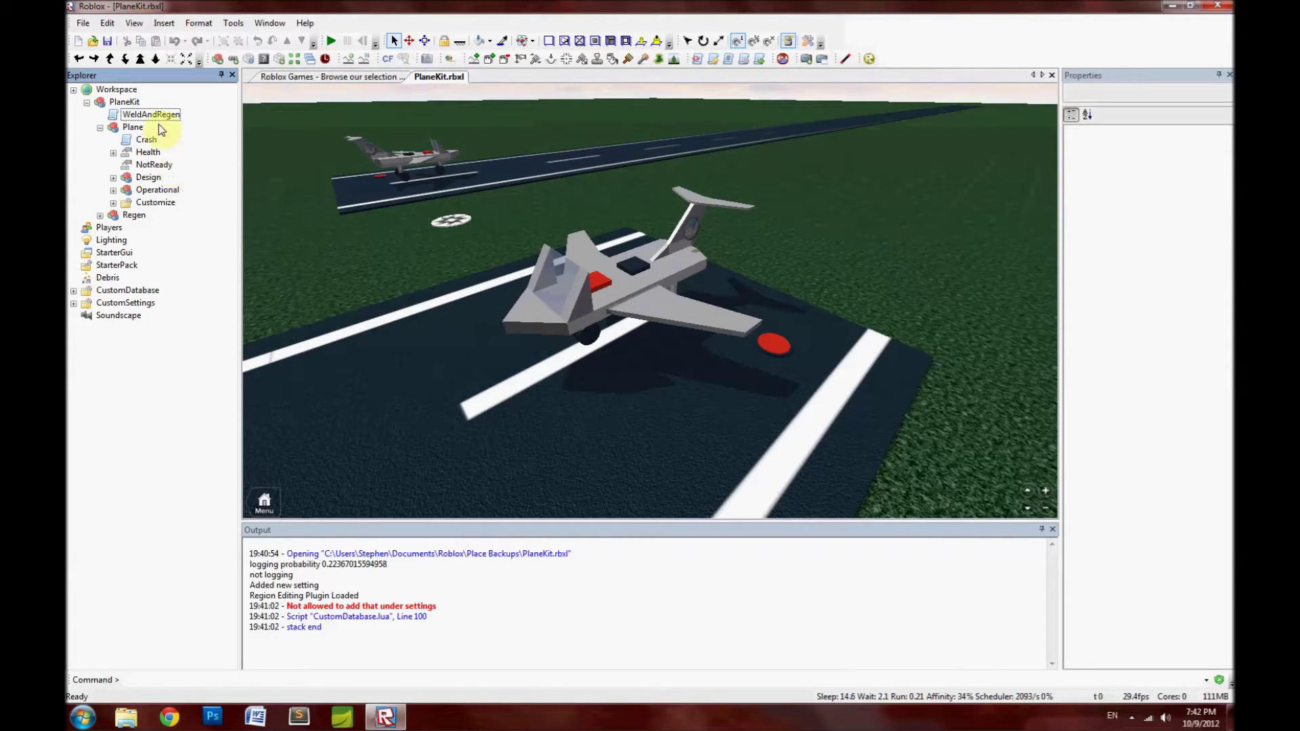
Highlight the Plane model in the scene and review the objects it contains.
click(133, 127)
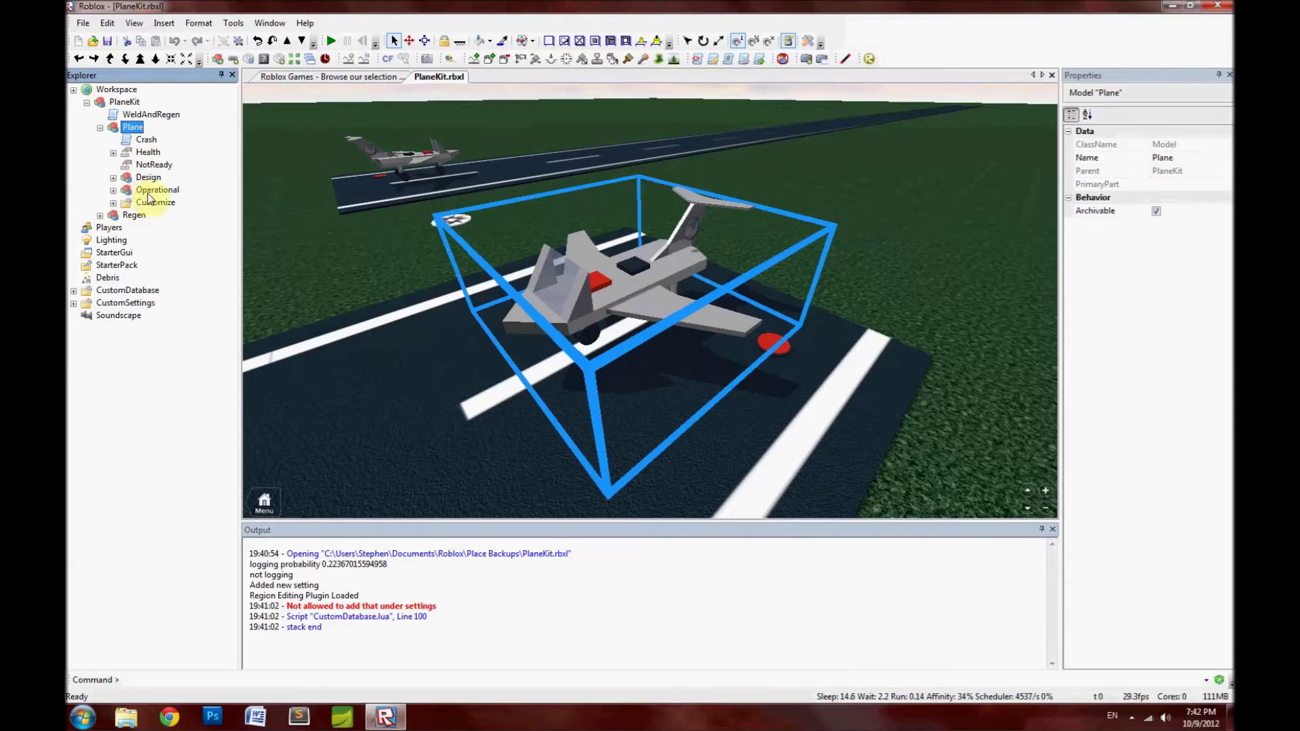
drag(202, 143, 141, 214)
click(174, 226)
drag(219, 203, 138, 200)
click(89, 144)
click(164, 215)
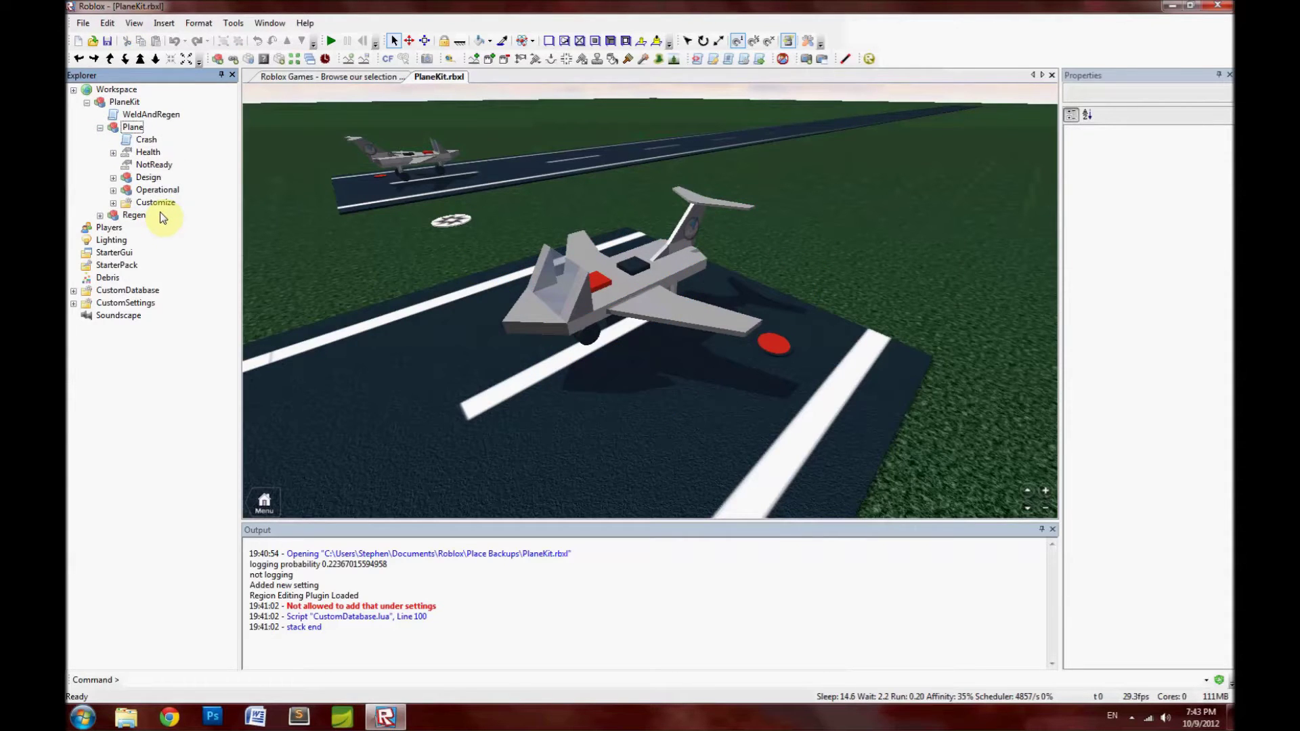
Open the Plane model's Crash script, look through its code and close it.
click(140, 141)
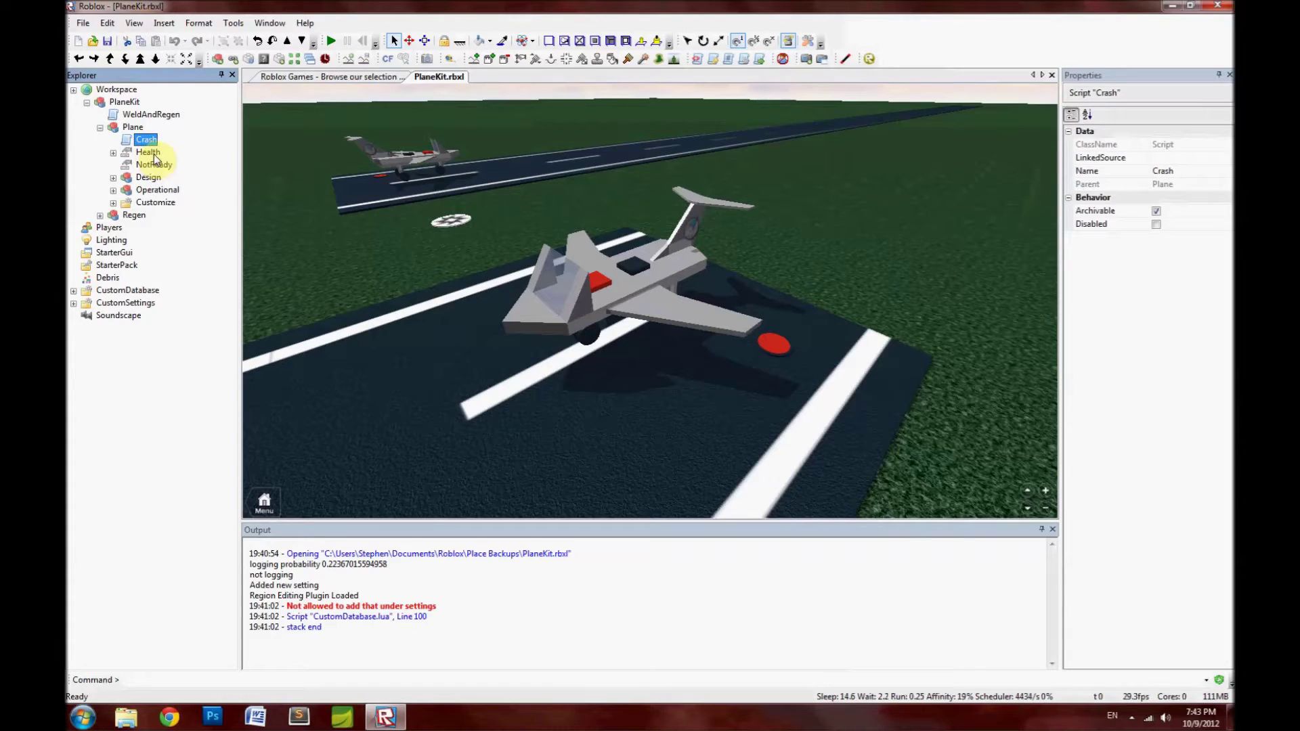
double_click(150, 141)
scroll(786, 130, down, 20)
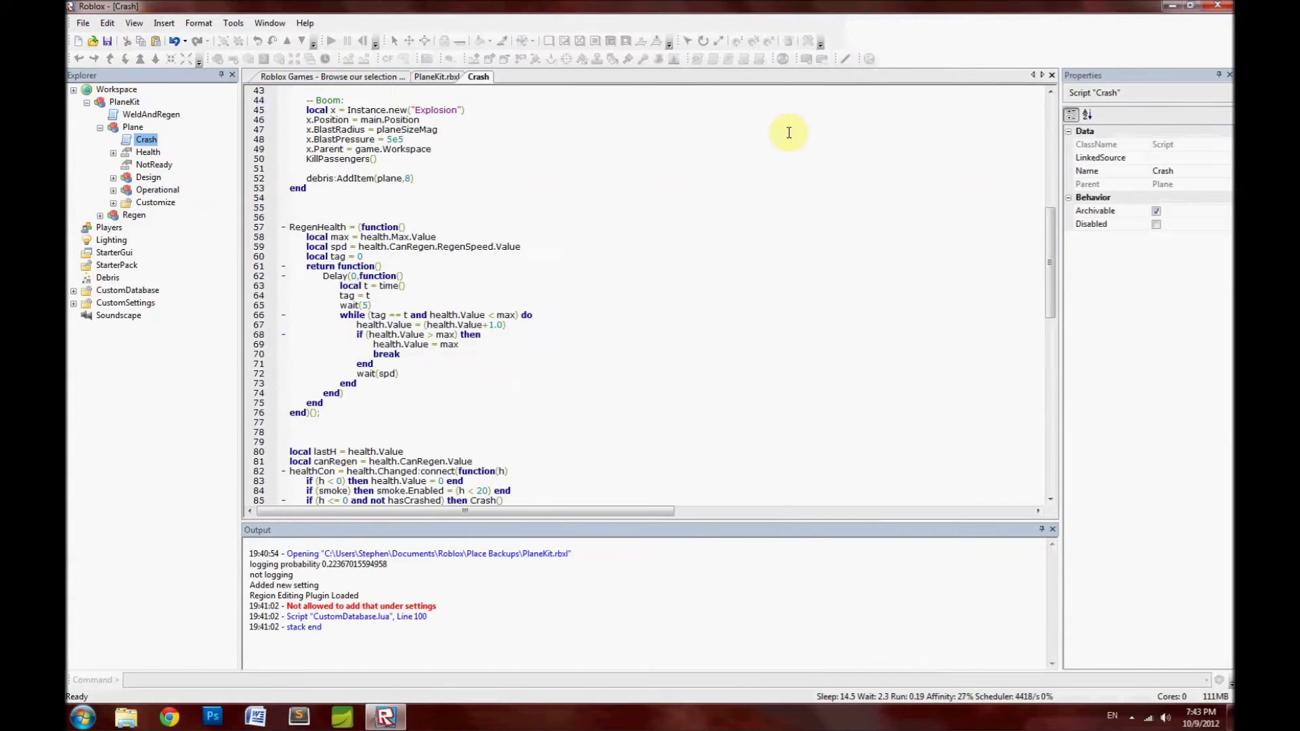
drag(1050, 400, 1049, 80)
click(1051, 75)
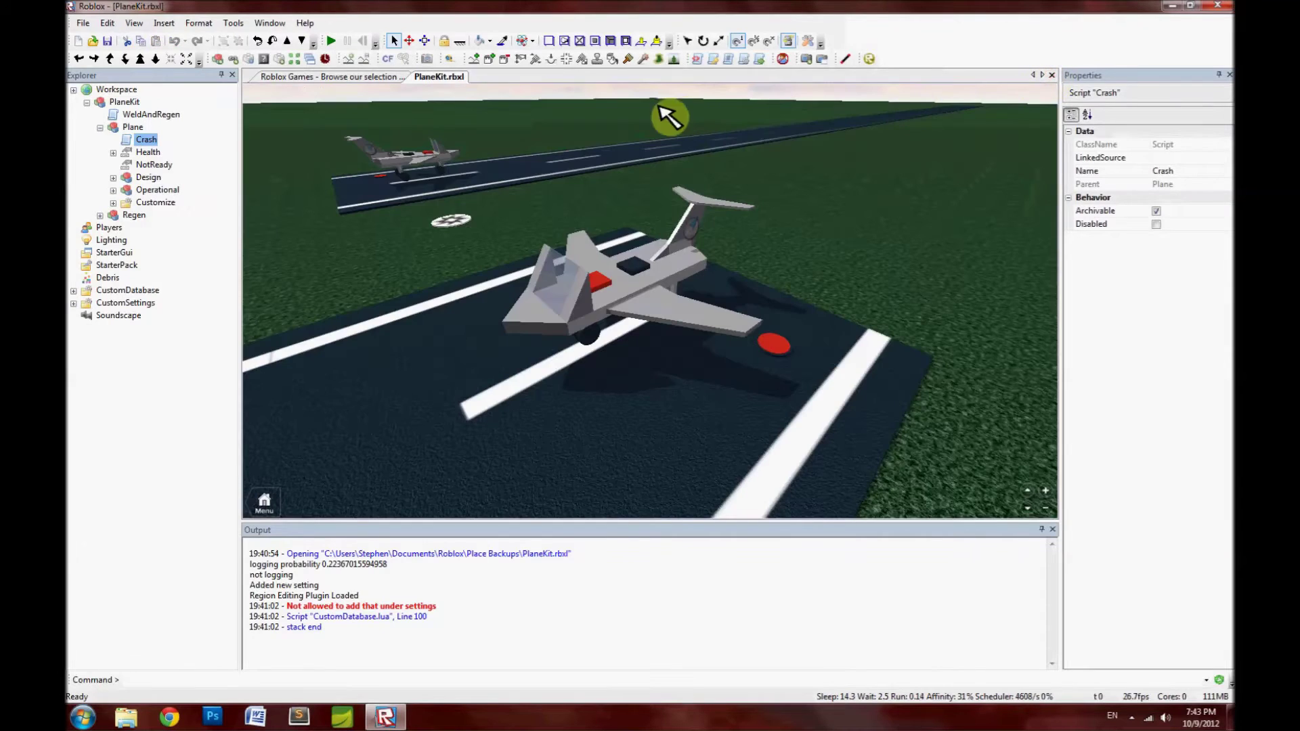
Check the CanCrash value in the Plane's Customize folder and collapse the folder.
click(202, 135)
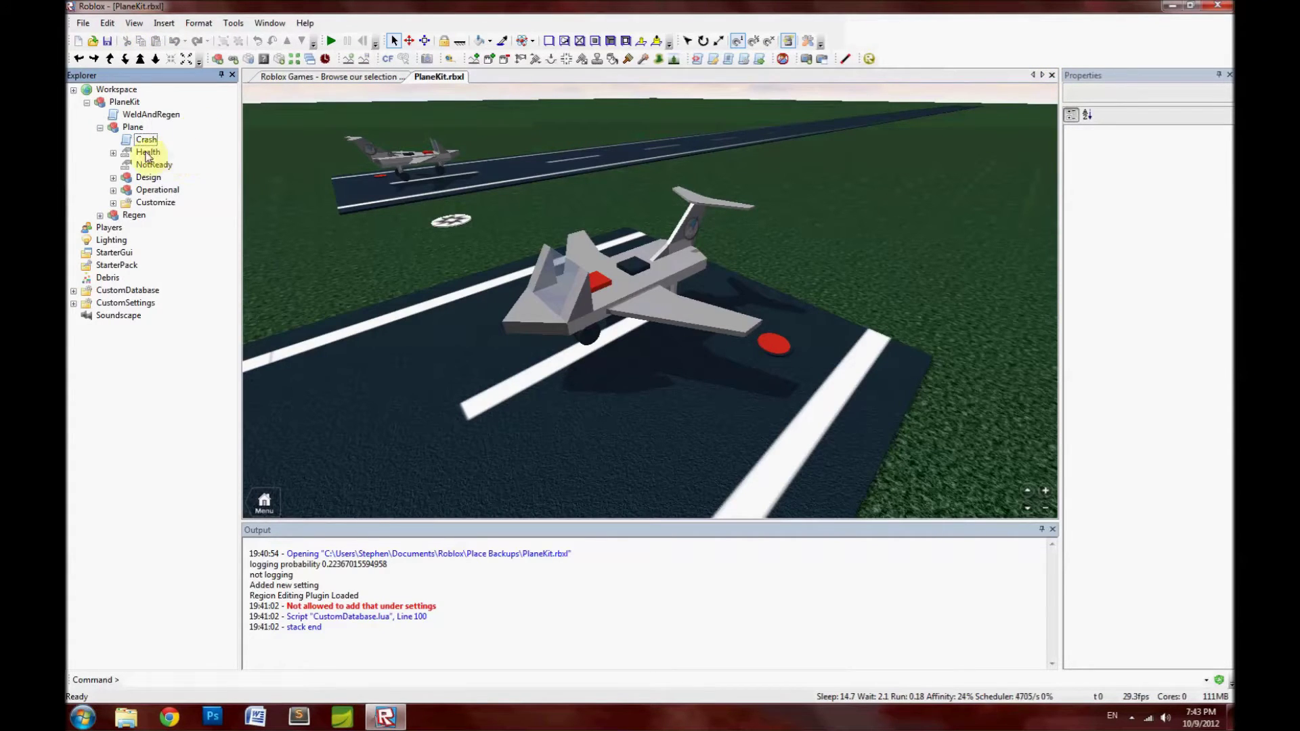
click(113, 203)
click(154, 249)
click(113, 203)
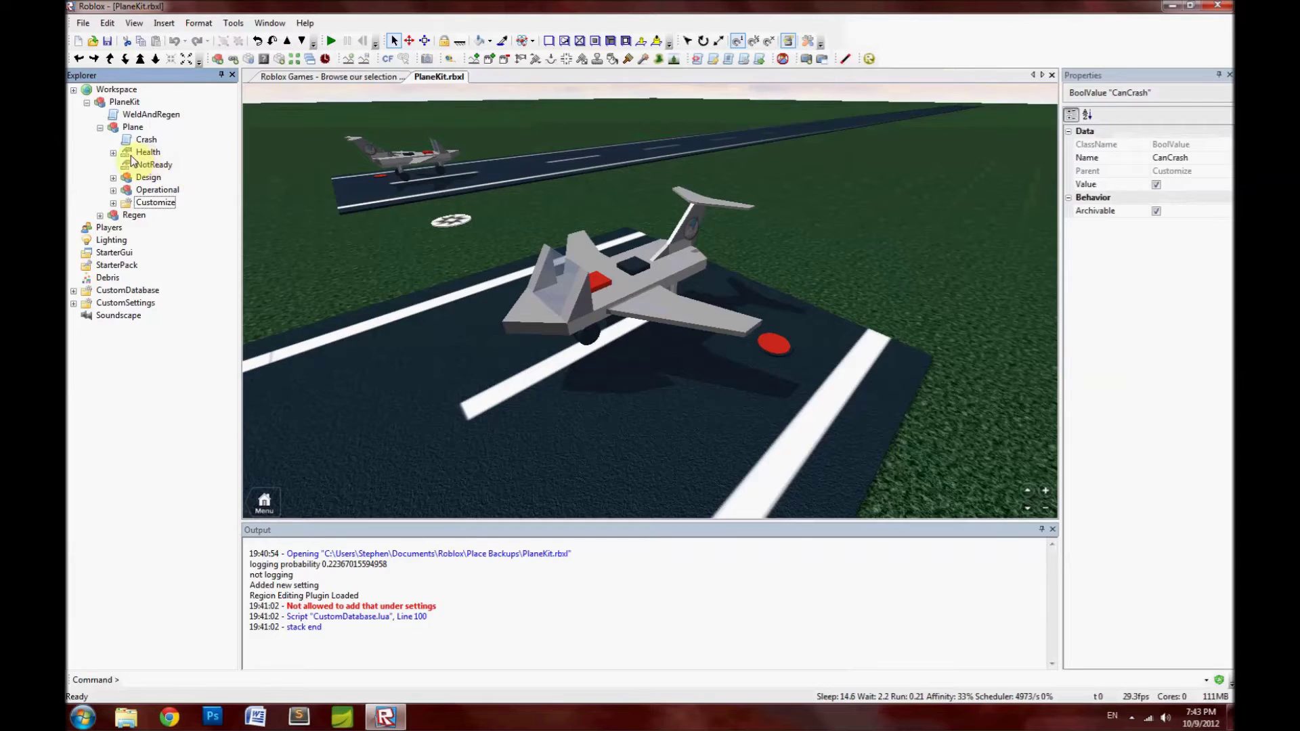
Inspect the Plane's Health value with its nested CanRegen, RegenSpeed and Max values, then collapse it.
click(147, 153)
click(113, 153)
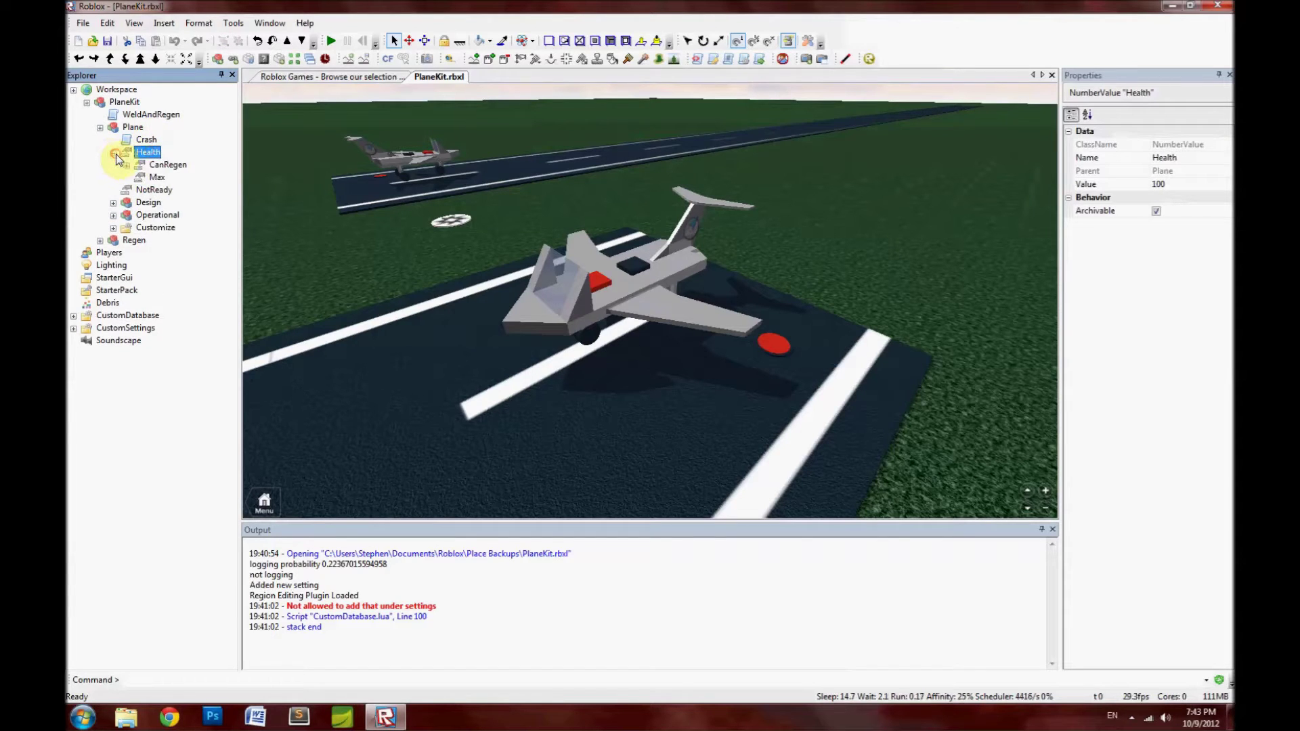
click(126, 165)
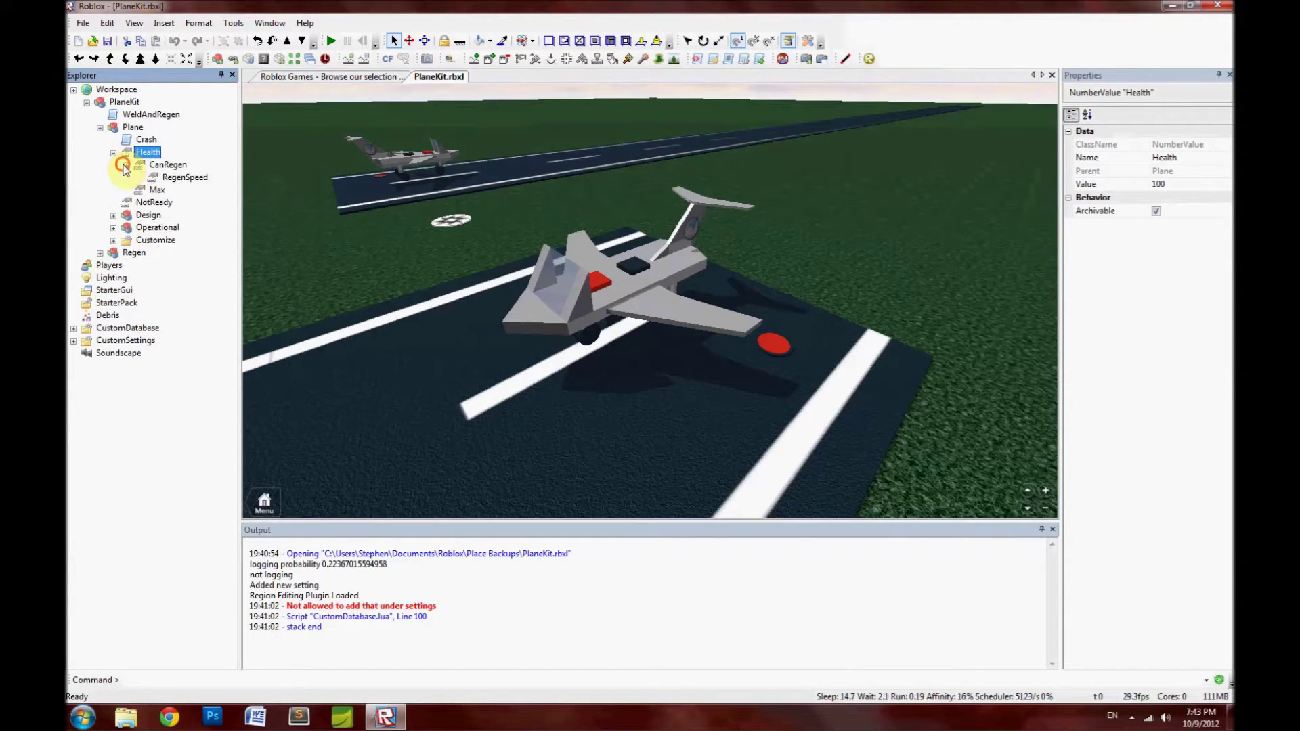
click(217, 164)
drag(186, 195, 128, 158)
click(209, 157)
click(113, 153)
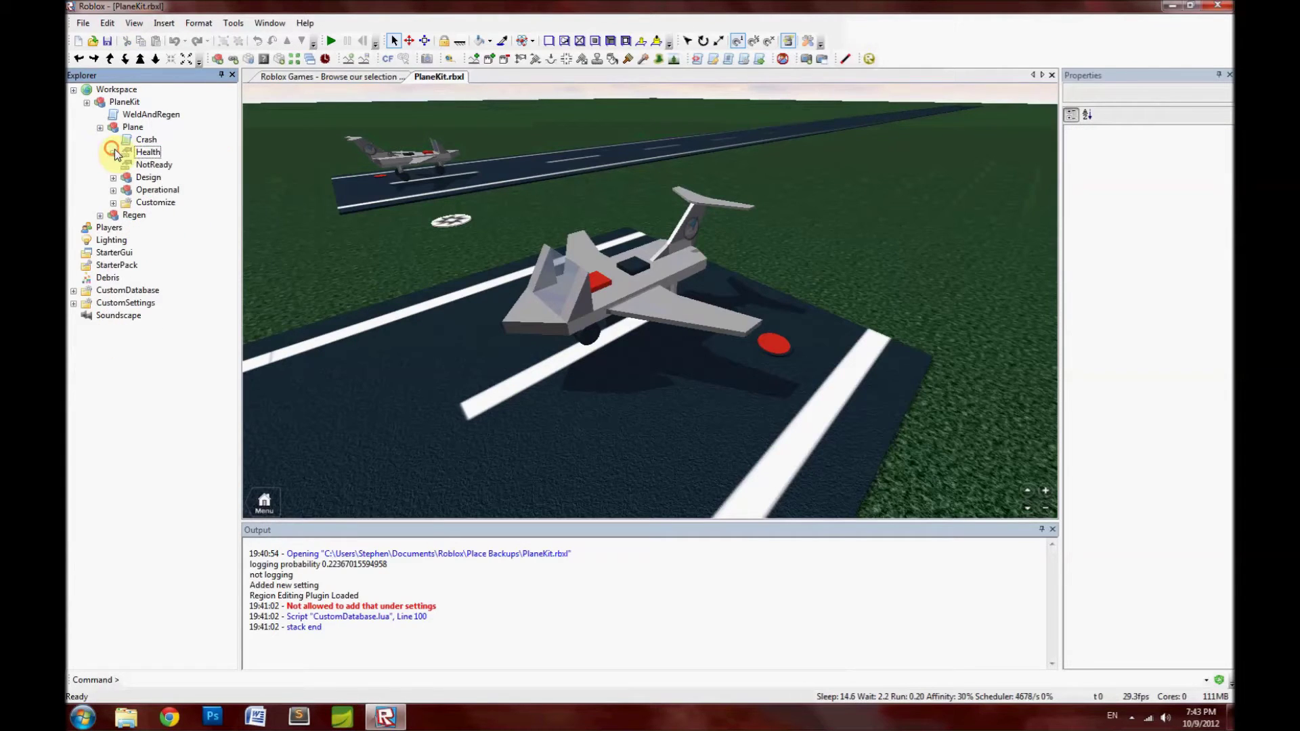
Inspect the properties of the NotReady object value in the Plane model.
click(137, 154)
click(152, 165)
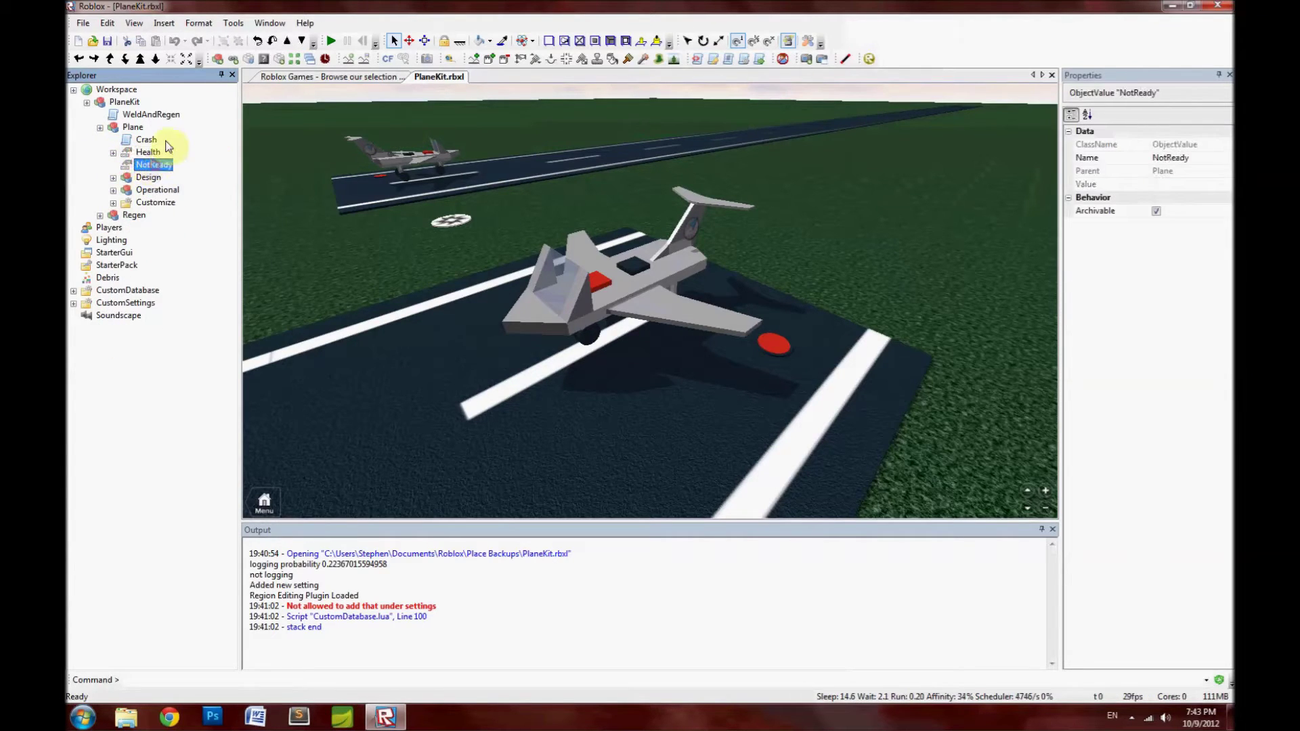
click(181, 153)
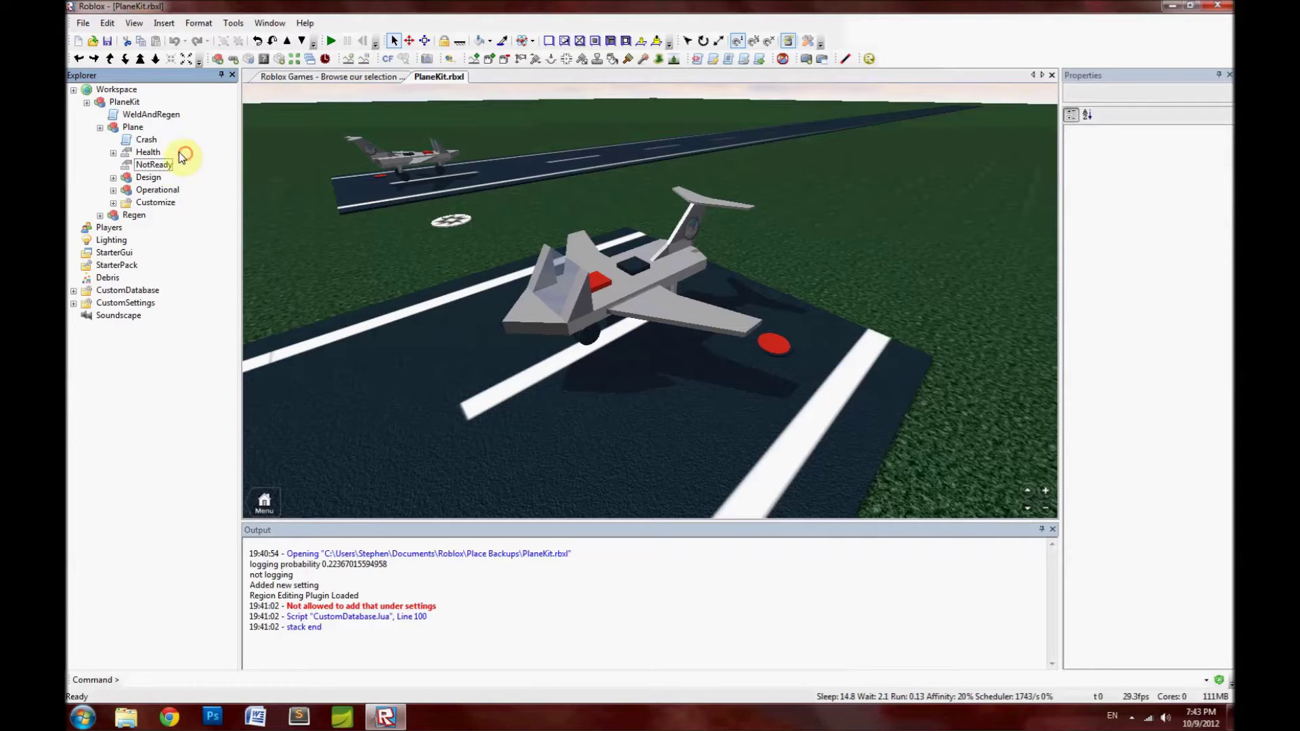
click(157, 165)
click(181, 153)
click(184, 157)
click(180, 156)
Revisit the WeldAndRegen script and the NotReady value to see how they relate.
click(163, 115)
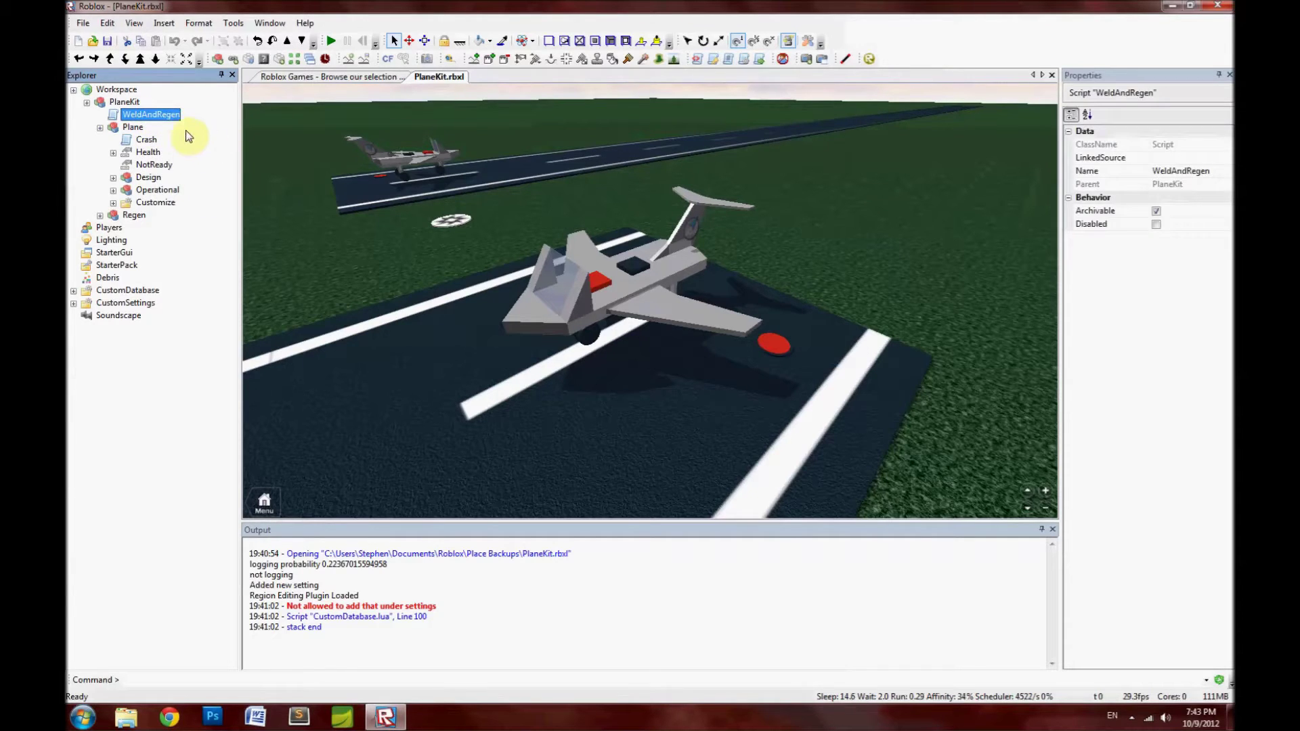
click(197, 120)
click(151, 165)
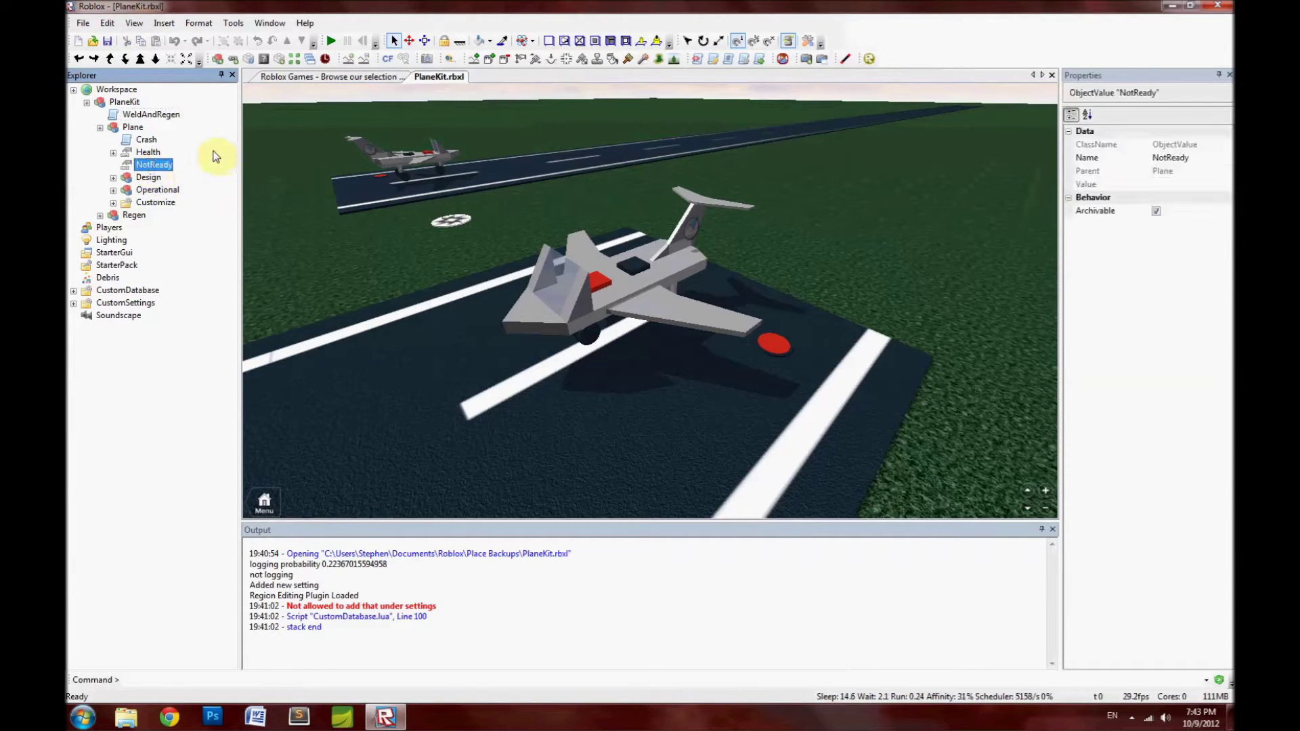
click(210, 154)
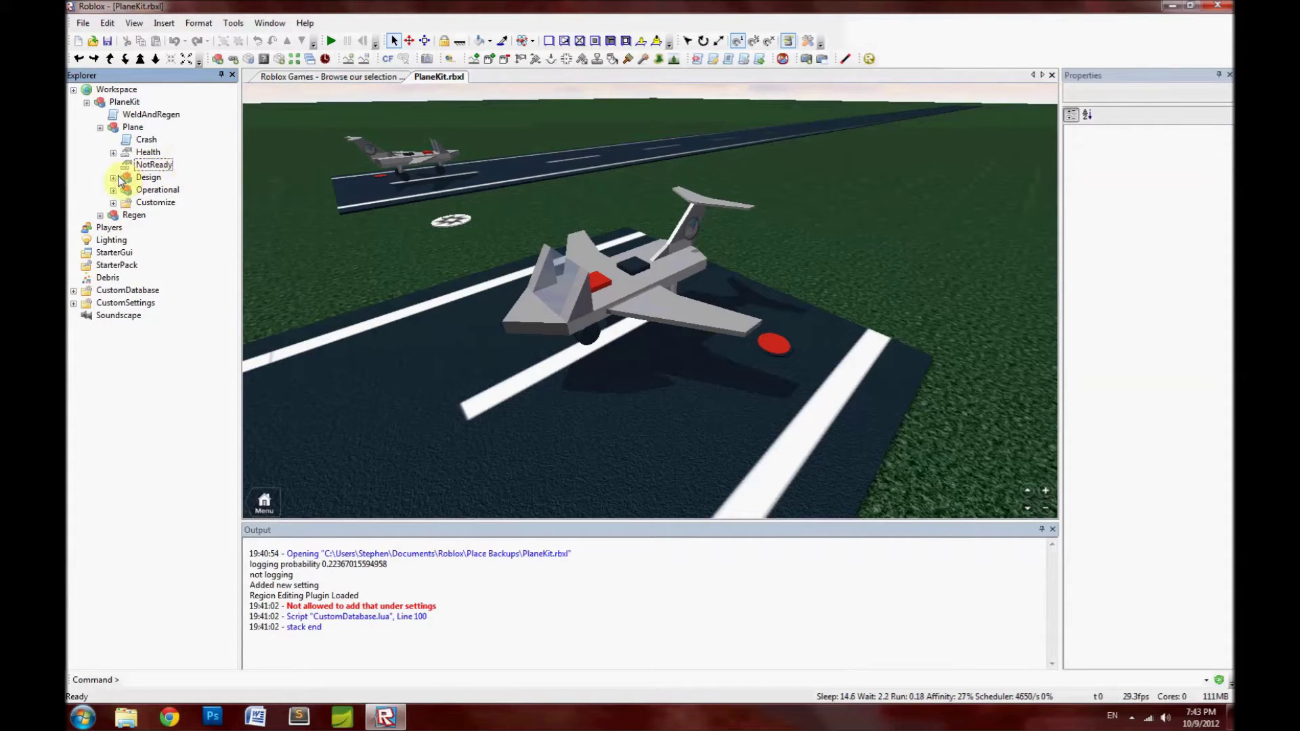
Examine the Plane's Design model, its contents and its Name property.
click(153, 178)
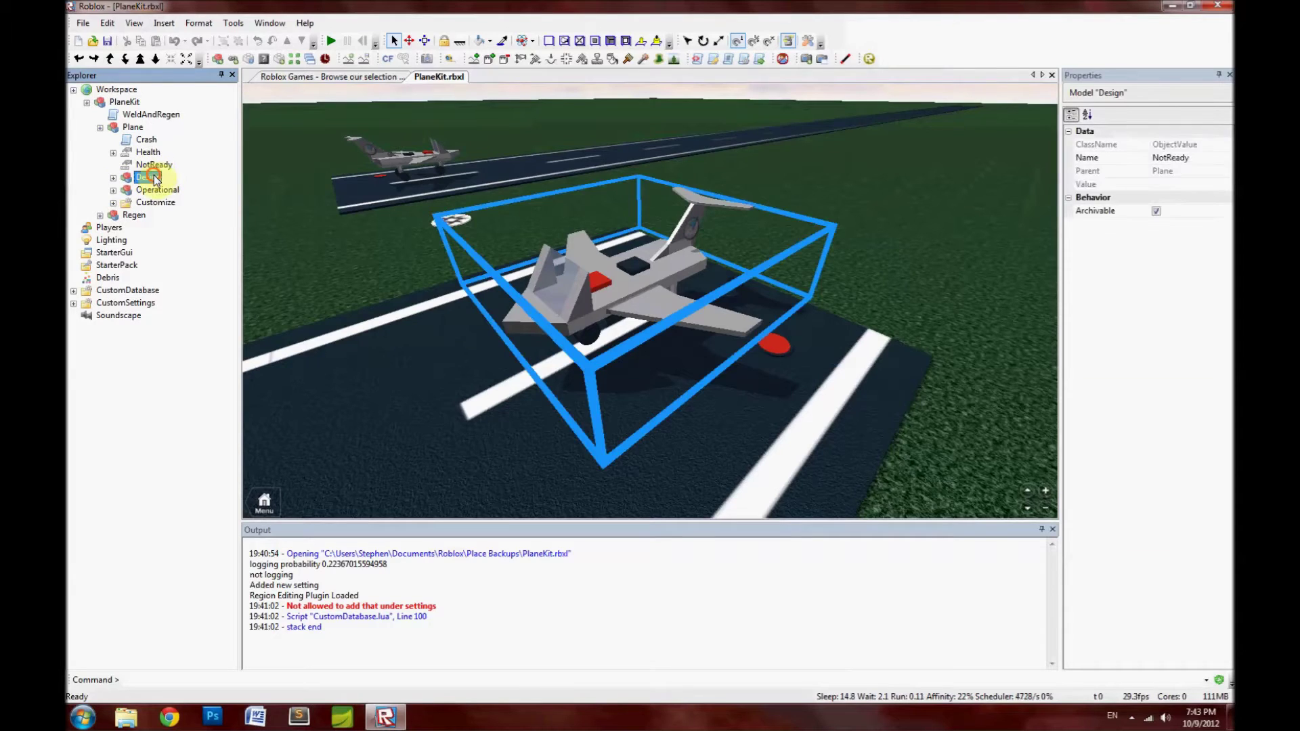
click(114, 178)
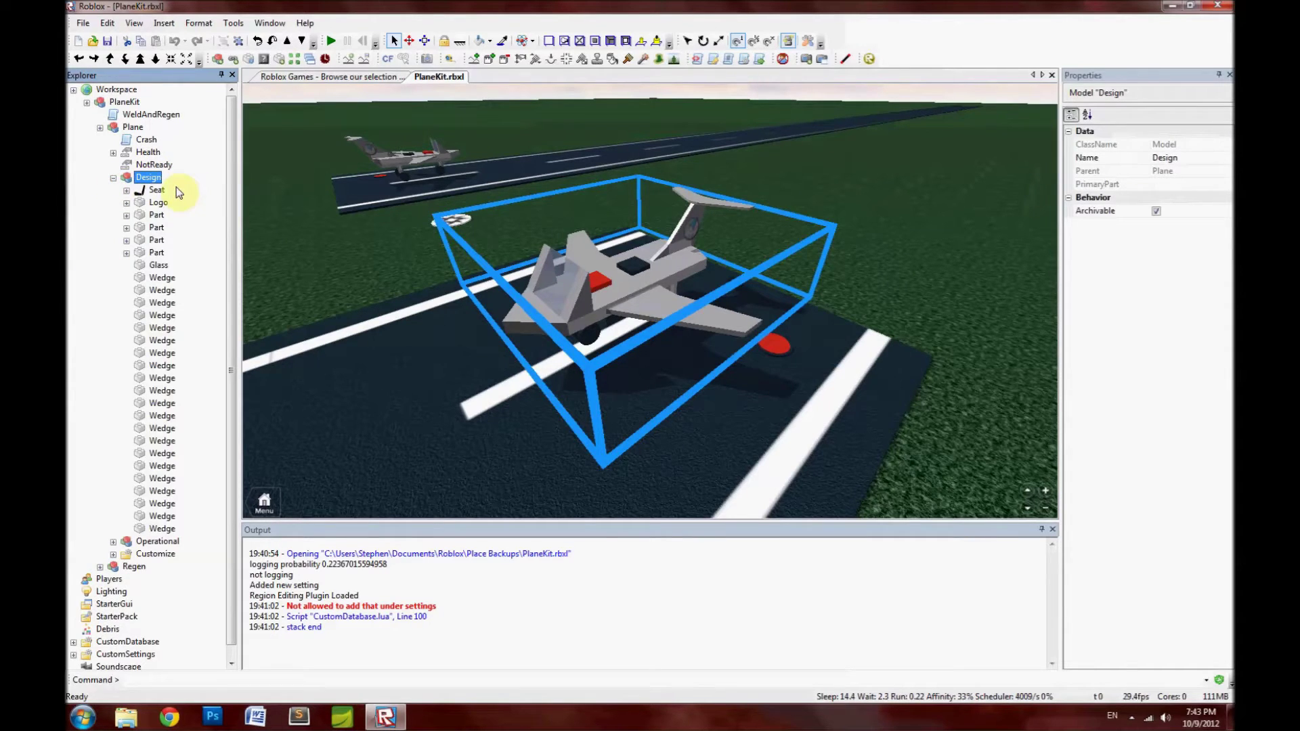
click(176, 187)
click(113, 178)
click(149, 178)
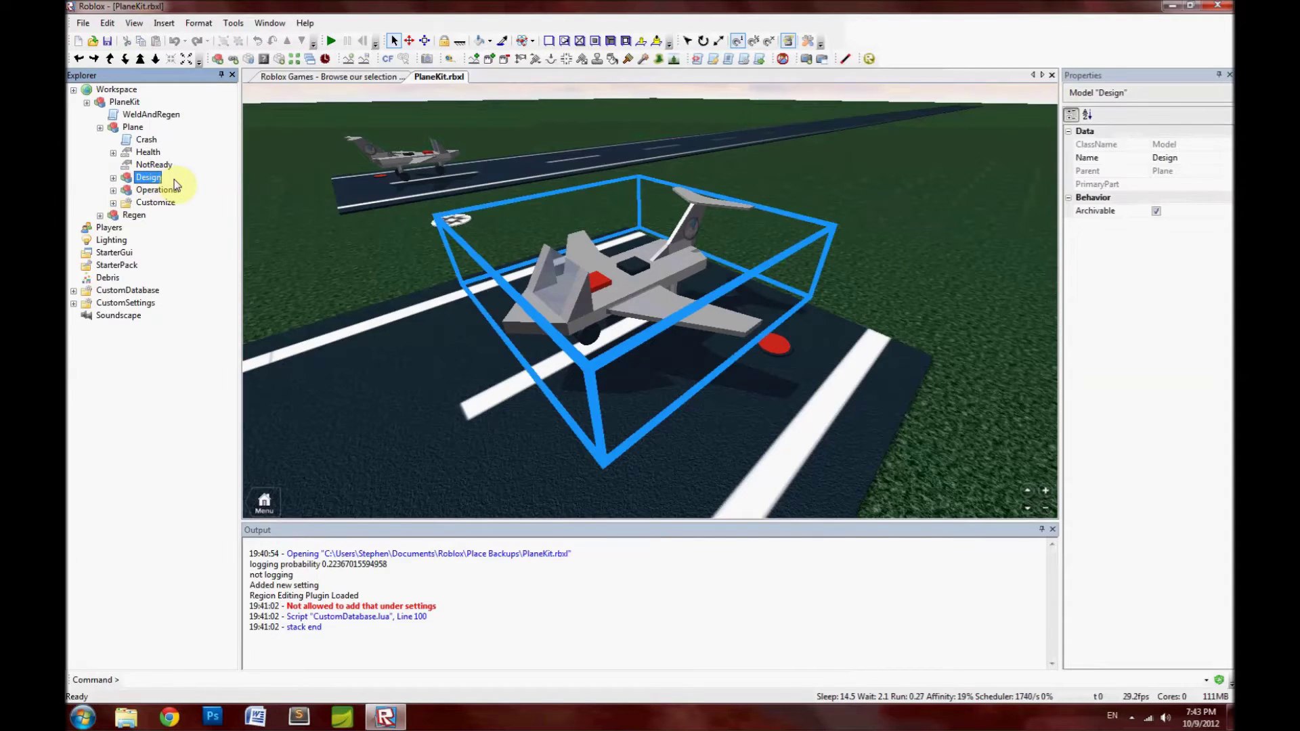
drag(1219, 157, 1120, 150)
click(187, 175)
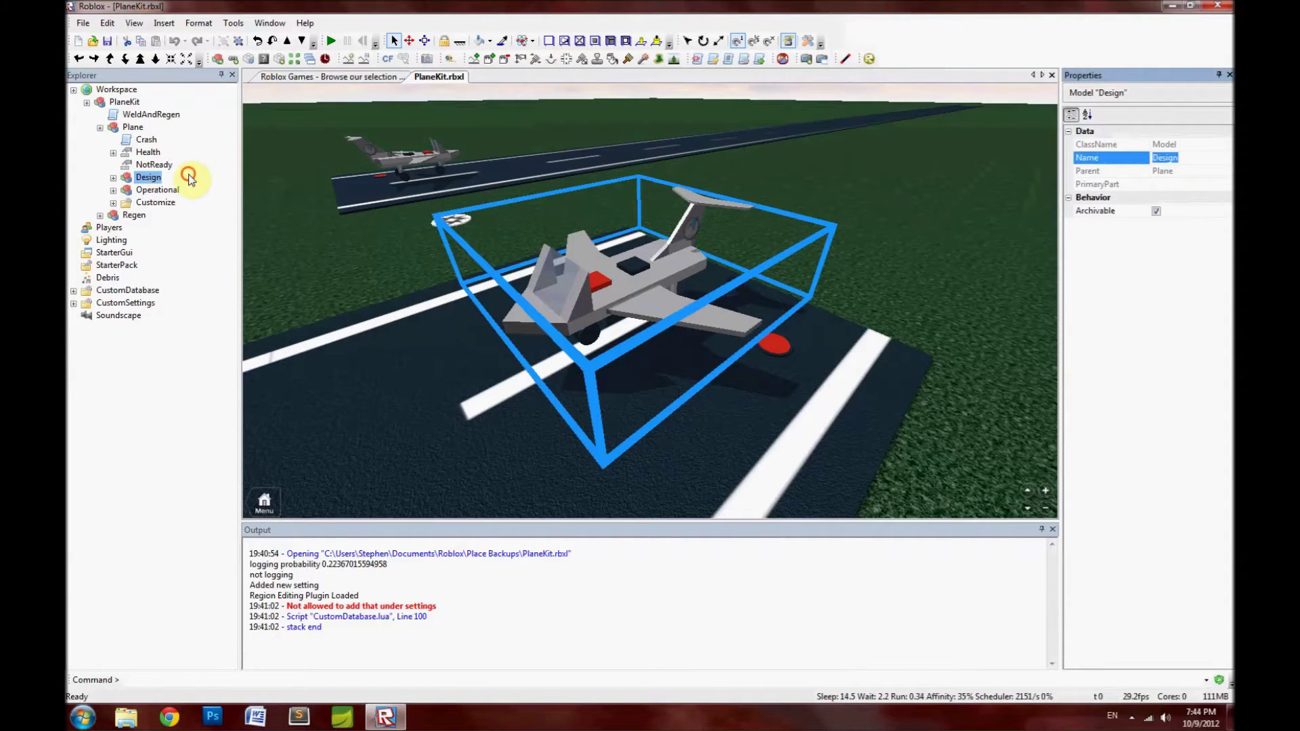
Highlight every part inside the Design model, from Seat to the last Wedge, then clear the selection and collapse the model.
click(151, 178)
click(113, 178)
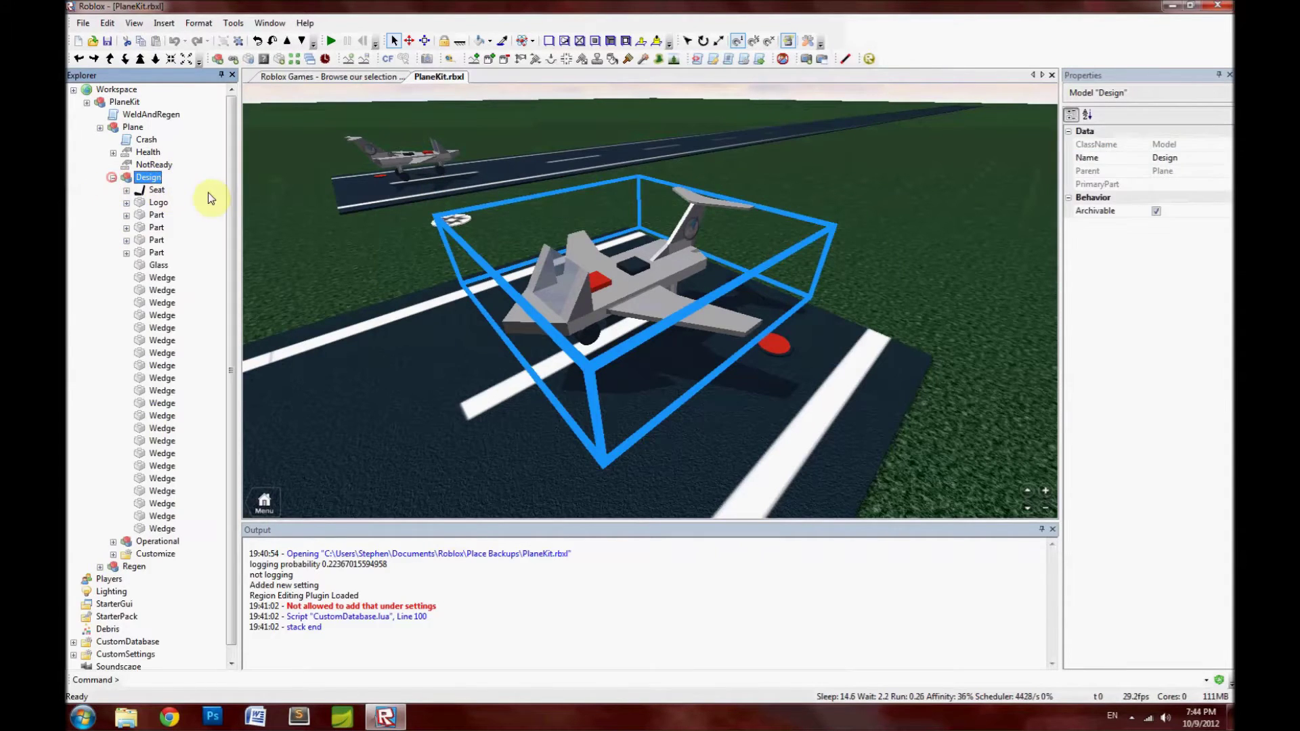
click(174, 191)
shift+click(130, 528)
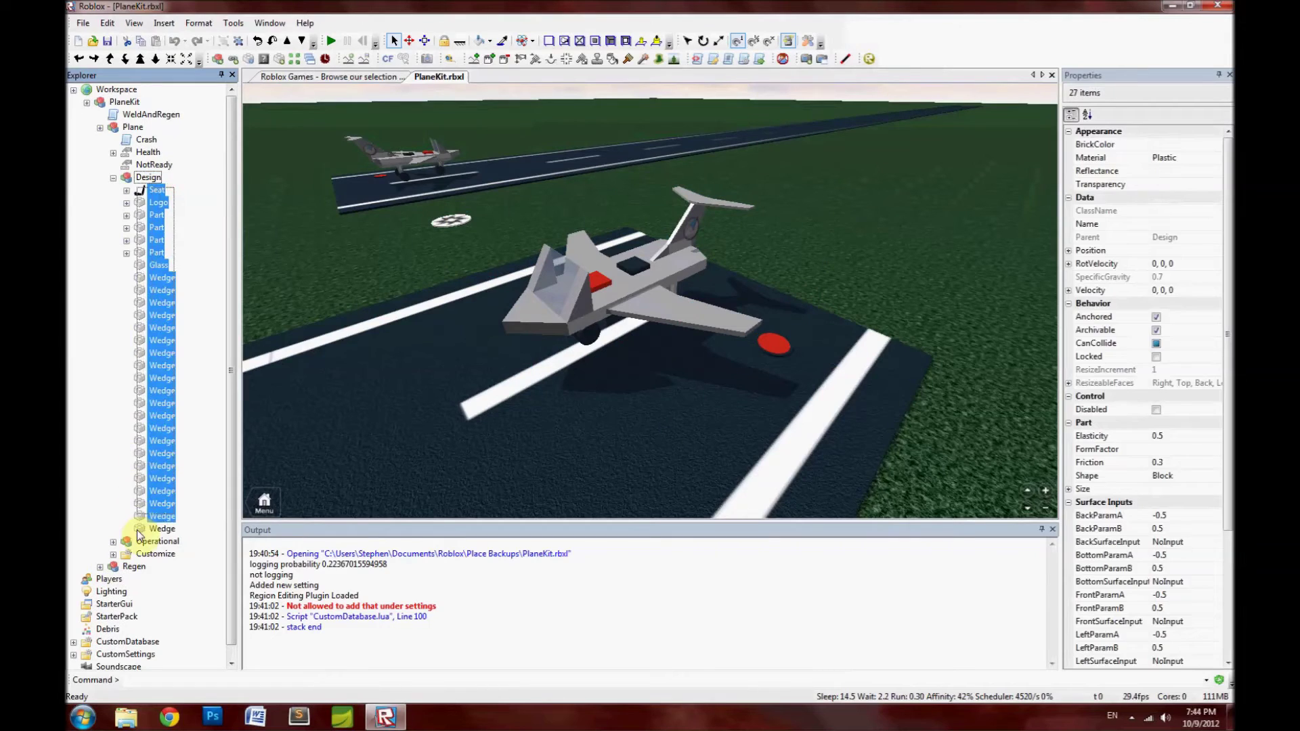
click(216, 191)
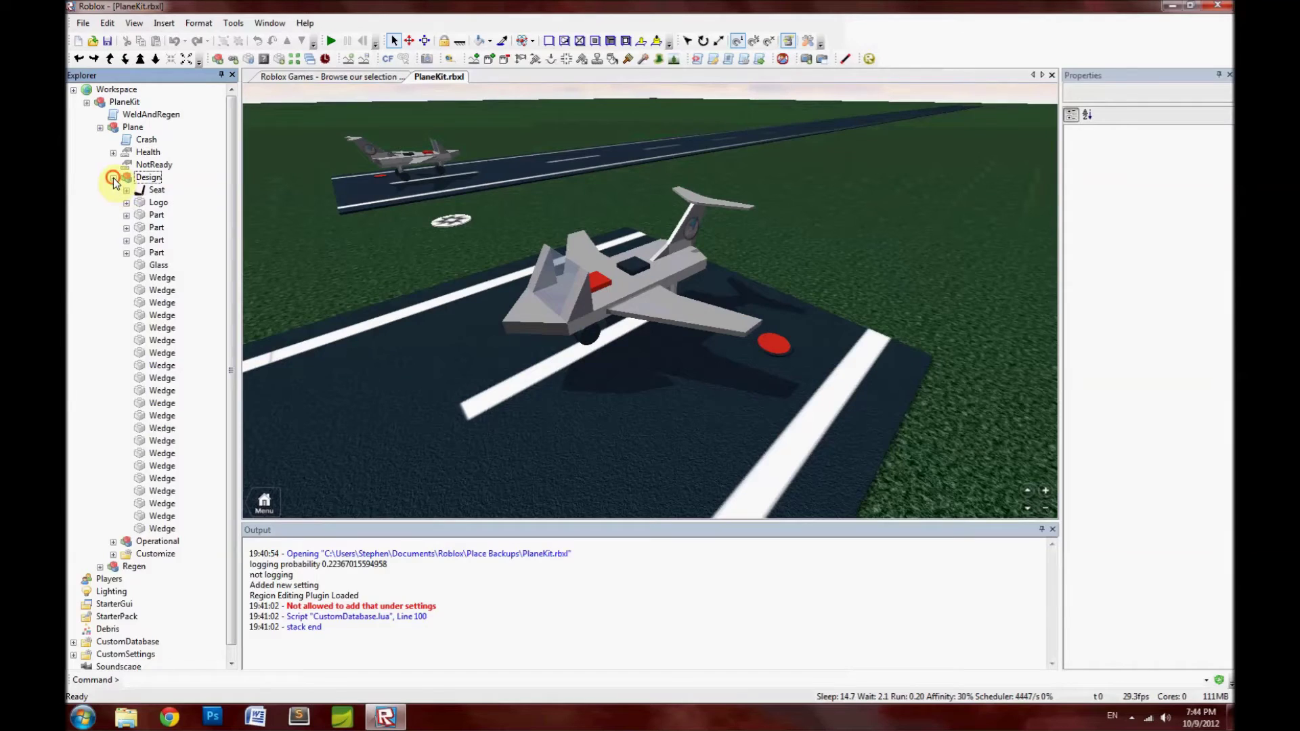
click(113, 178)
click(148, 177)
Expand the Plane's Operational model and review the objects it contains.
click(157, 190)
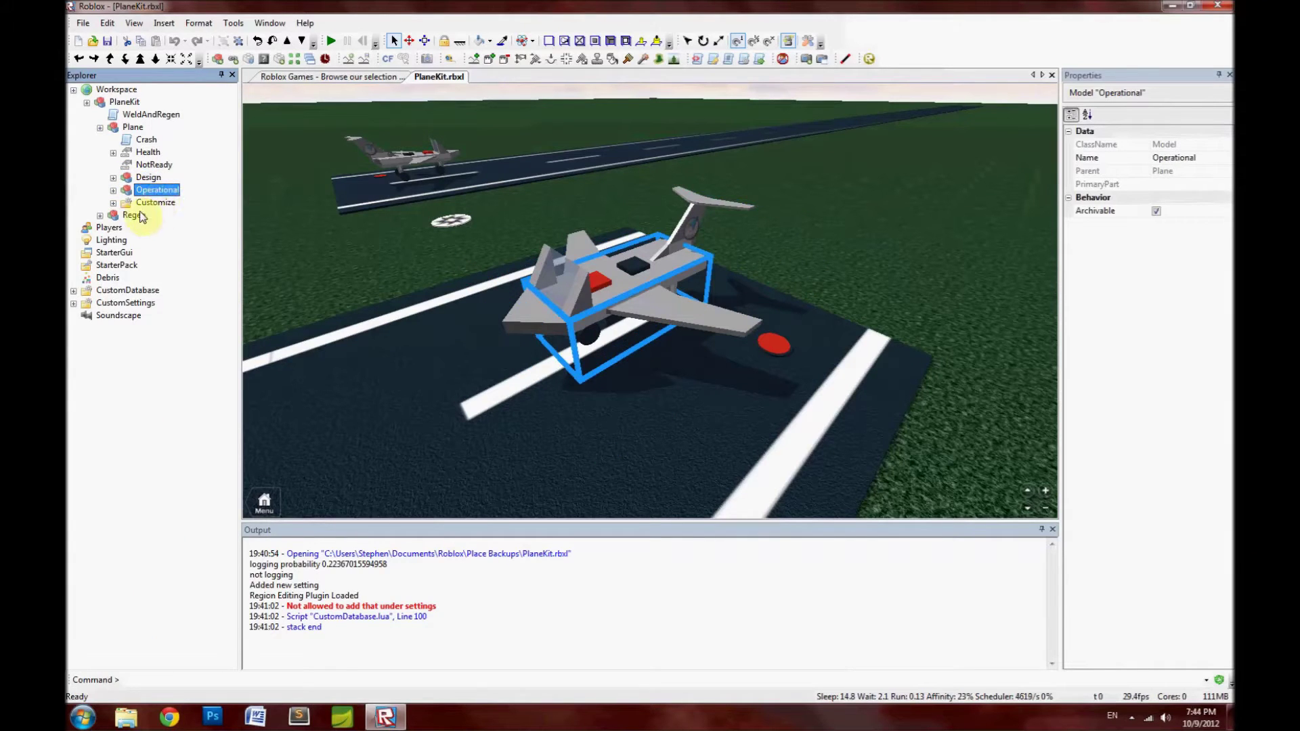
click(113, 190)
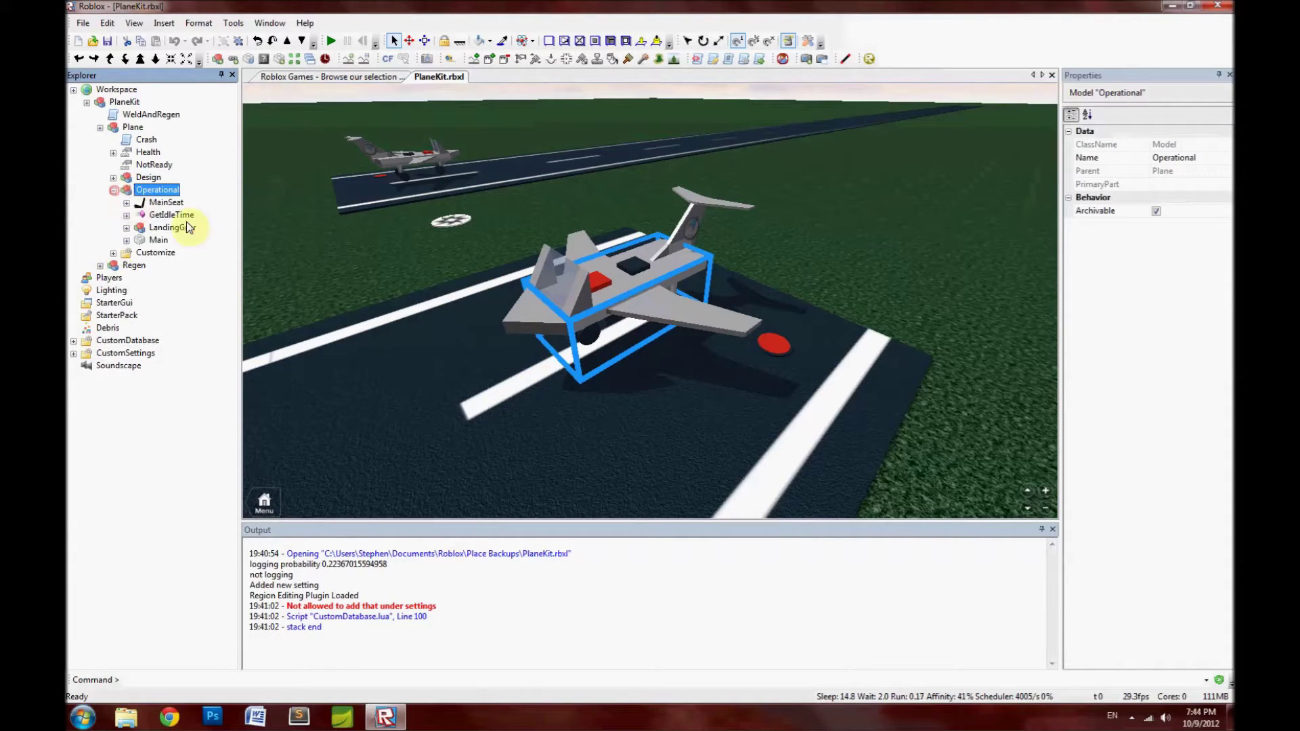
click(205, 190)
click(152, 191)
click(201, 190)
click(161, 190)
drag(212, 192, 159, 246)
click(209, 197)
click(210, 269)
Inspect the MainSeat, LandingGear and Main objects in the Operational model.
click(163, 204)
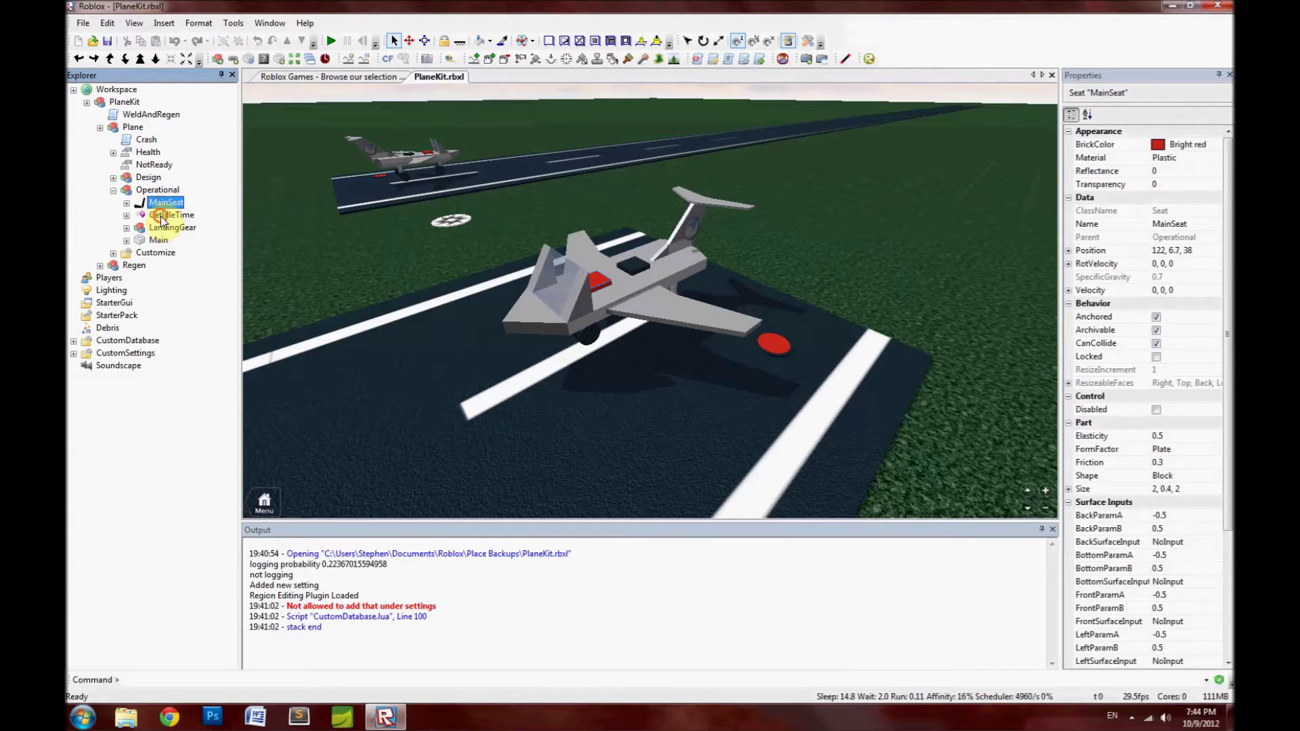
click(166, 227)
click(158, 239)
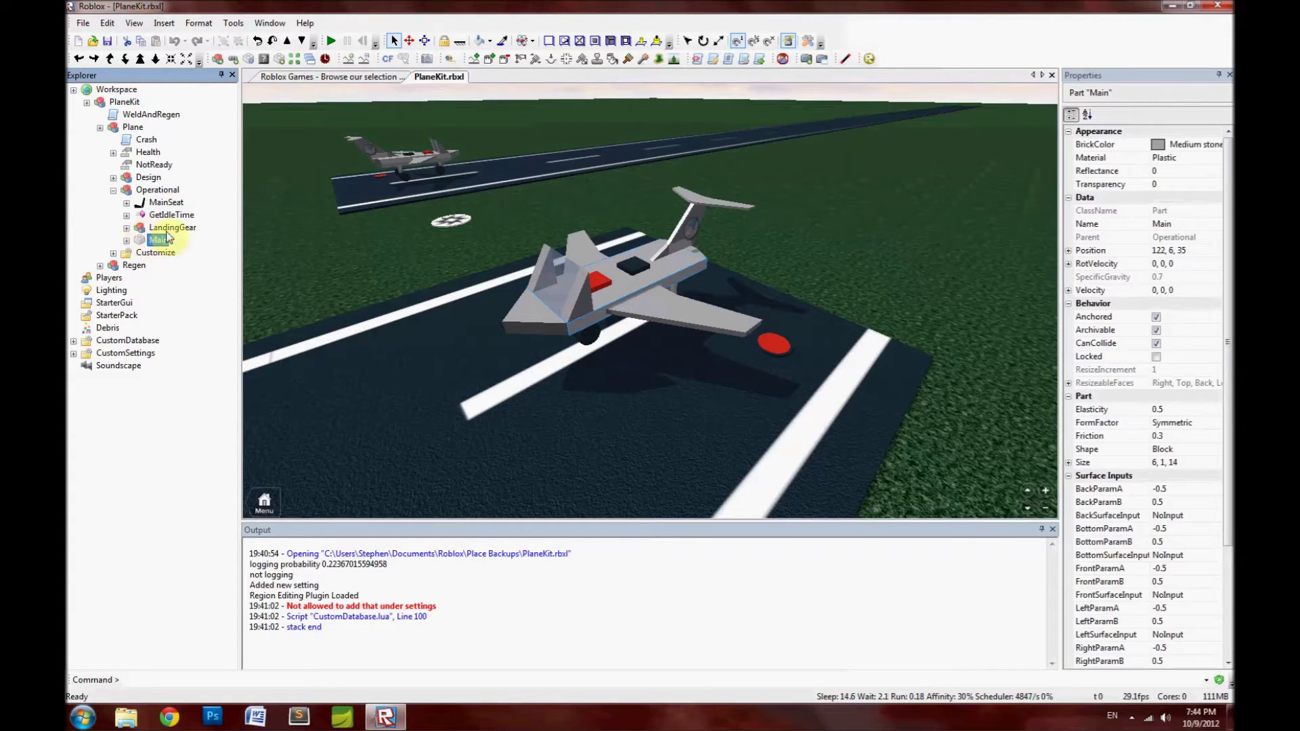
Expand the LandingGear model to view its Front, Left and Right gear groups.
click(164, 228)
click(188, 253)
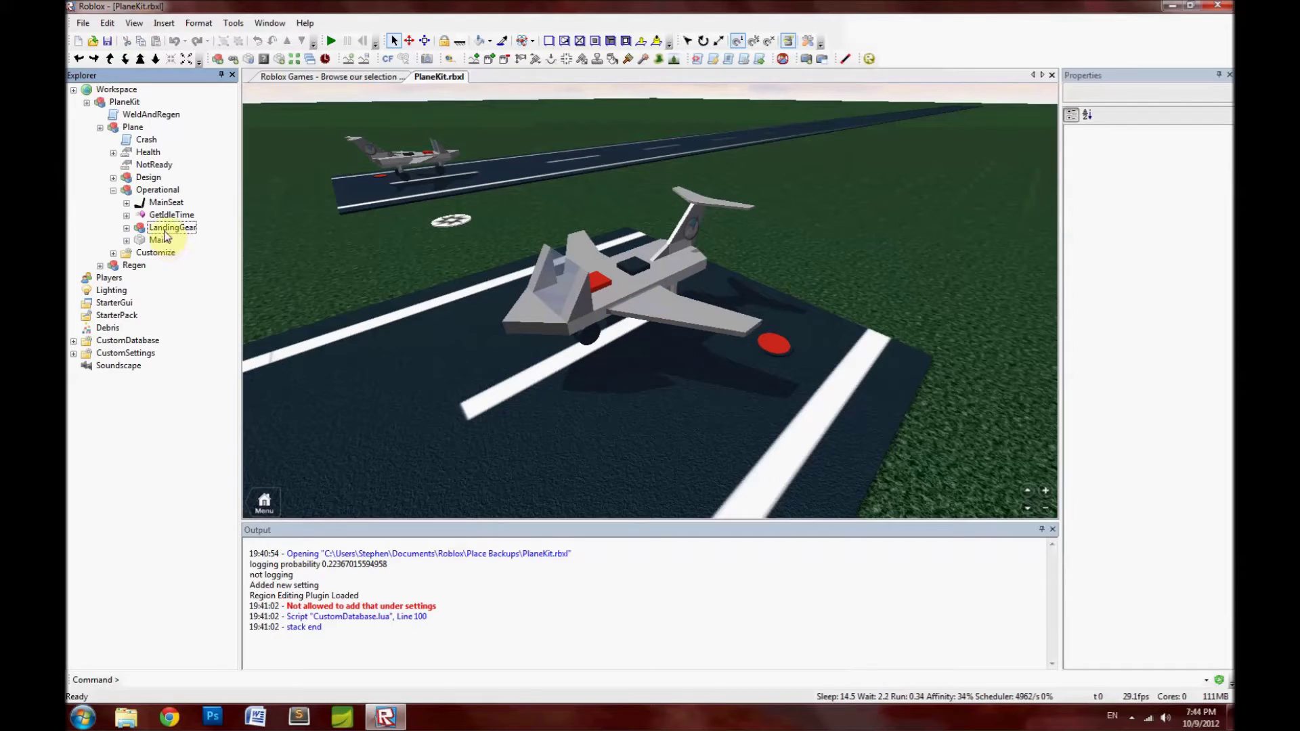
click(126, 228)
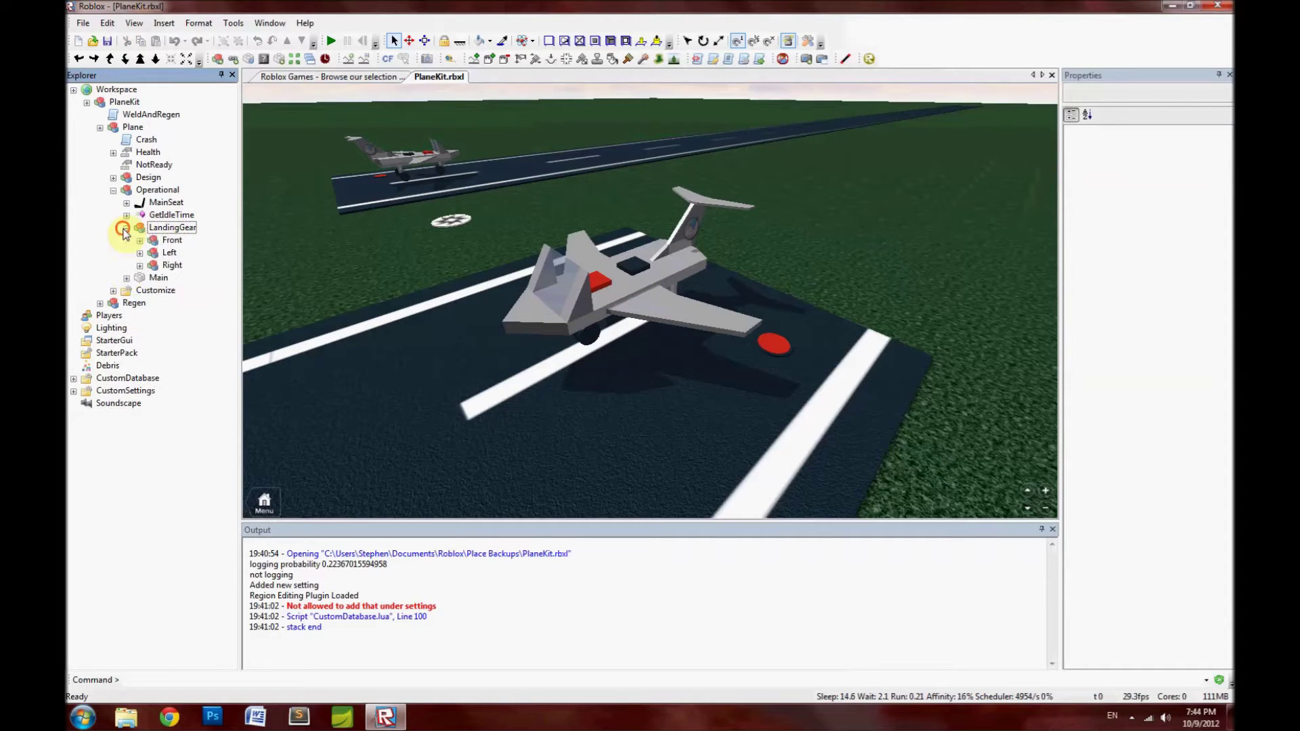
Highlight the LandingGear model and its Front, Left and Right groups, then clear the selection and collapse the model.
click(184, 229)
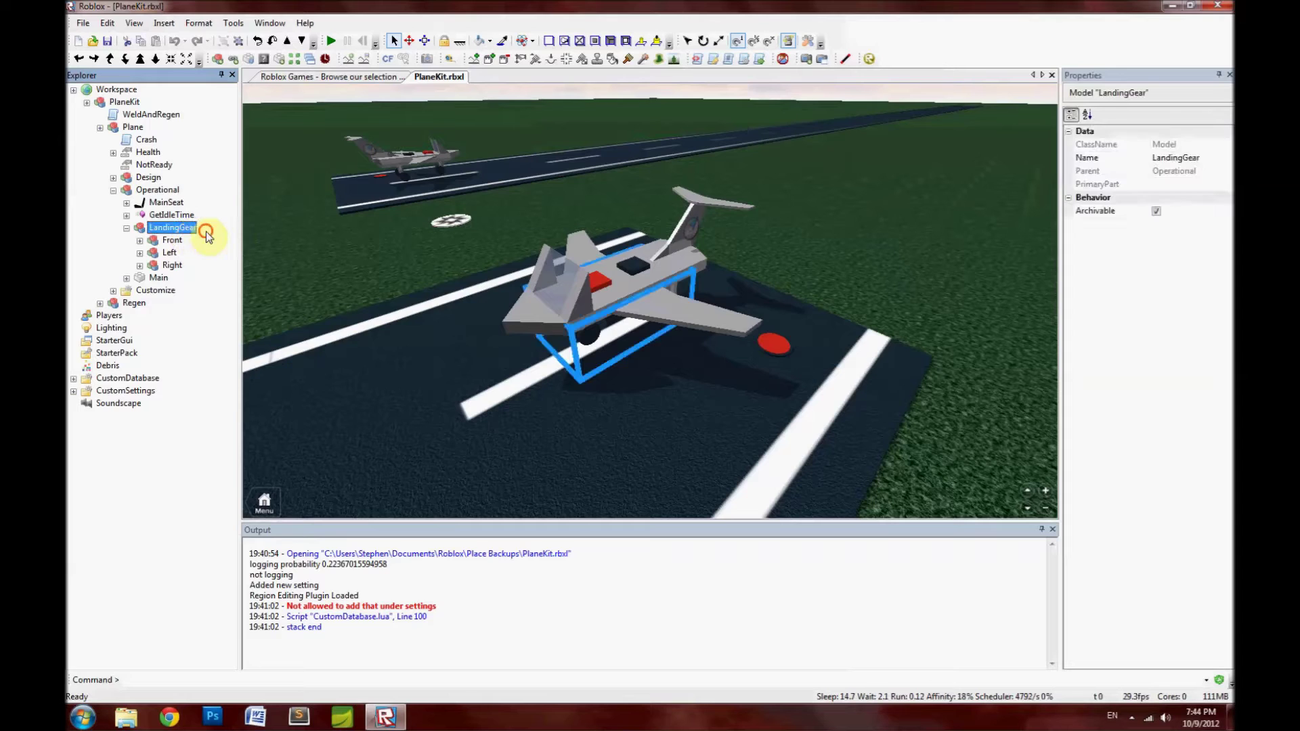
click(211, 238)
click(198, 240)
shift+click(173, 265)
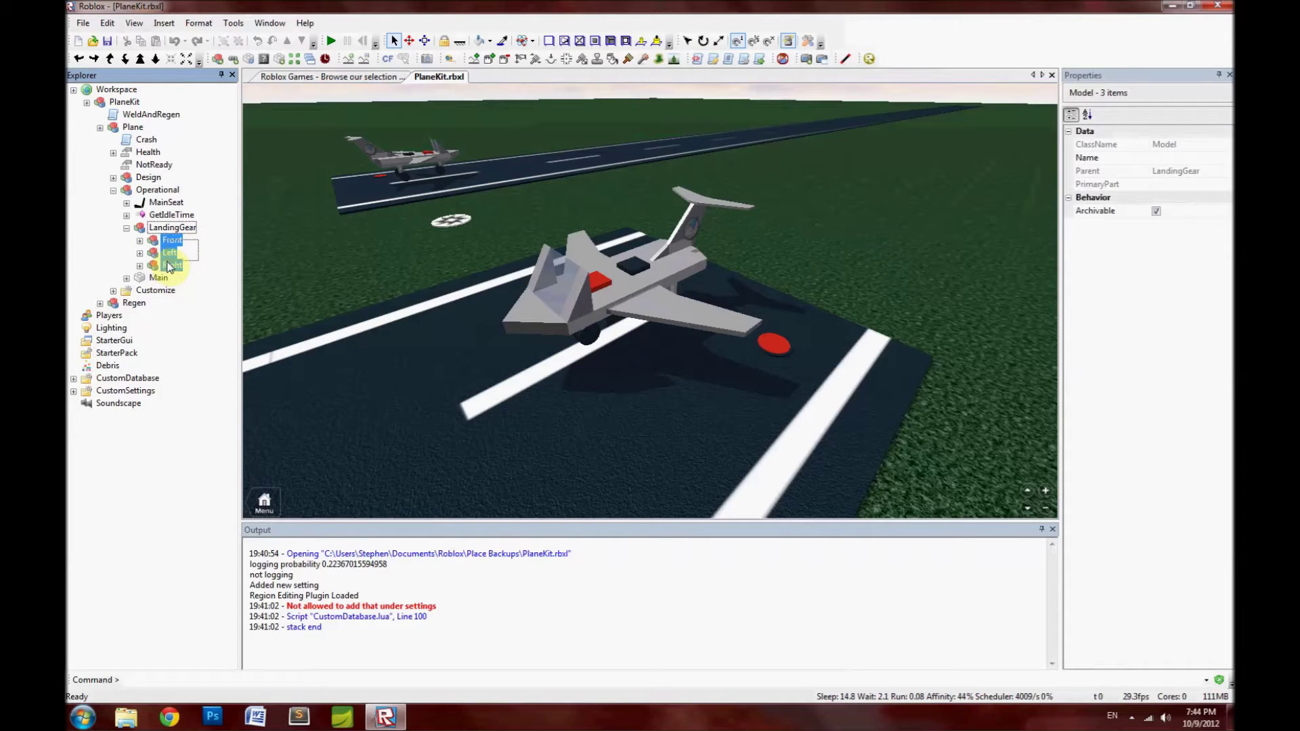
click(202, 298)
click(127, 228)
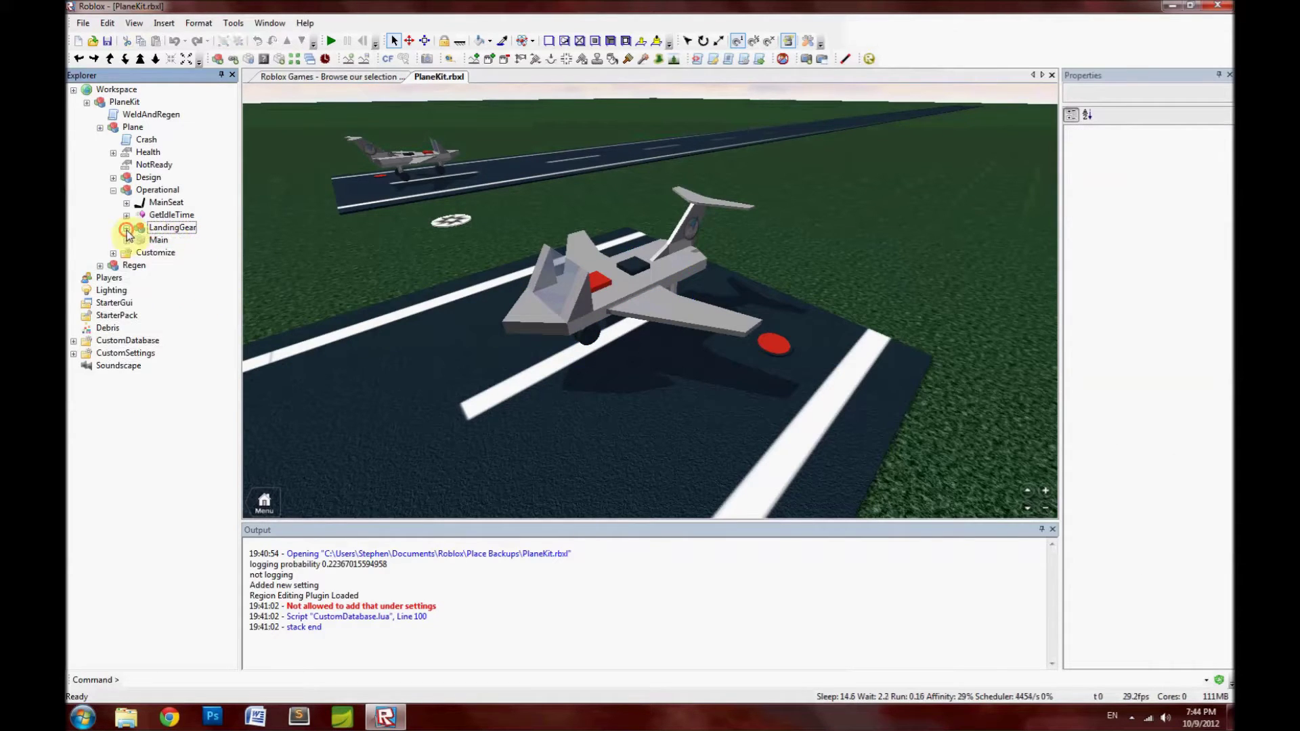
Select the Operational model, and highlight its MainSeat, GetIdleTime, LandingGear and Main objects one by one.
click(165, 191)
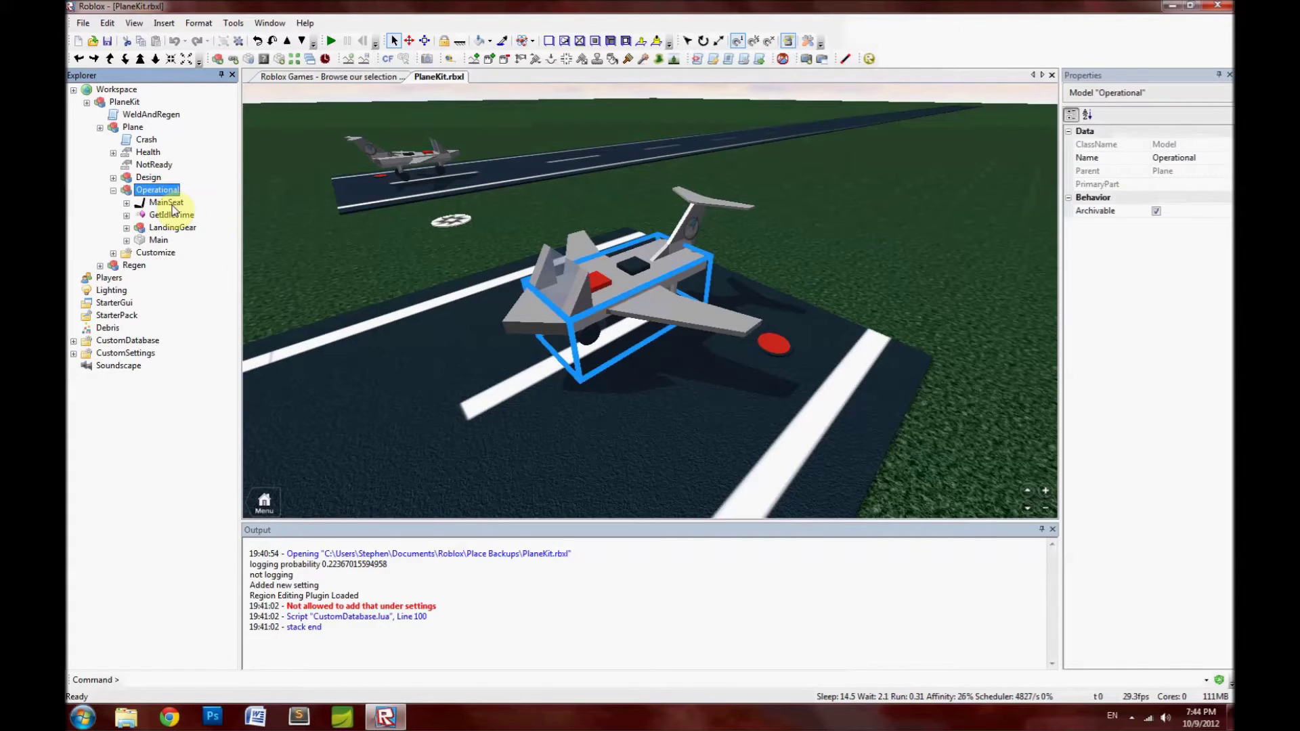
click(169, 202)
click(178, 216)
click(172, 228)
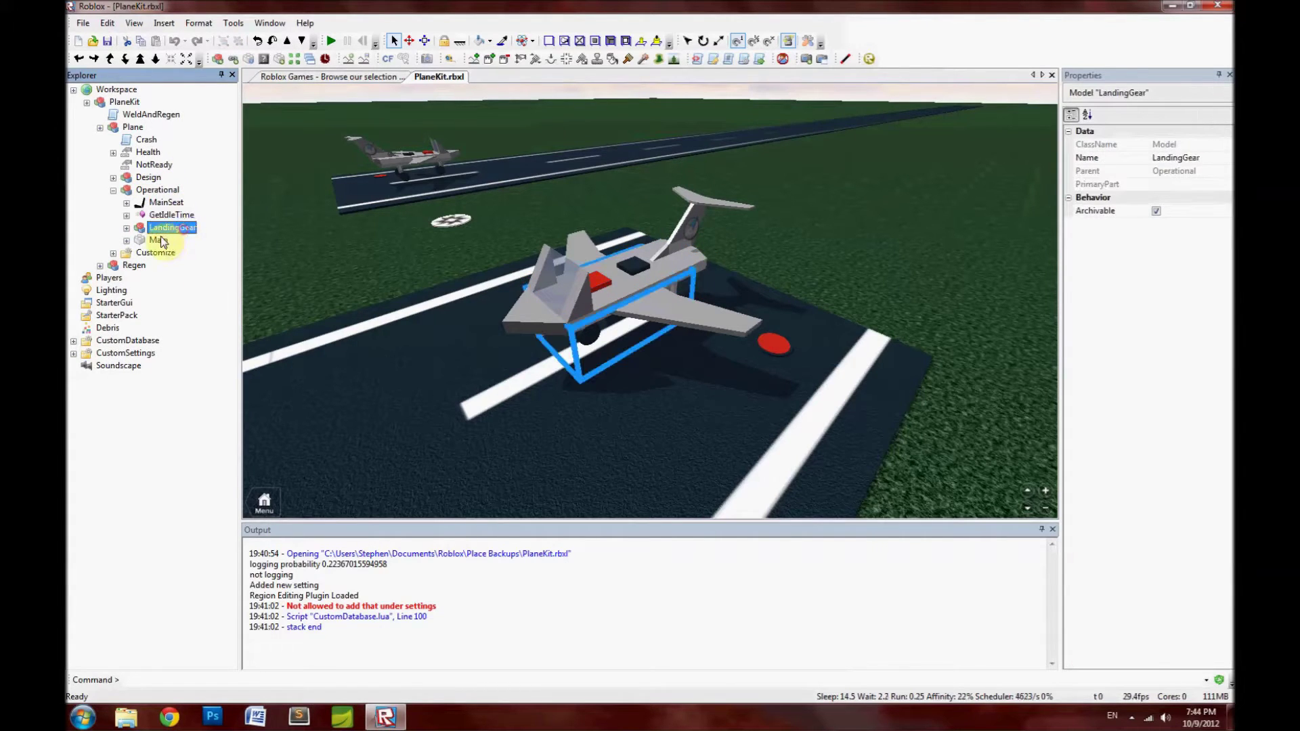
click(163, 240)
click(193, 265)
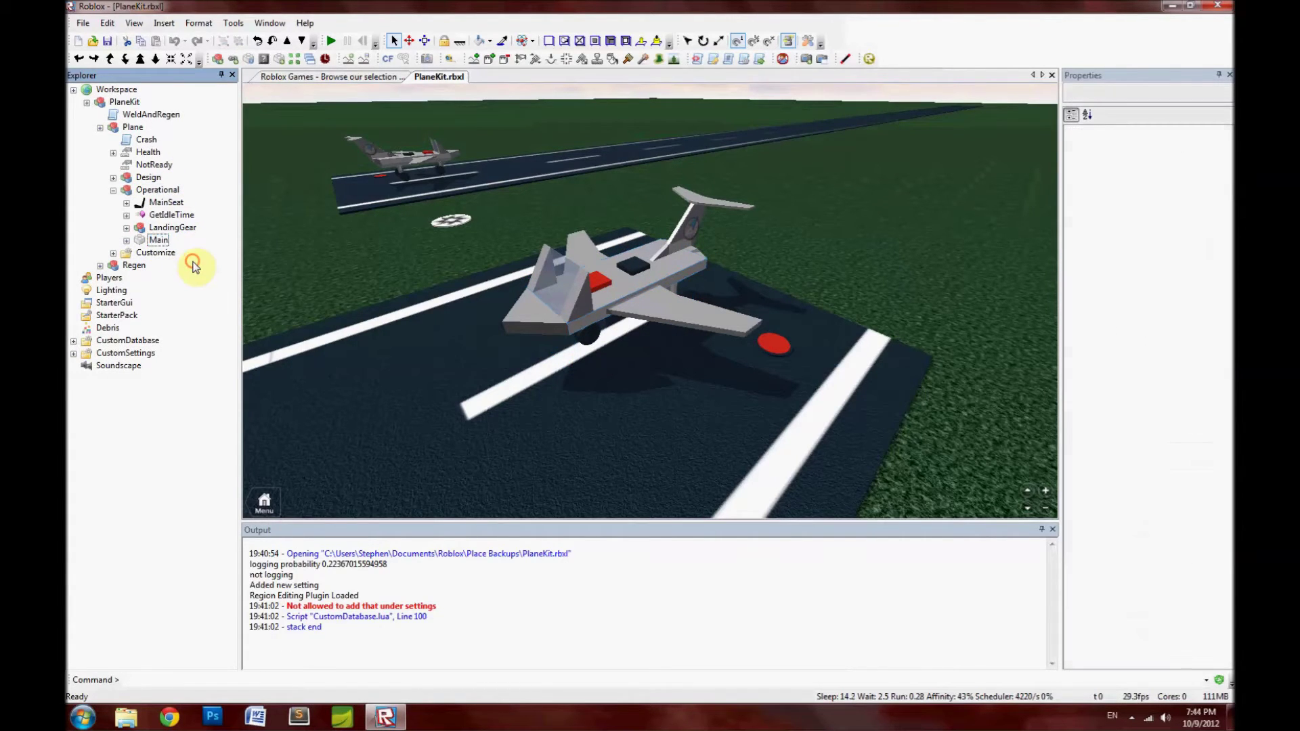
Expand MainSeat in the Operational model to view its contents, then collapse it and clear the selection.
click(166, 202)
click(126, 202)
click(205, 216)
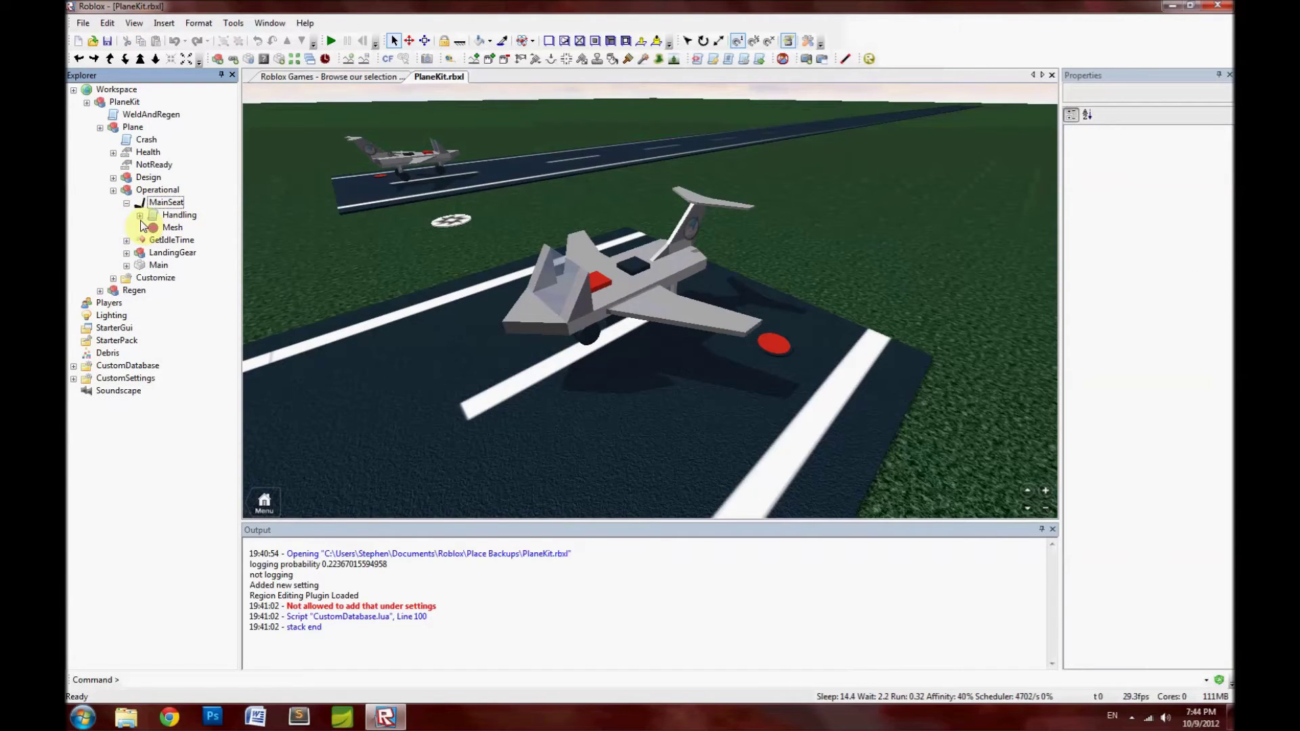
click(127, 202)
click(166, 203)
click(210, 198)
click(164, 203)
click(202, 200)
Expand the GetIdleTime function, read the full value of its Returns object, and collapse the function again.
click(169, 215)
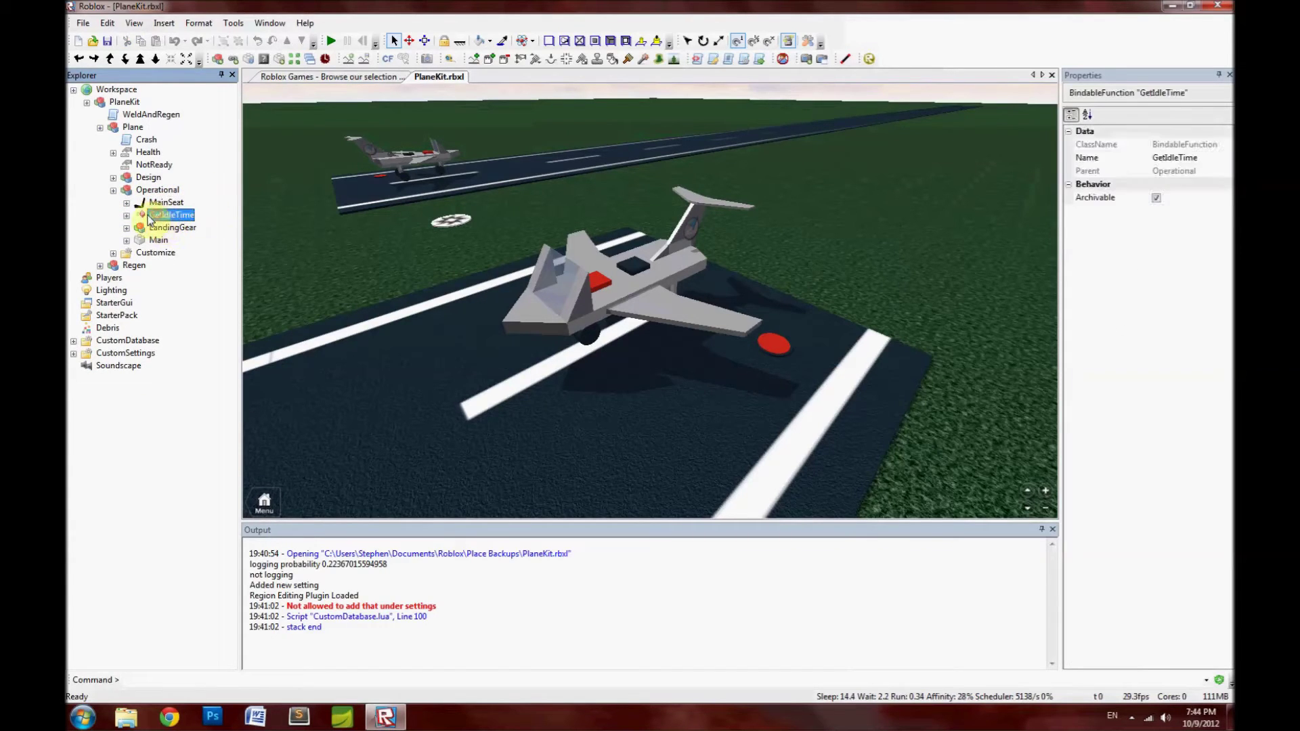
click(126, 216)
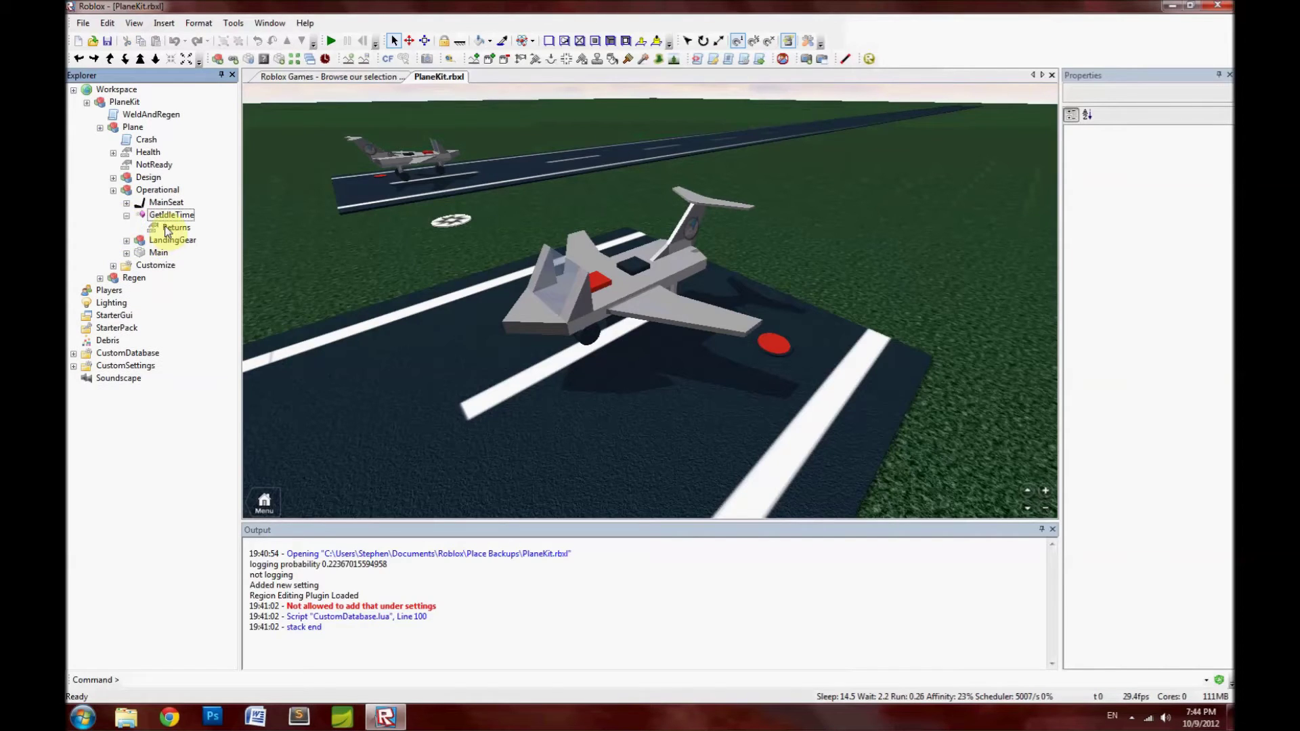
click(166, 228)
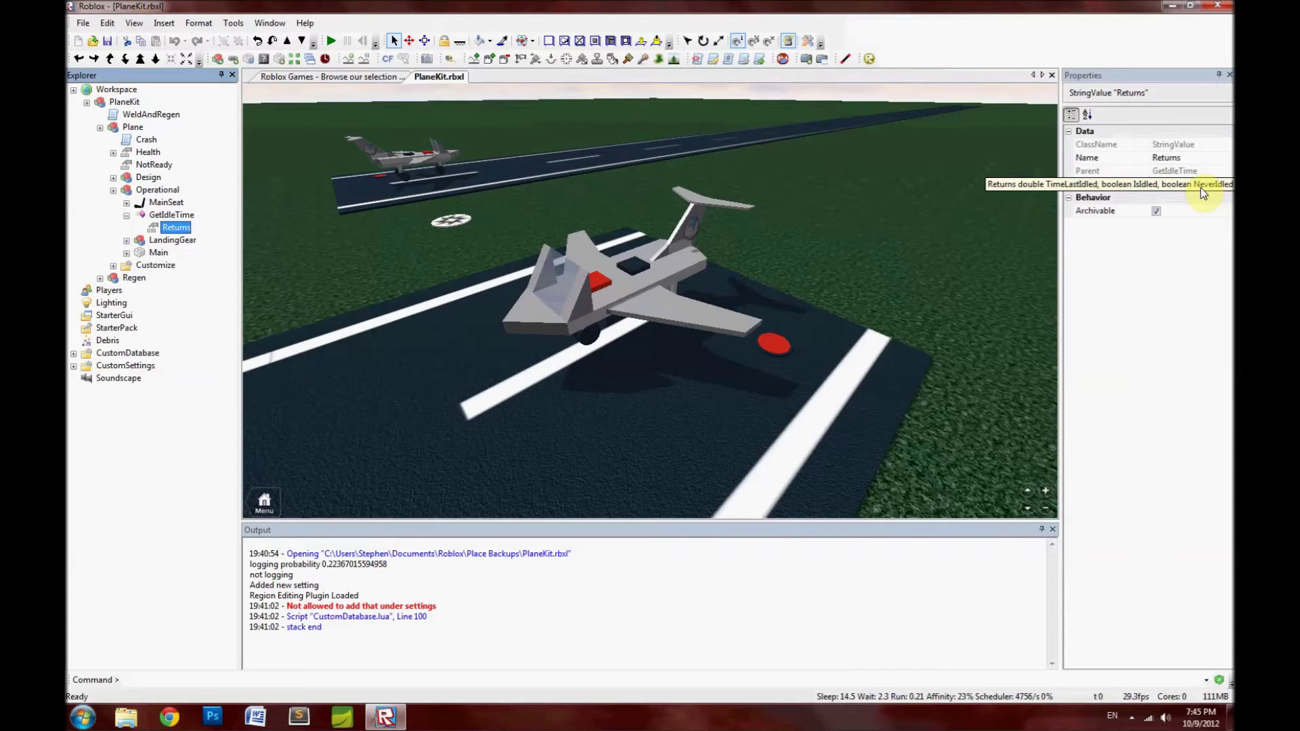
click(214, 231)
click(126, 215)
click(209, 255)
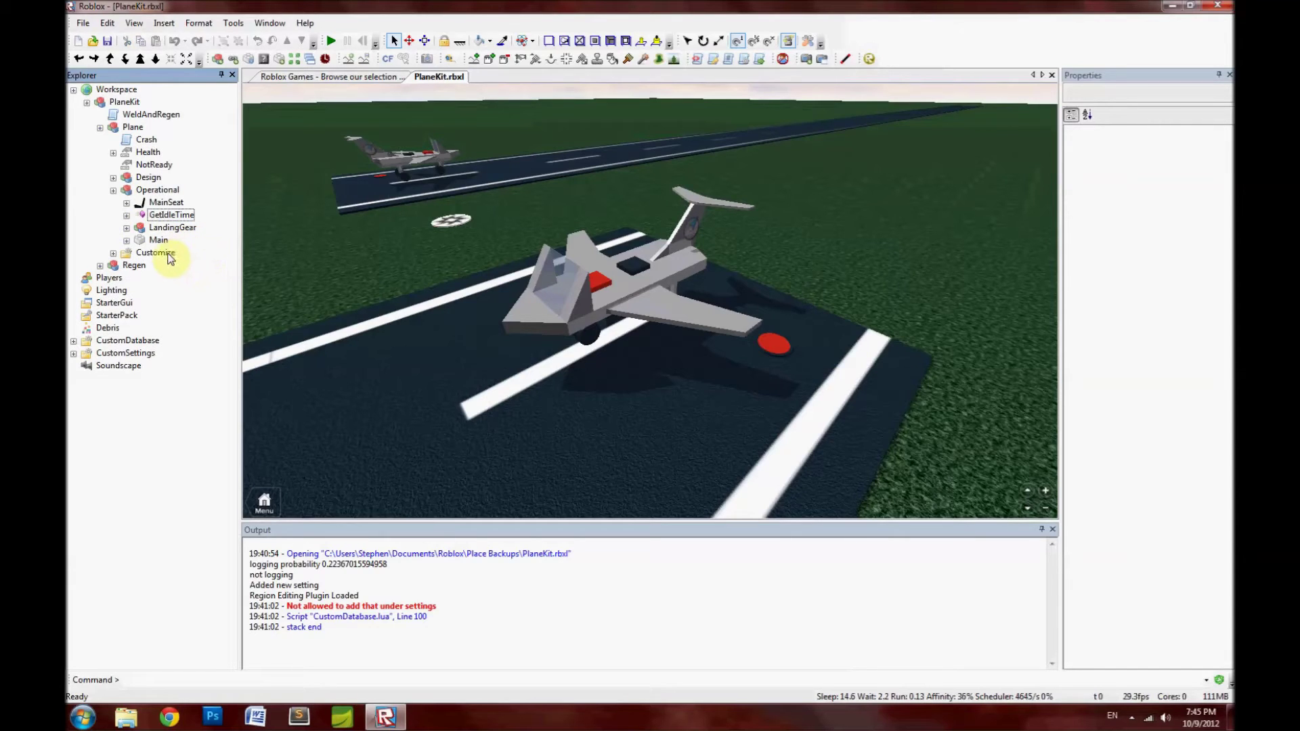
Recheck the contents of the LandingGear model, then collapse it and deselect it.
click(164, 229)
click(127, 228)
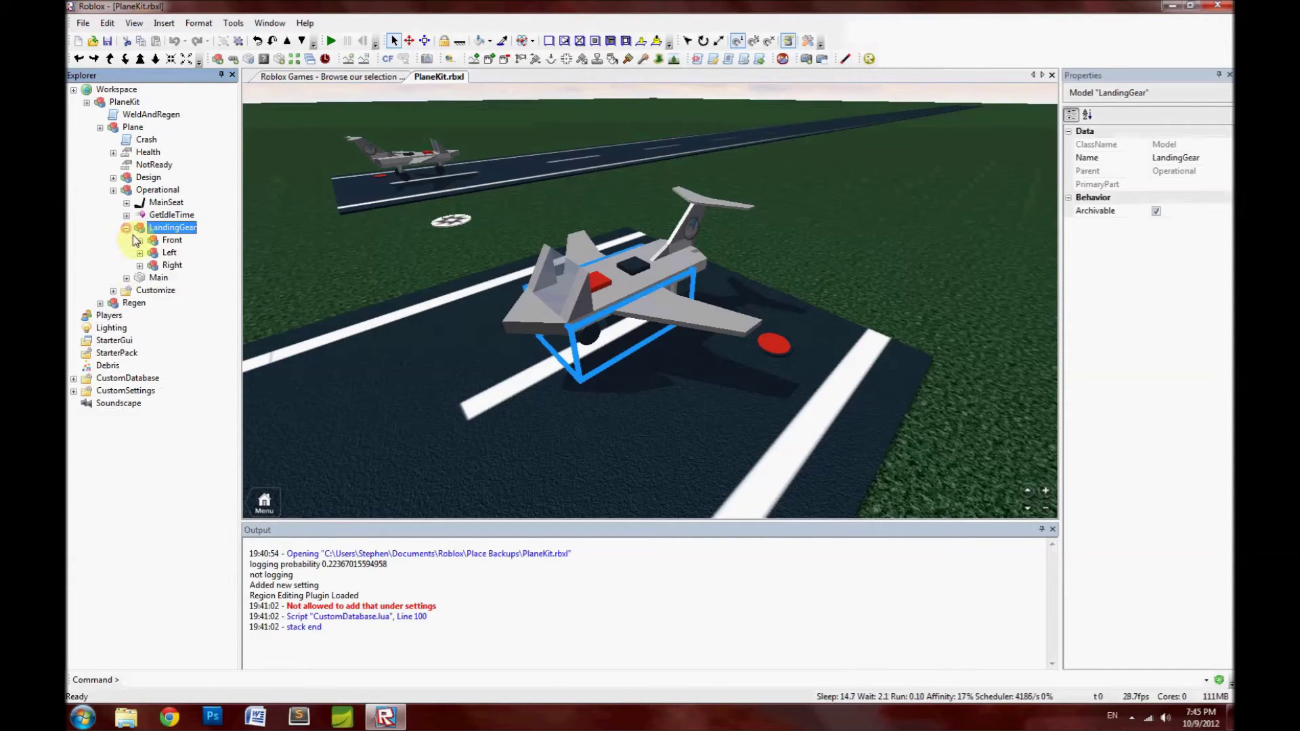
click(126, 228)
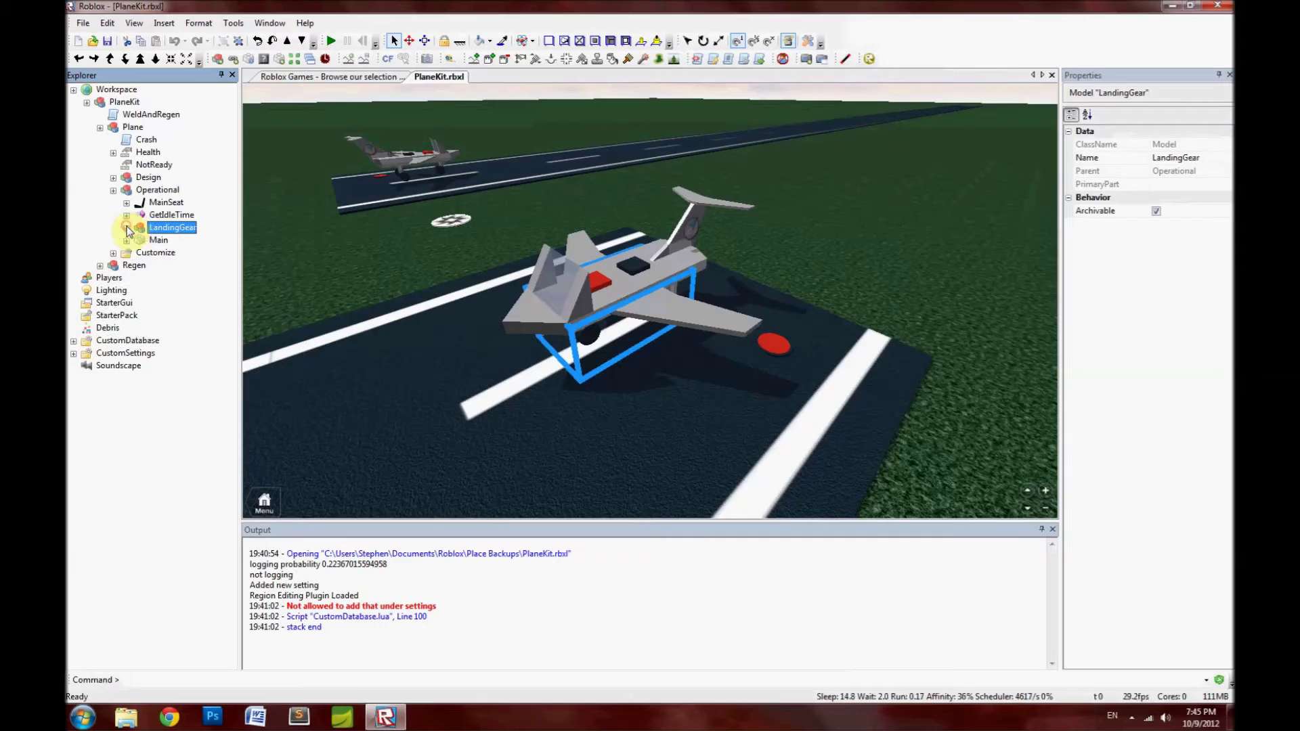
click(212, 251)
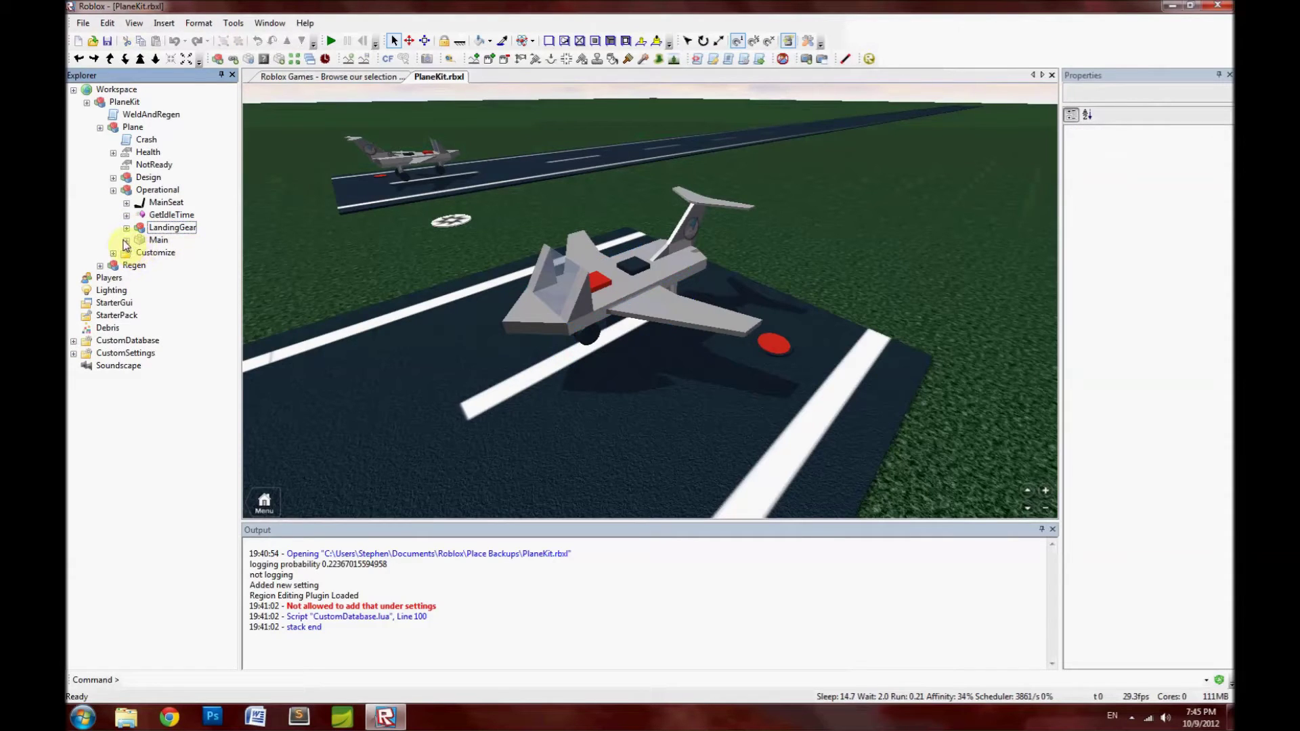
Inspect the Main part's properties and its Fire, Mesh and Smoke children, then collapse the part.
click(157, 244)
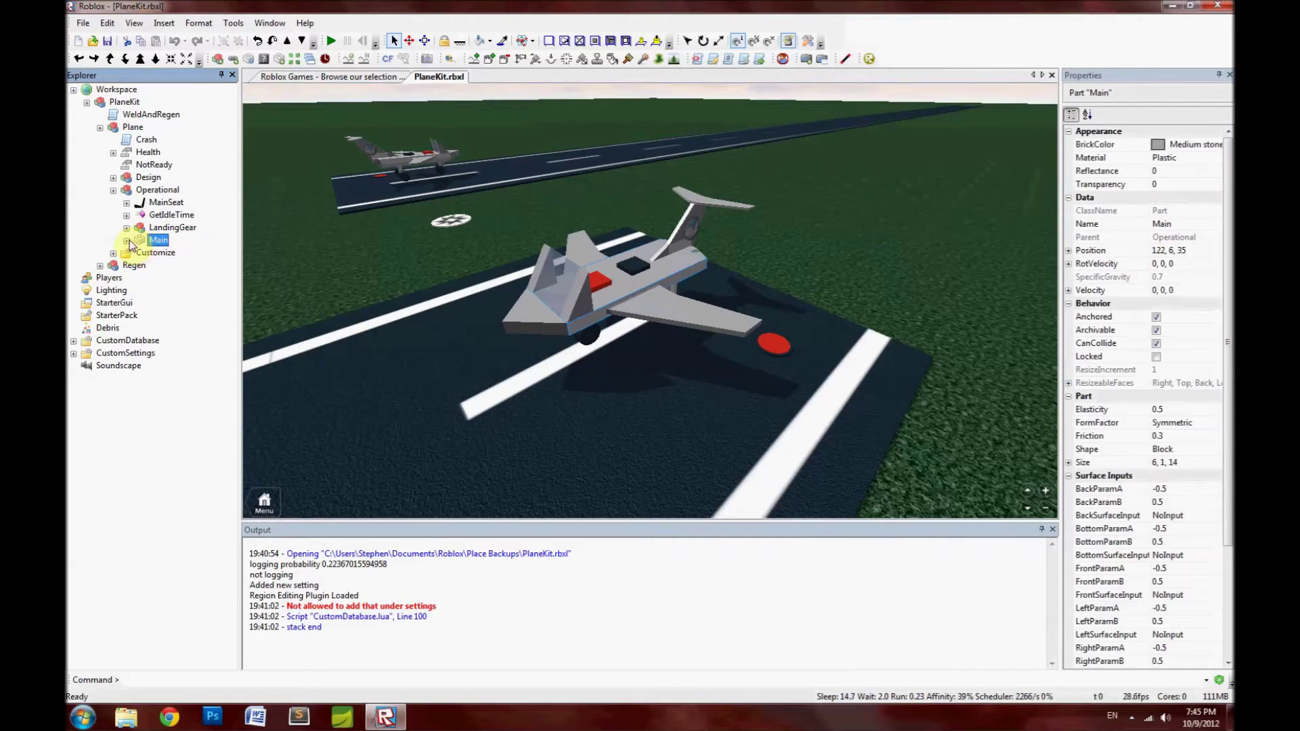
click(126, 240)
click(123, 252)
click(157, 241)
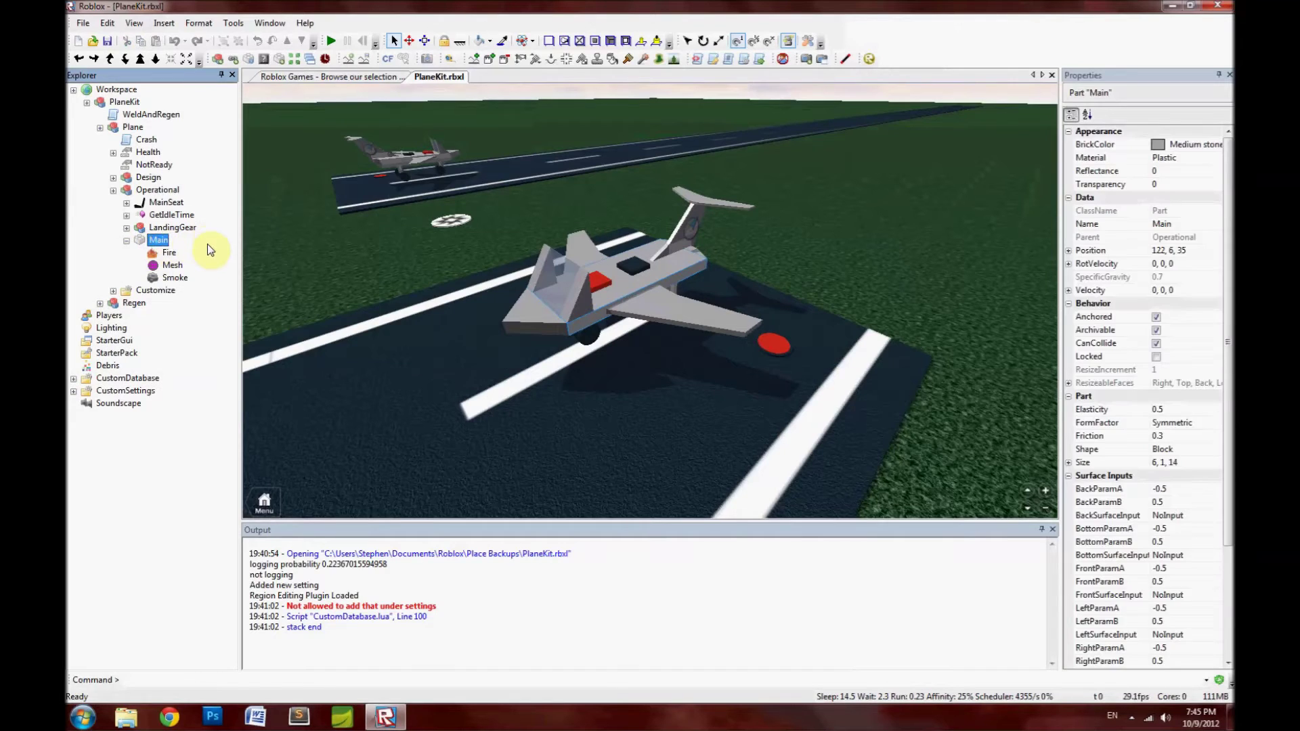
click(205, 245)
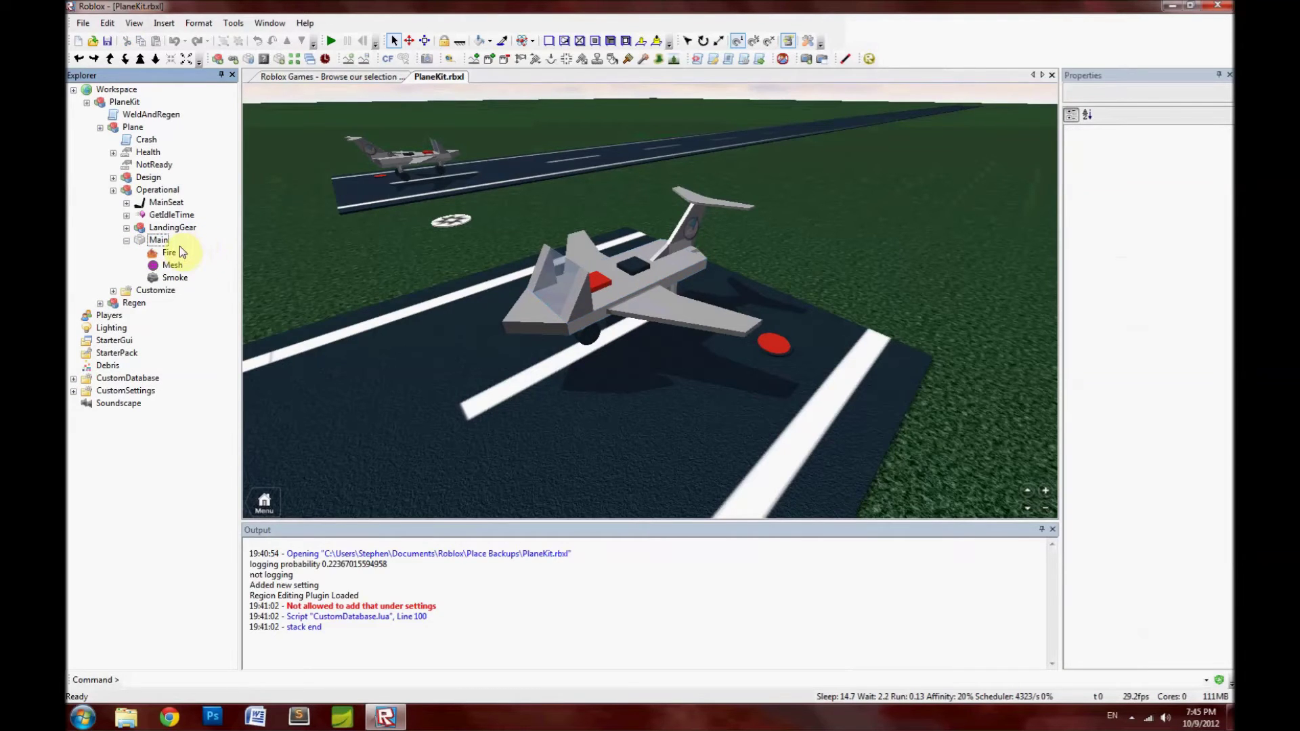
click(159, 241)
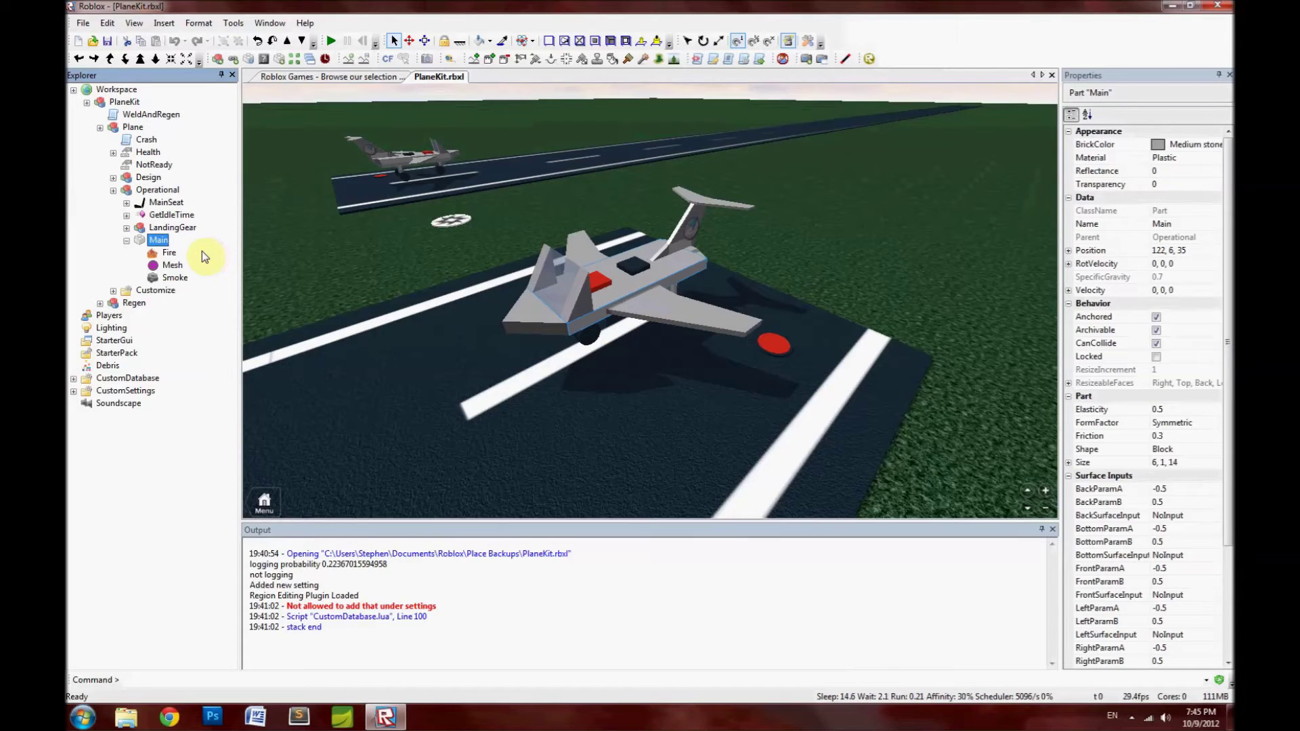
ctrl+click(202, 251)
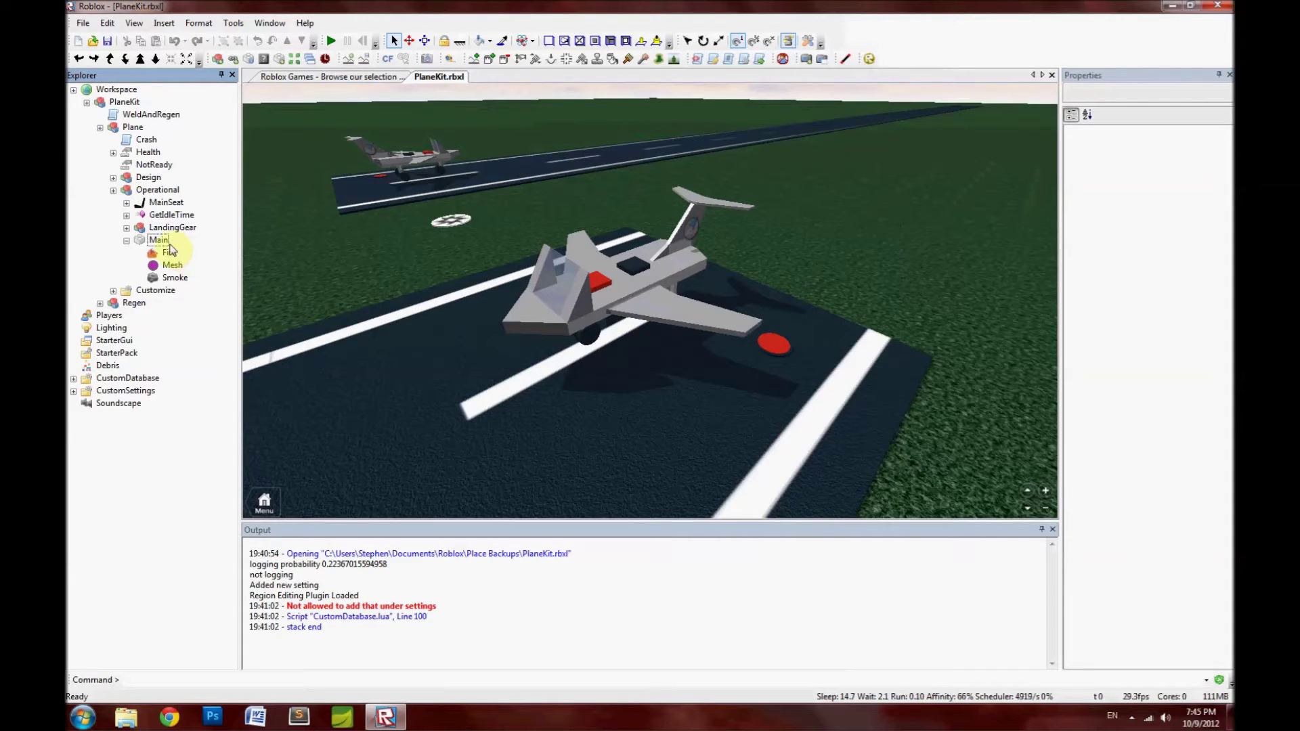
click(126, 240)
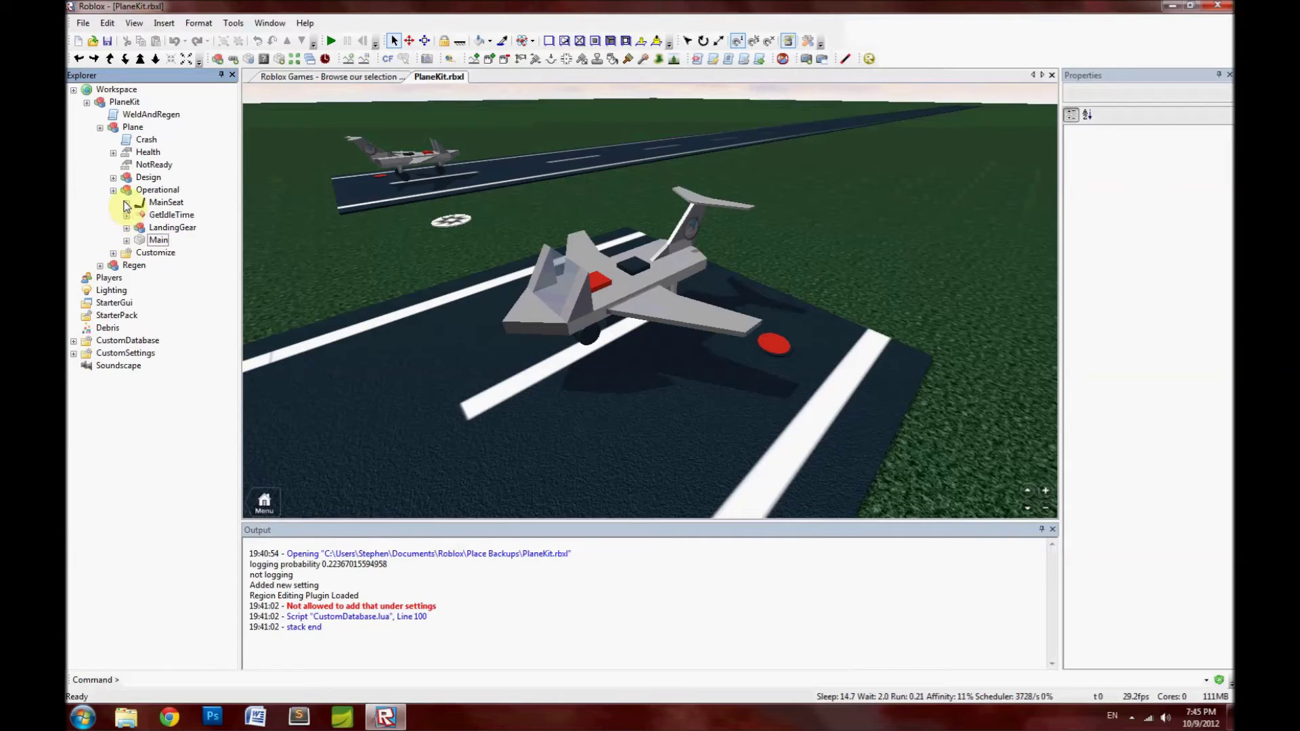
Open the Handling script inside MainSeat and look through its code.
click(126, 203)
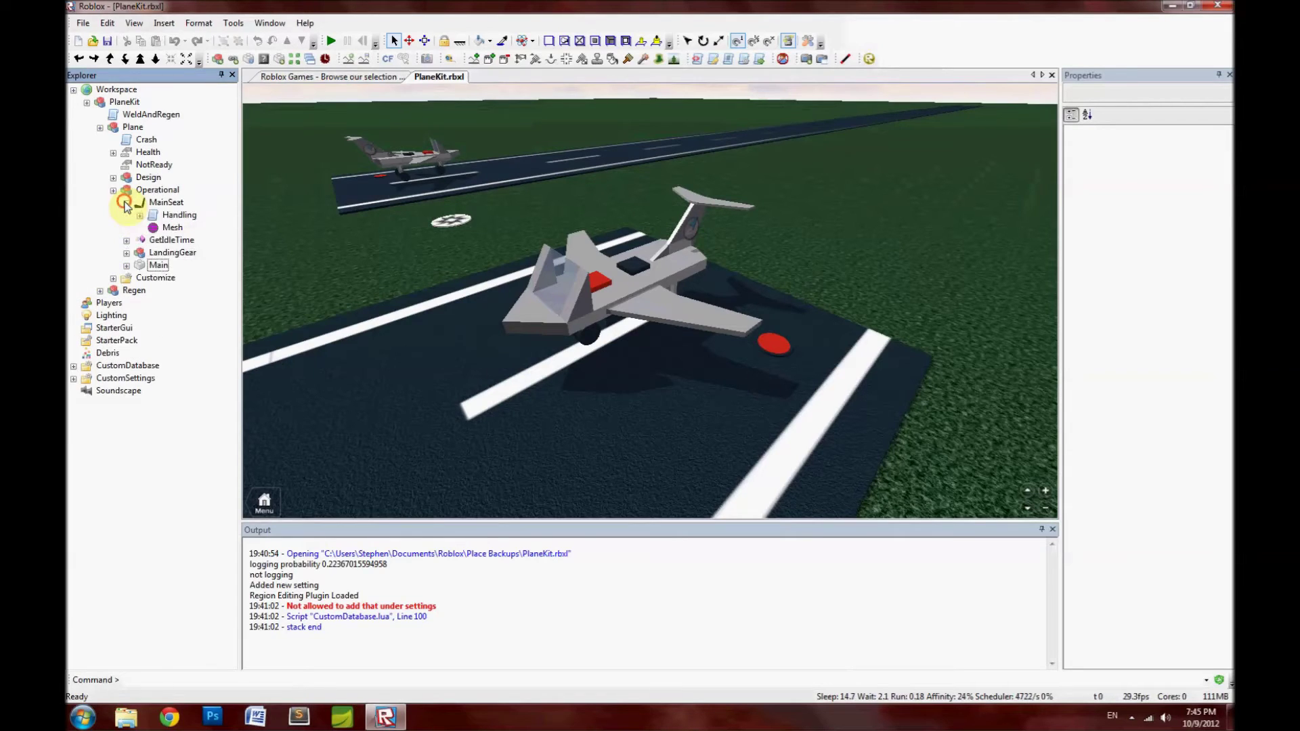
double_click(178, 215)
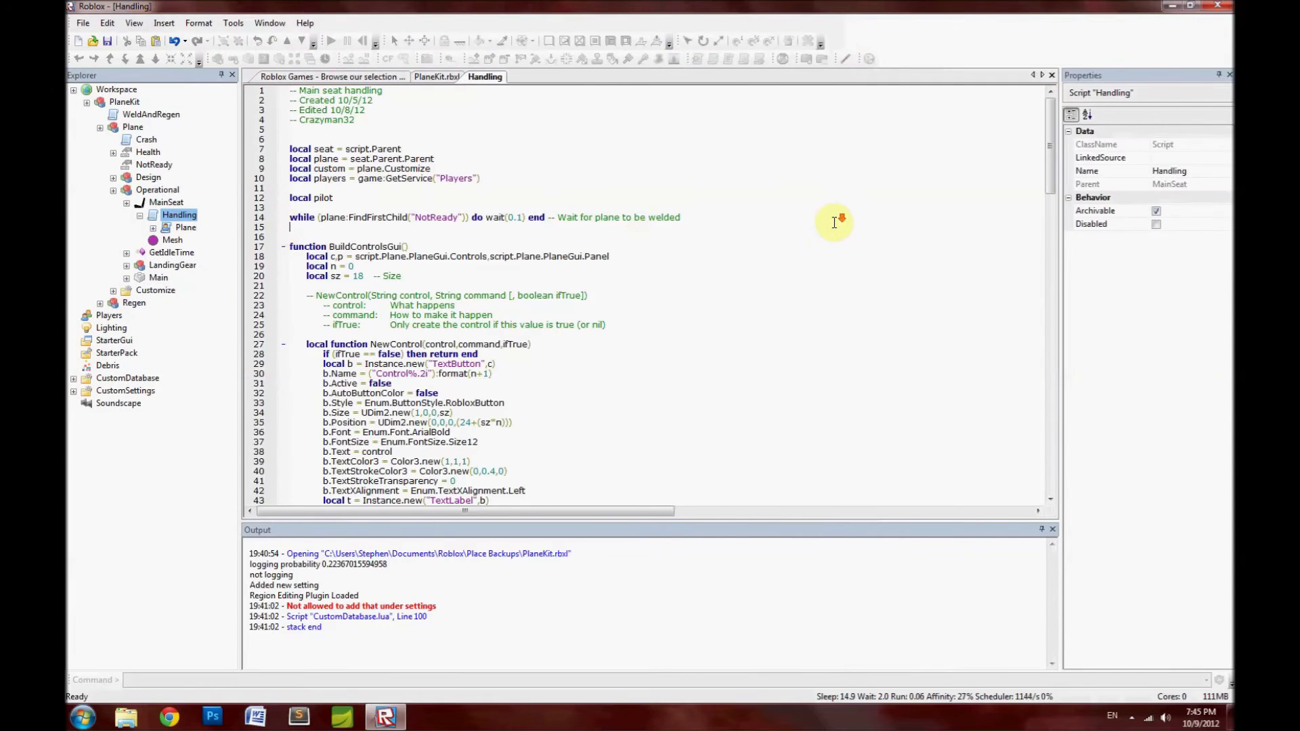
scroll(828, 218, down, 19)
scroll(827, 218, down, 20)
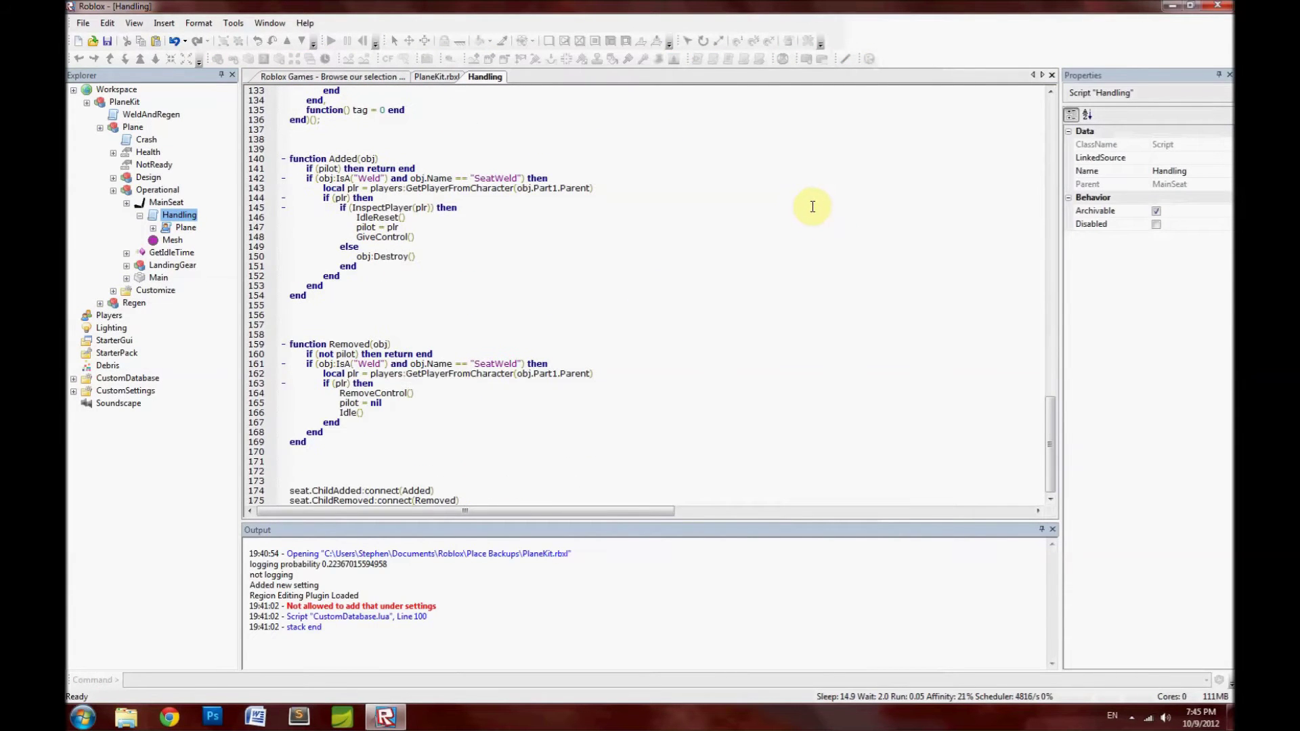
drag(1050, 401, 1026, 414)
scroll(495, 288, up, 15)
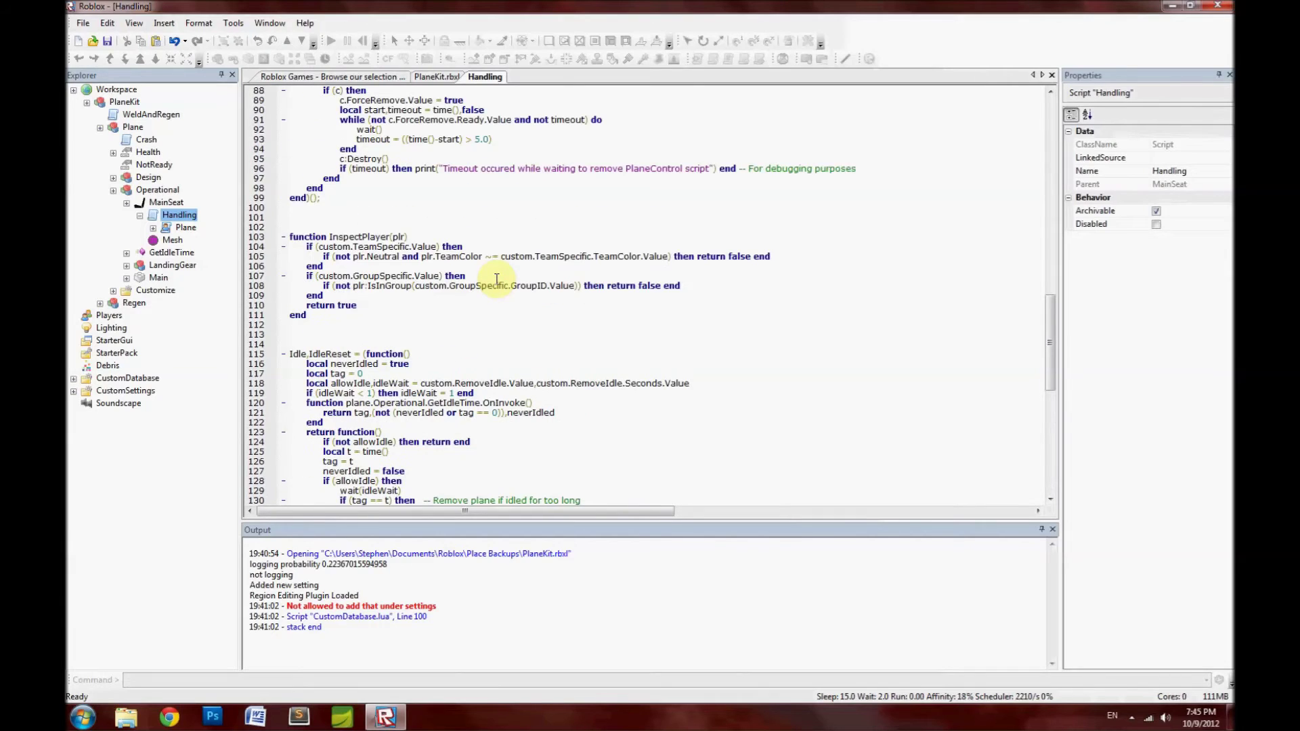
Highlight the whole Idle and IdleReset function block in the Handling script, then clear the highlight.
click(463, 364)
scroll(406, 352, down, 7)
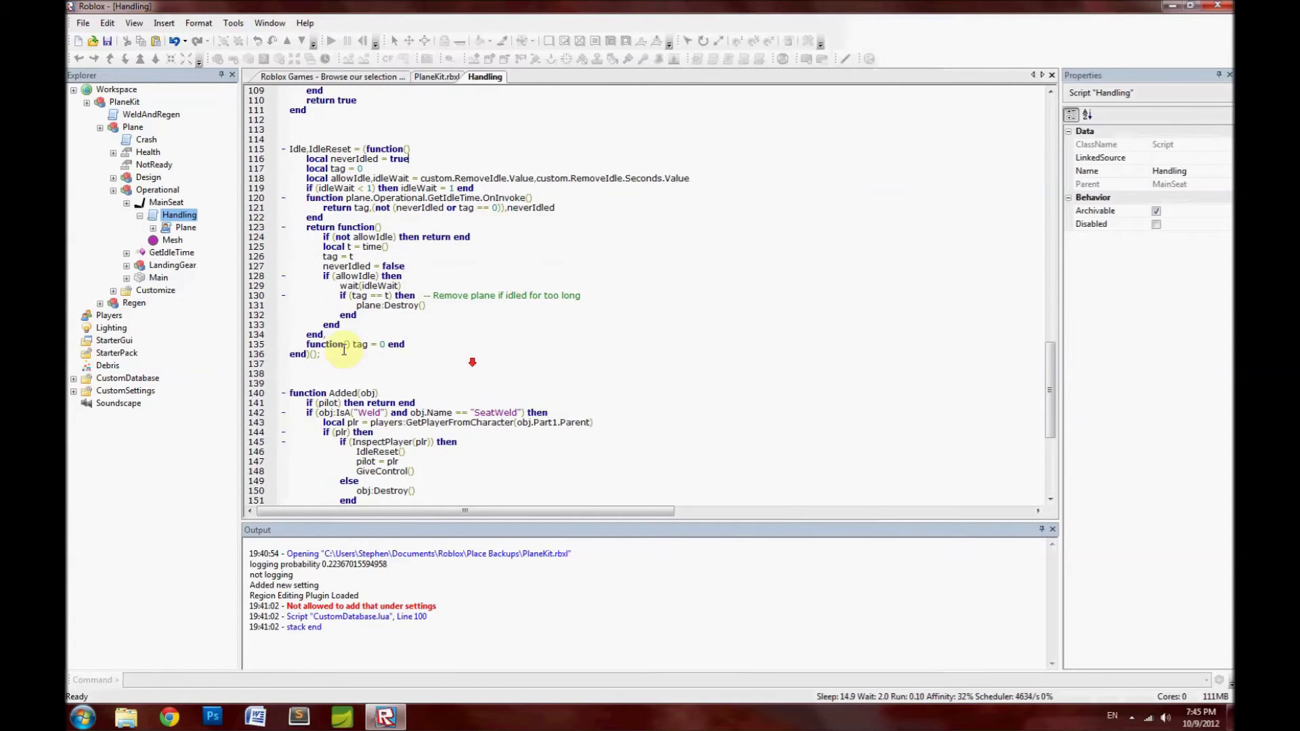
drag(329, 354, 272, 142)
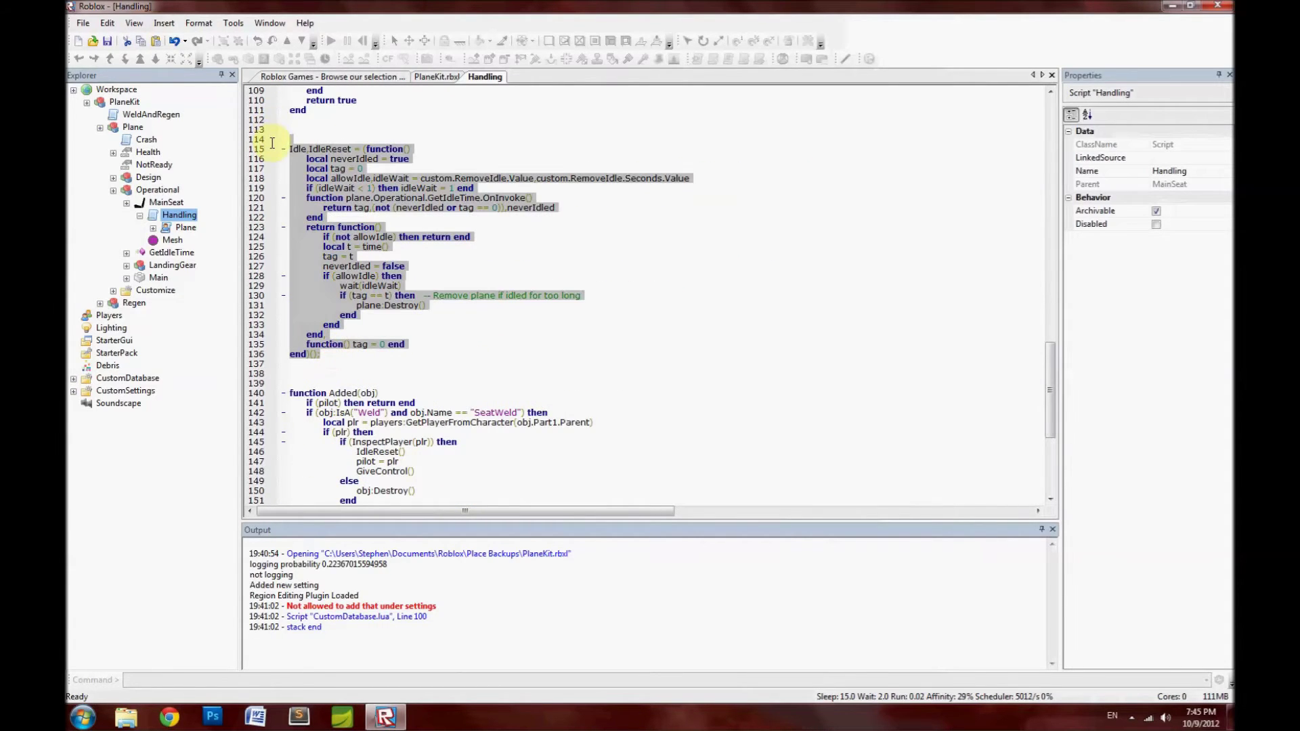
click(296, 145)
Review the earlier functions of the Handling script up to its header, then close the script and deselect it.
scroll(301, 176, up, 13)
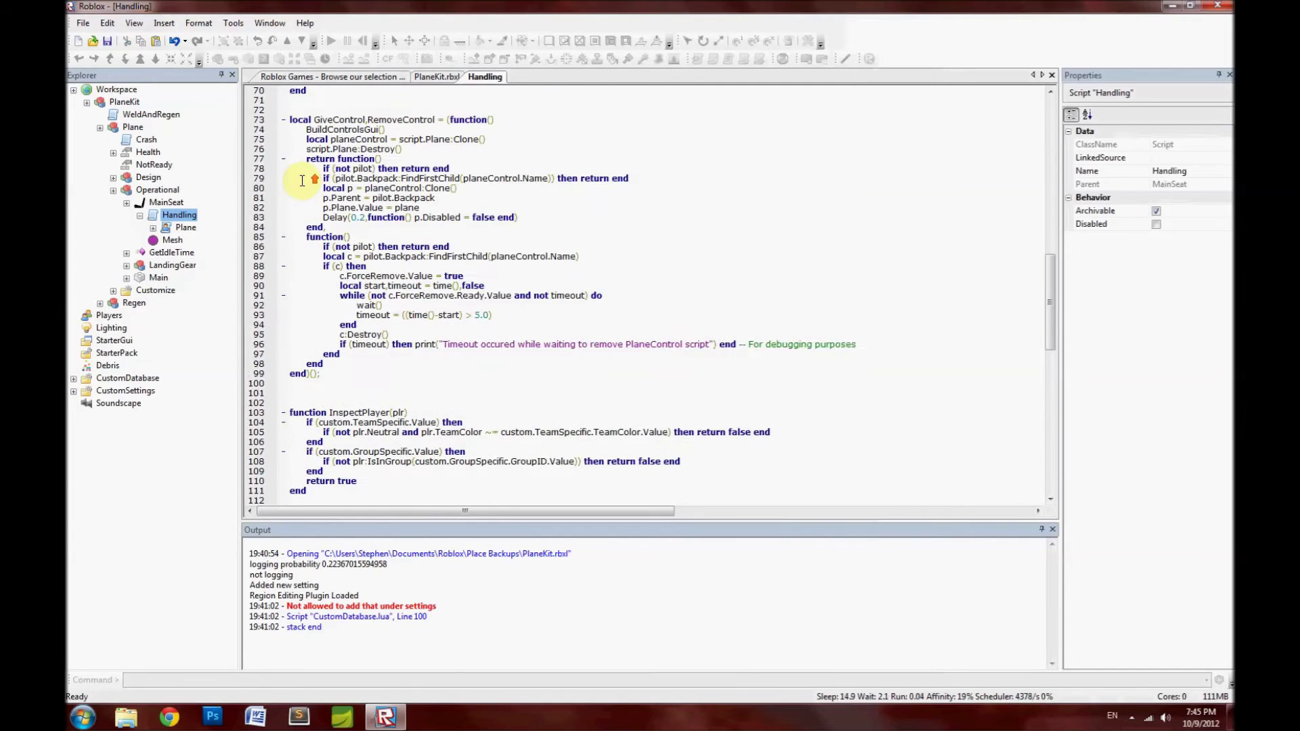
scroll(302, 181, up, 20)
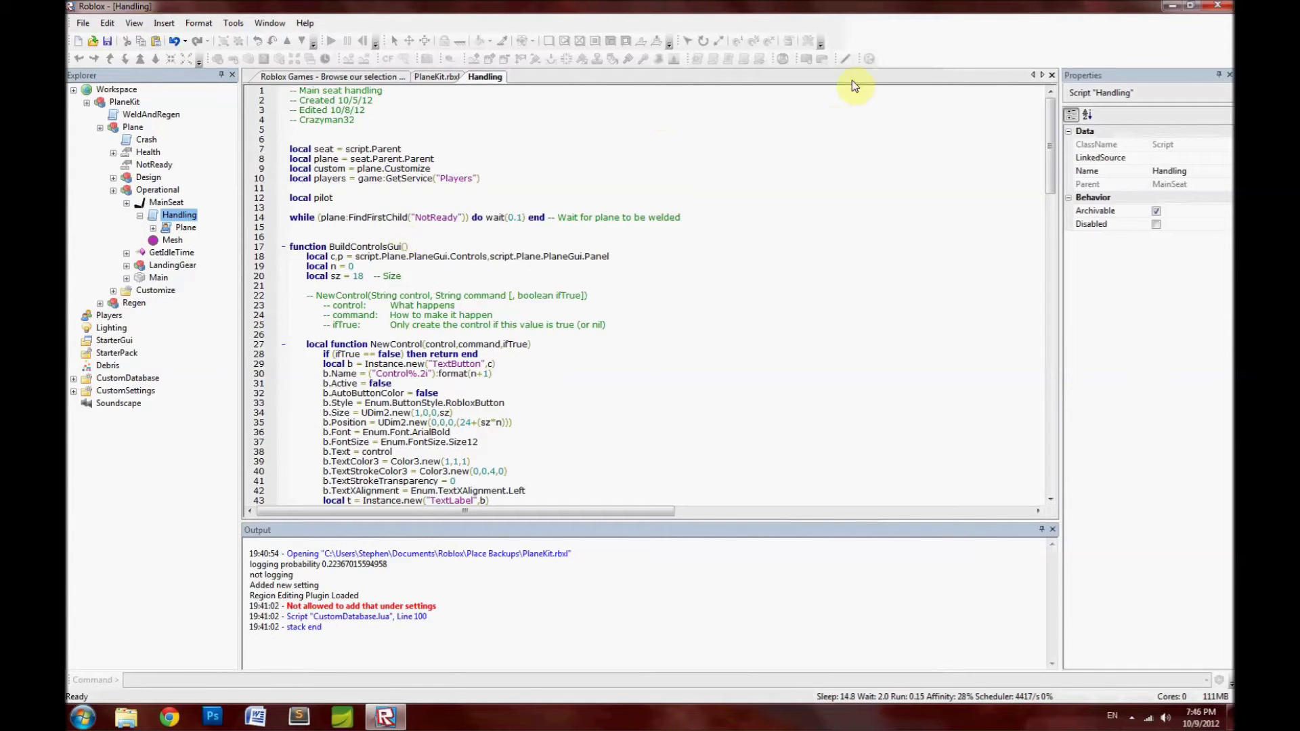
scroll(949, 122, down, 10)
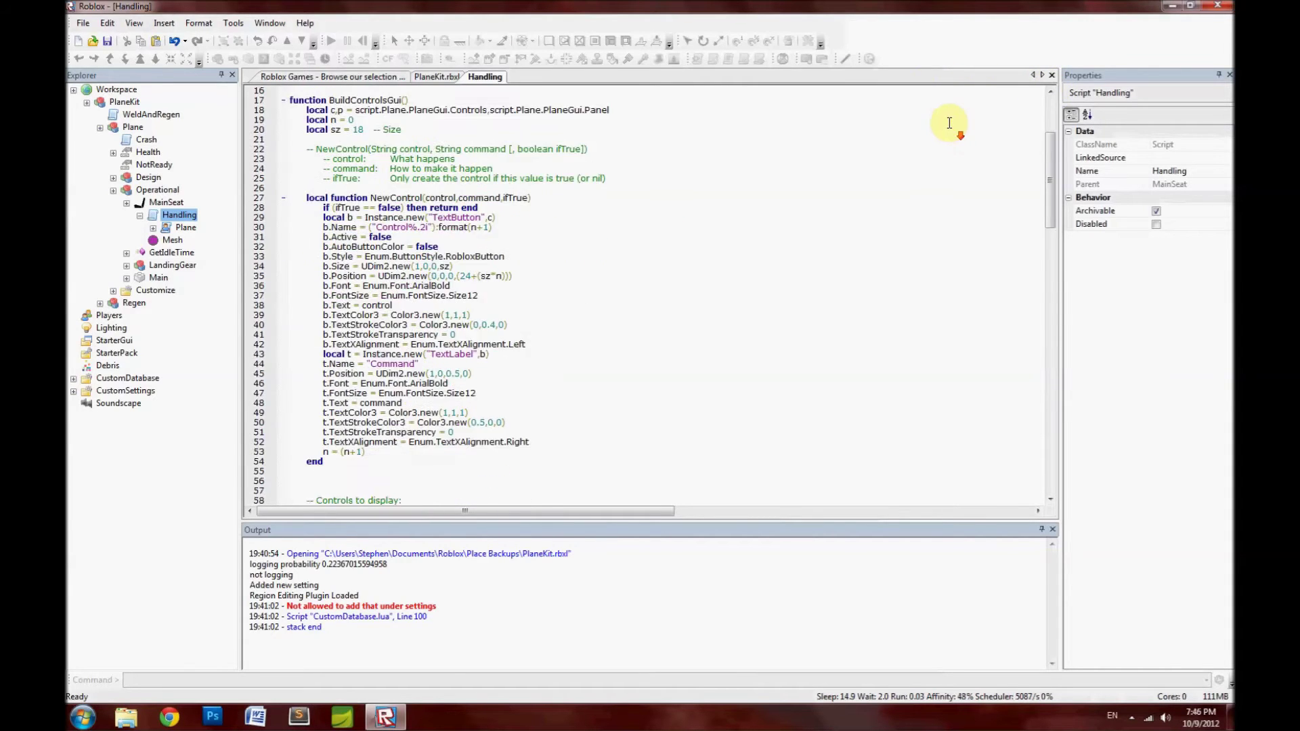
click(1052, 75)
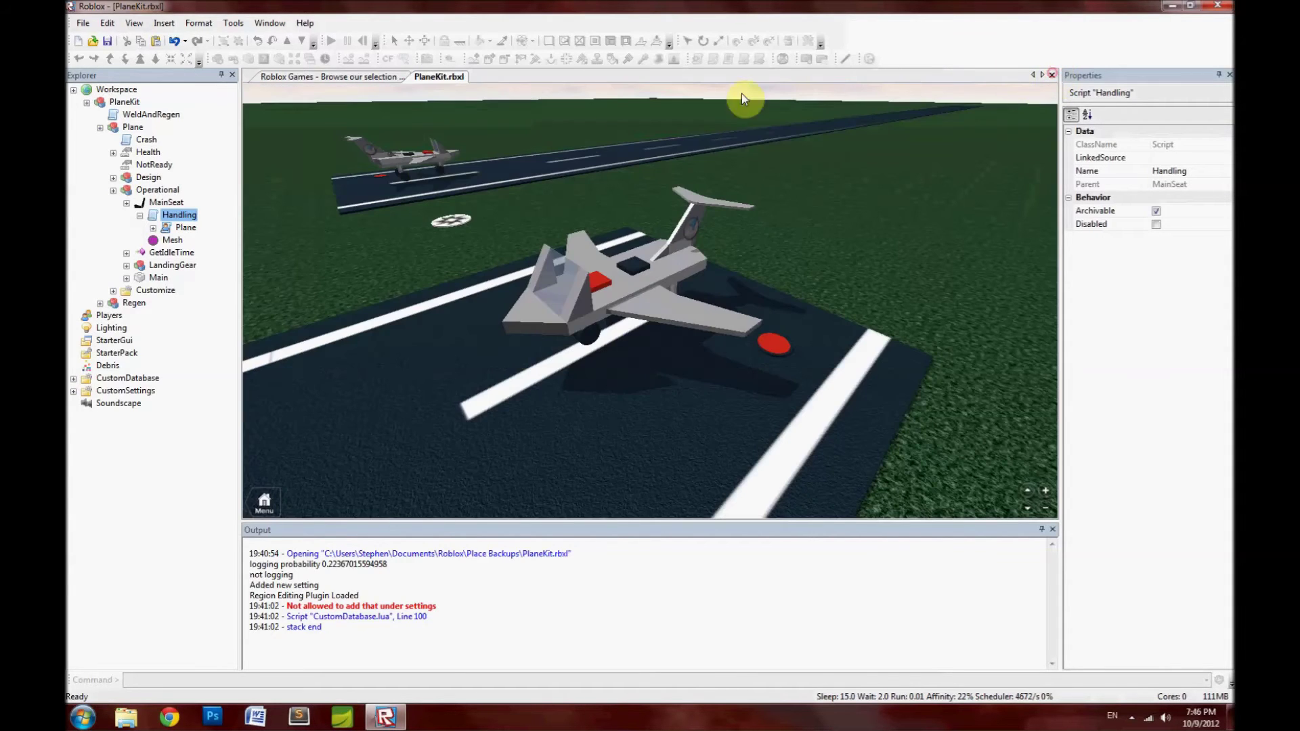
click(222, 245)
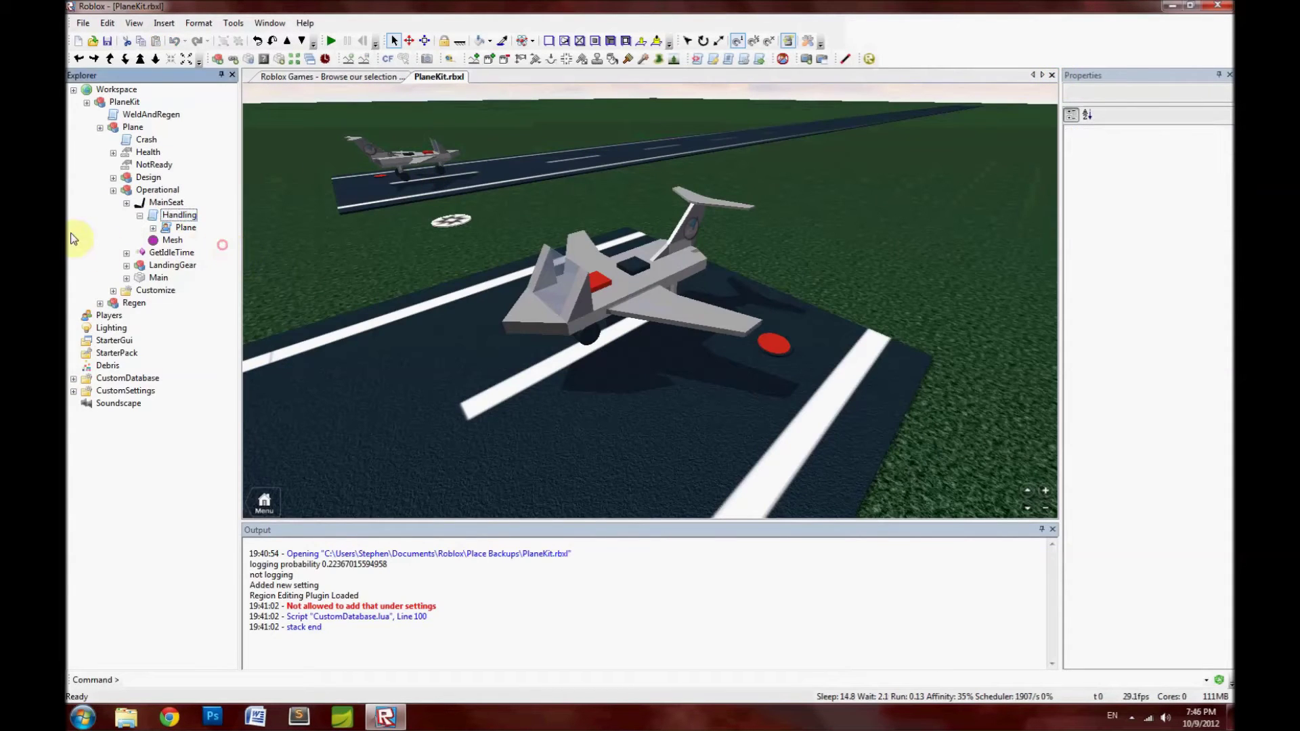
Open the Plane LocalScript inside Handling, look over its code, and close it.
click(182, 216)
click(185, 229)
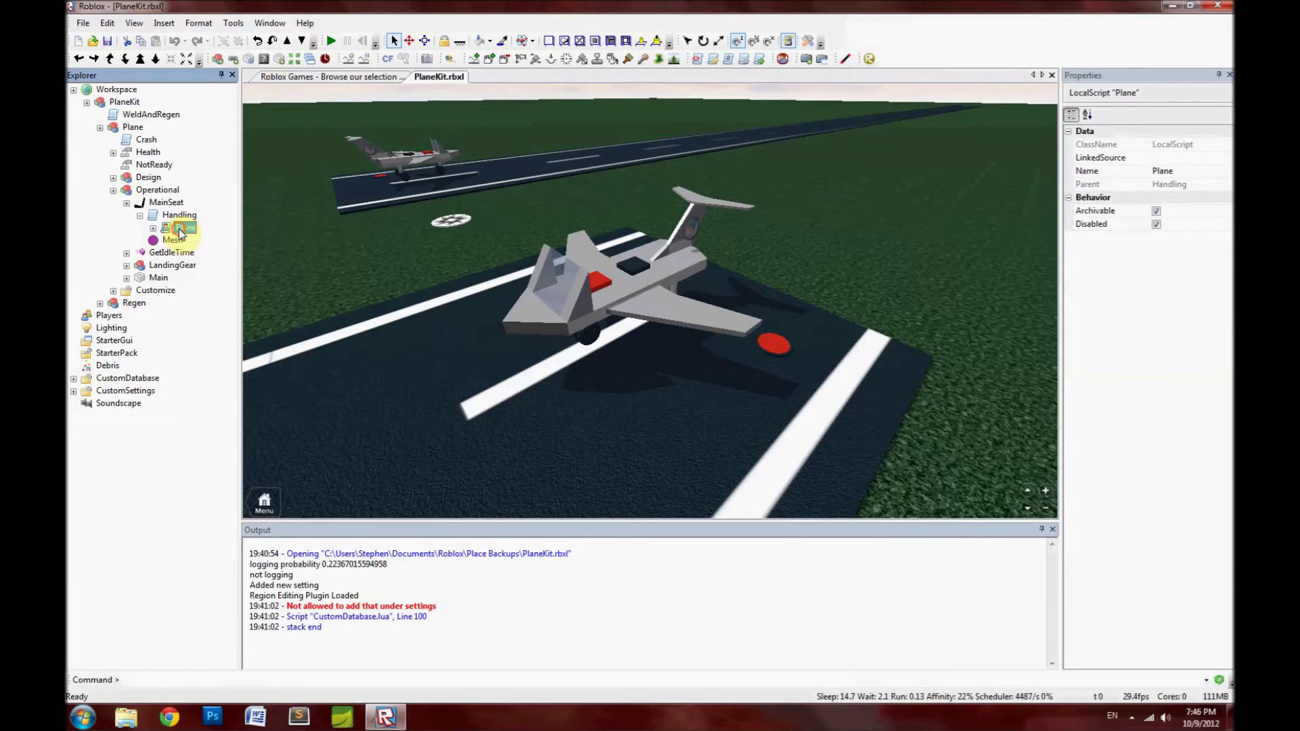
double_click(184, 228)
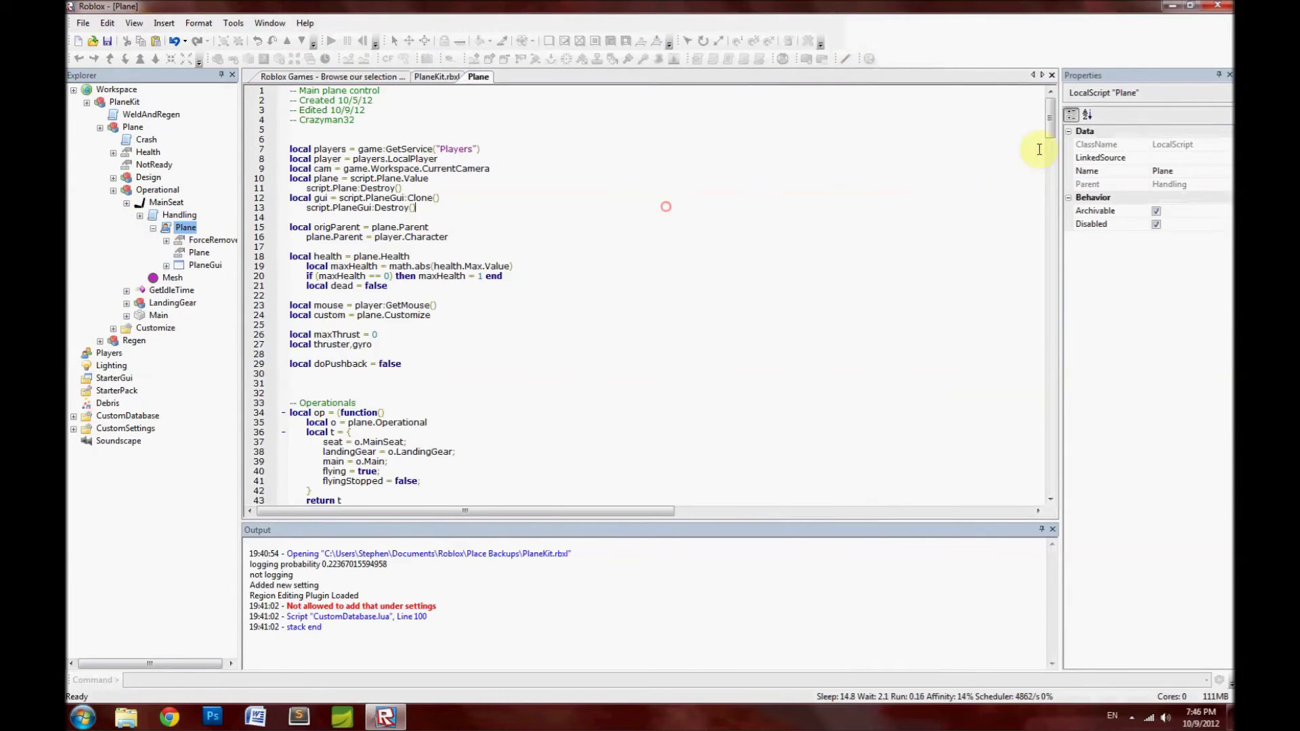
drag(1050, 117, 1048, 87)
click(1050, 77)
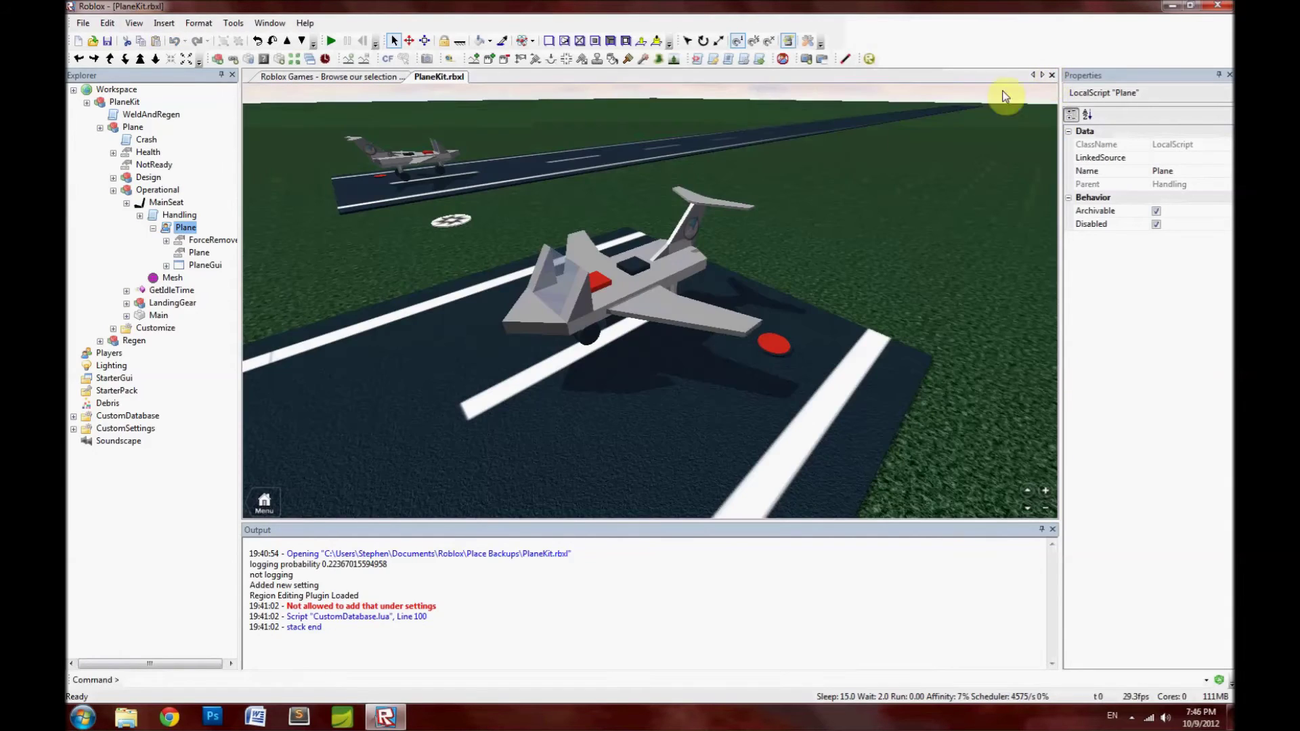
Inspect the ForceRemove value under the Plane LocalScript, briefly expanding it to check the value it contains.
click(222, 184)
drag(220, 213, 209, 304)
click(219, 300)
click(209, 241)
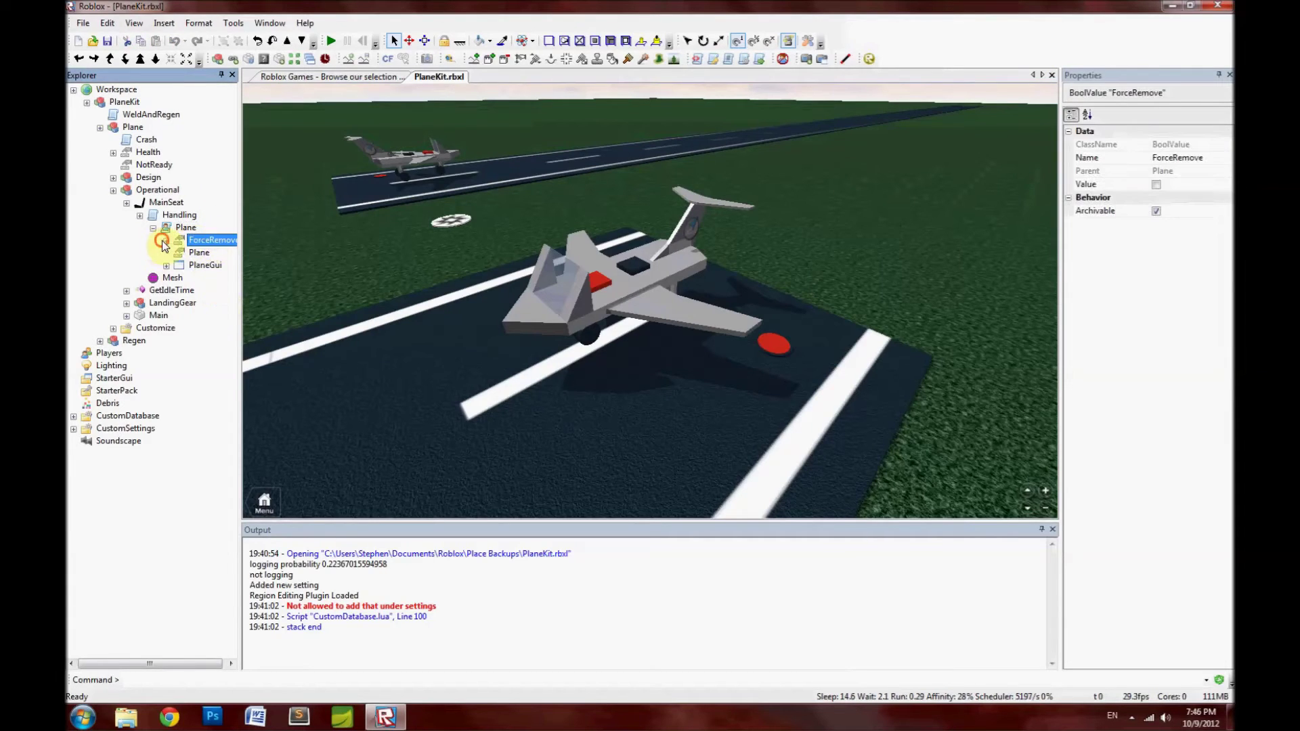
double_click(210, 242)
click(211, 244)
click(211, 262)
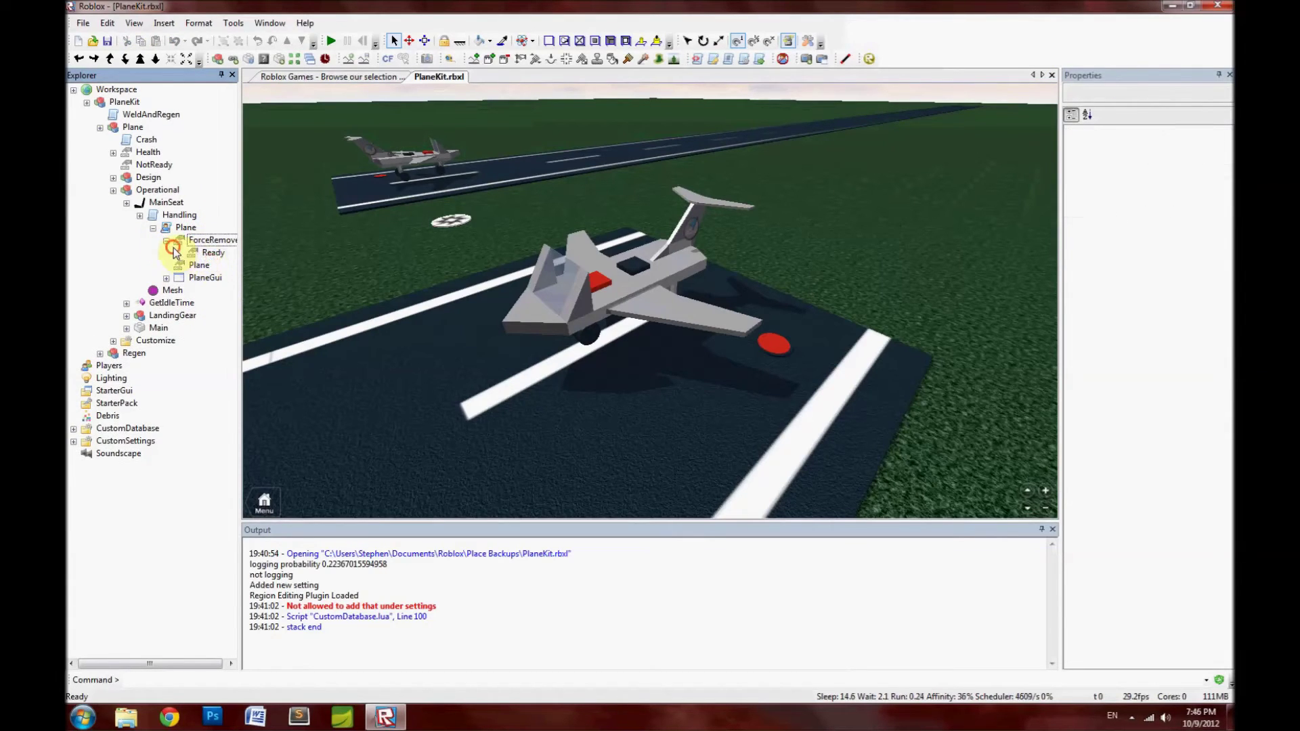
click(165, 241)
click(209, 238)
click(218, 211)
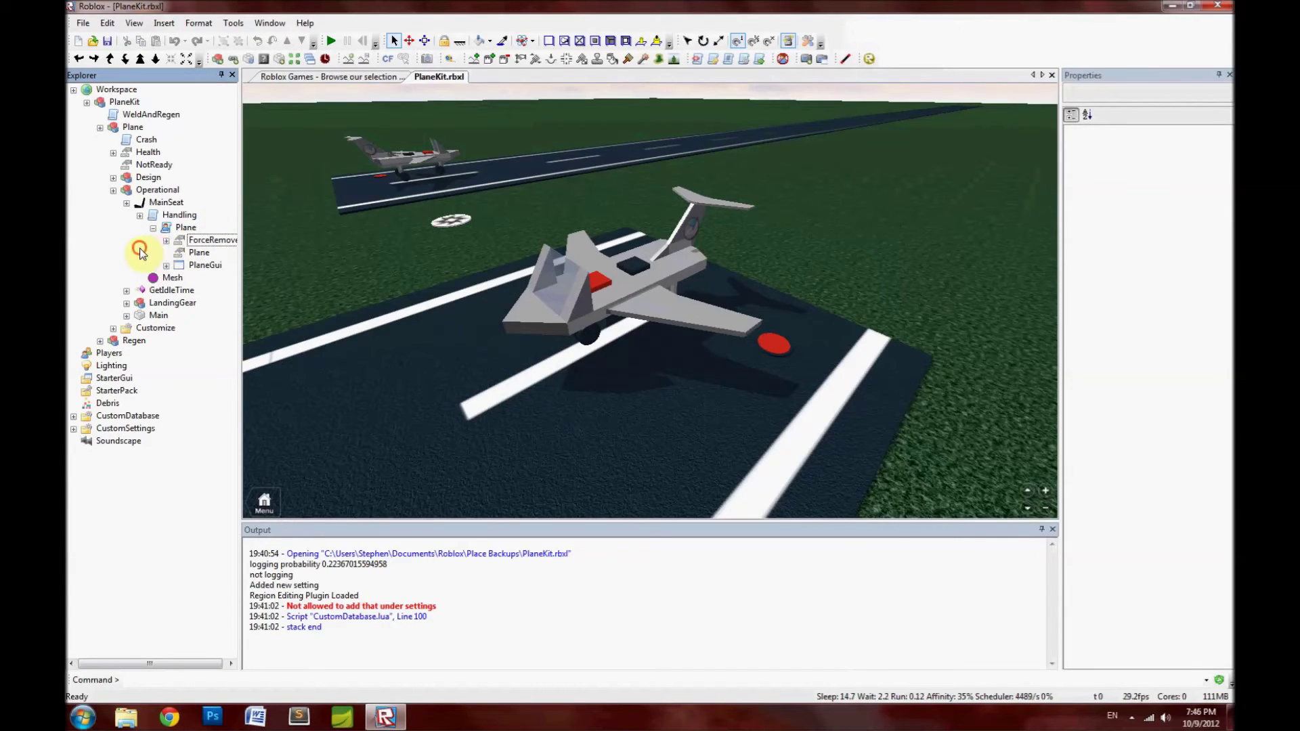
Inspect the properties of the Plane ObjectValue inside the Plane LocalScript, then clear the selection.
click(185, 228)
click(212, 201)
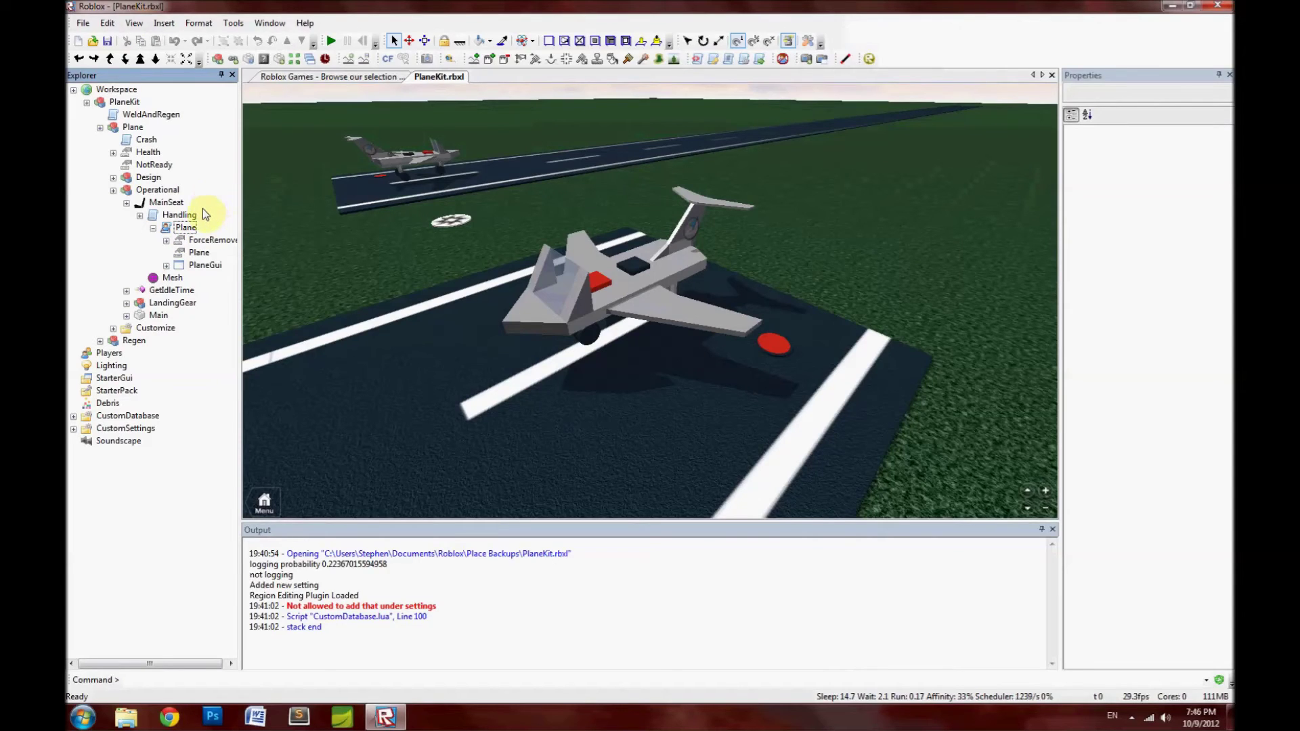
click(198, 253)
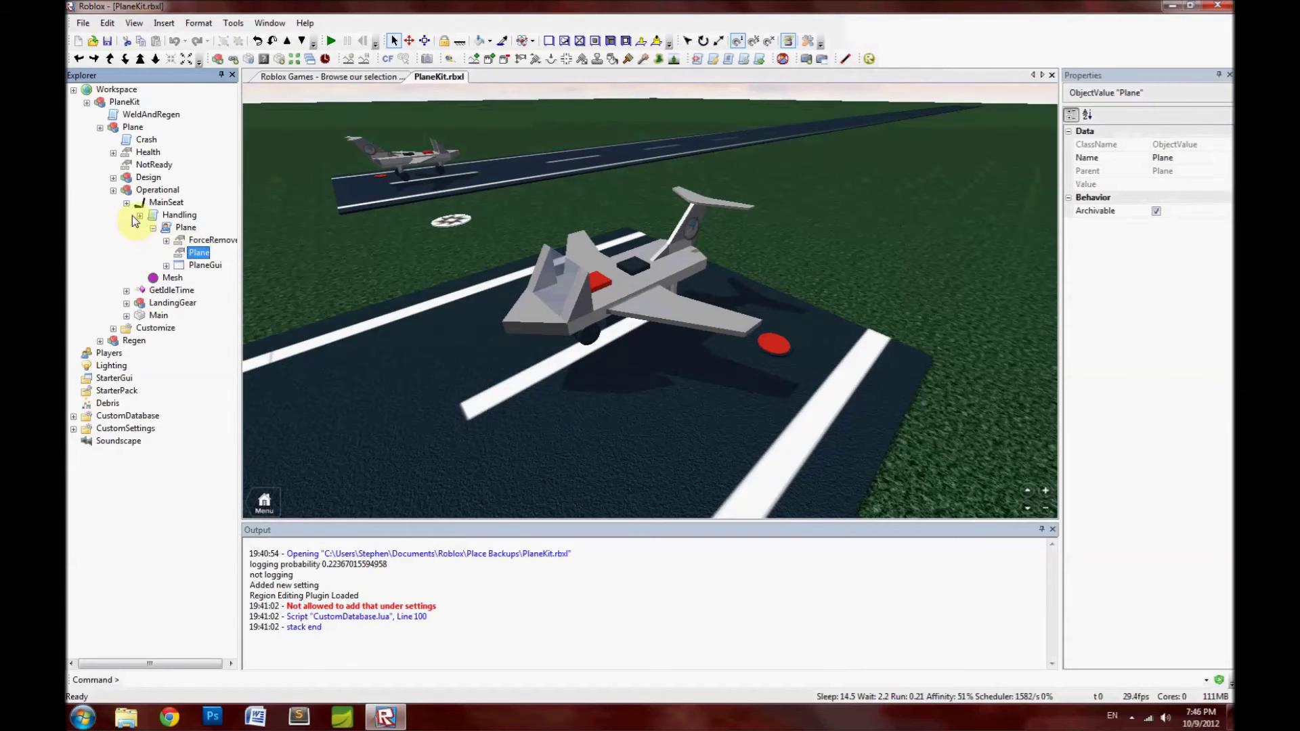
click(209, 202)
click(185, 227)
click(120, 259)
Expand PlaneGui in the Plane LocalScript along with its Controls and Panel frames to look over their contents.
click(166, 265)
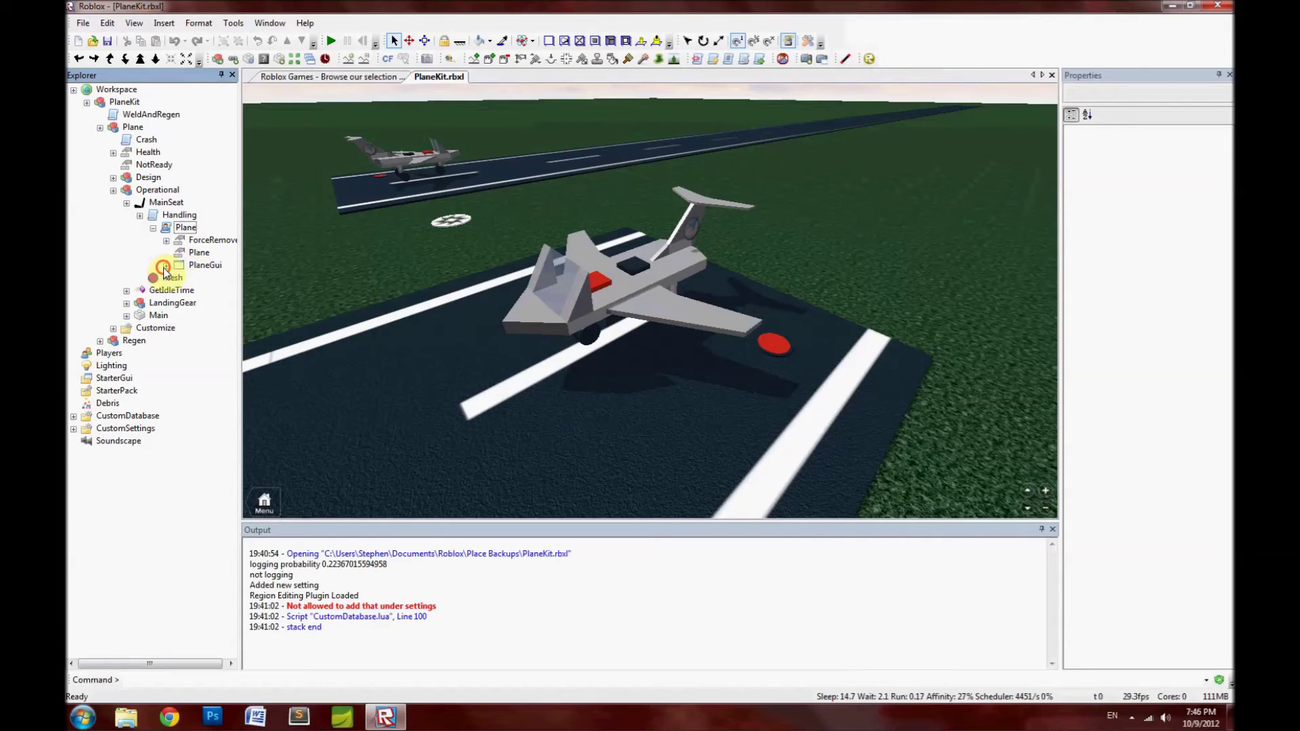
drag(202, 664, 204, 664)
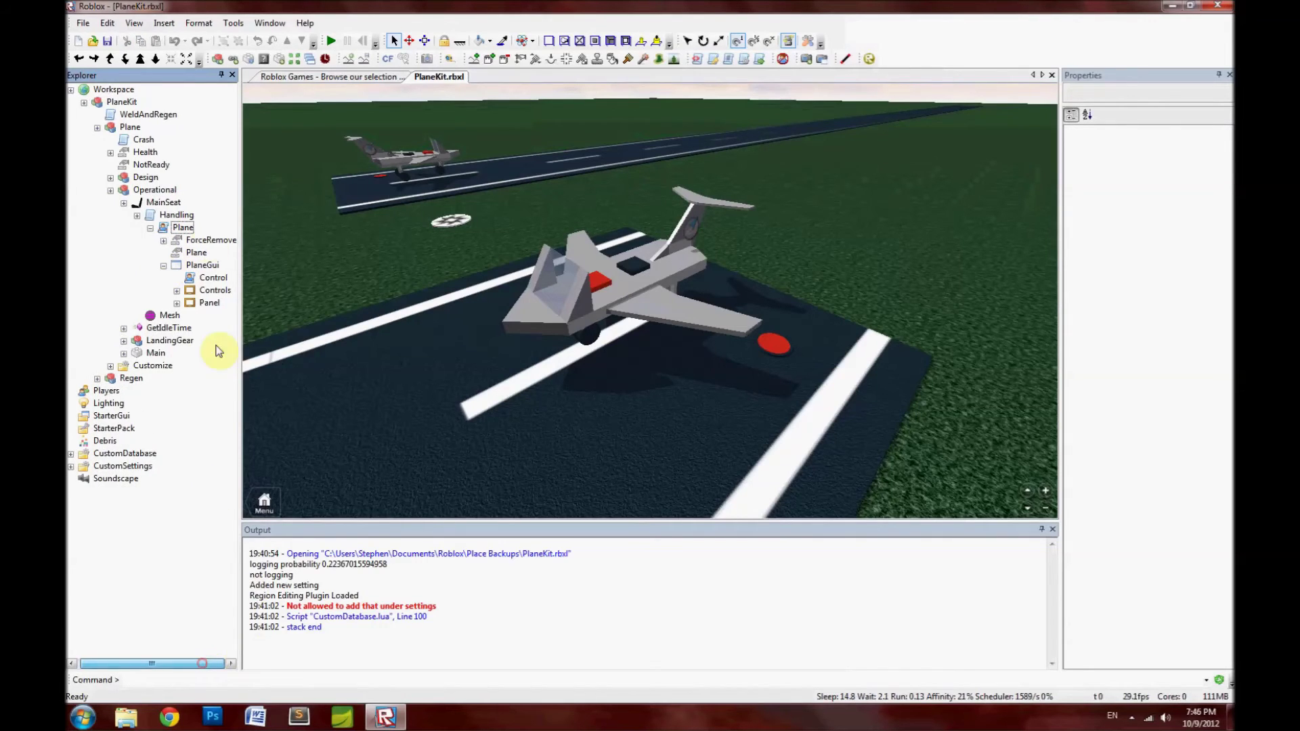
click(177, 290)
click(173, 327)
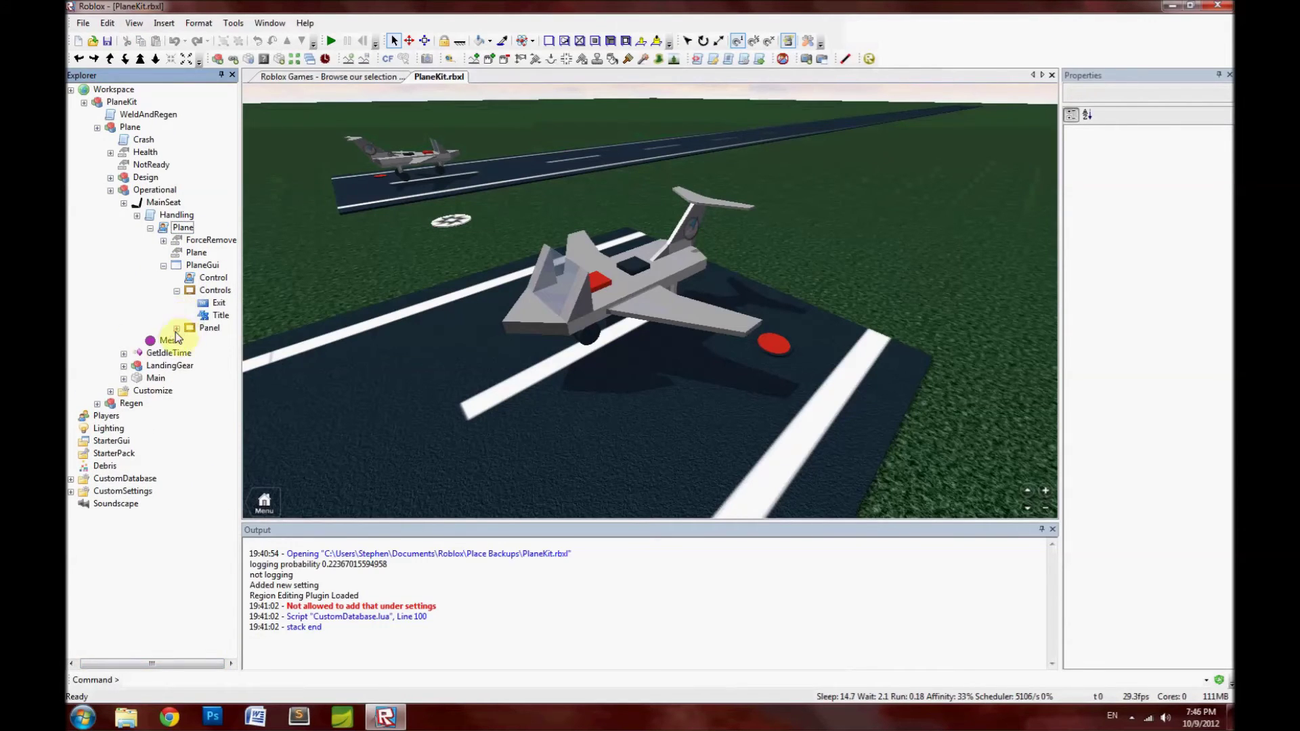
drag(195, 663, 214, 663)
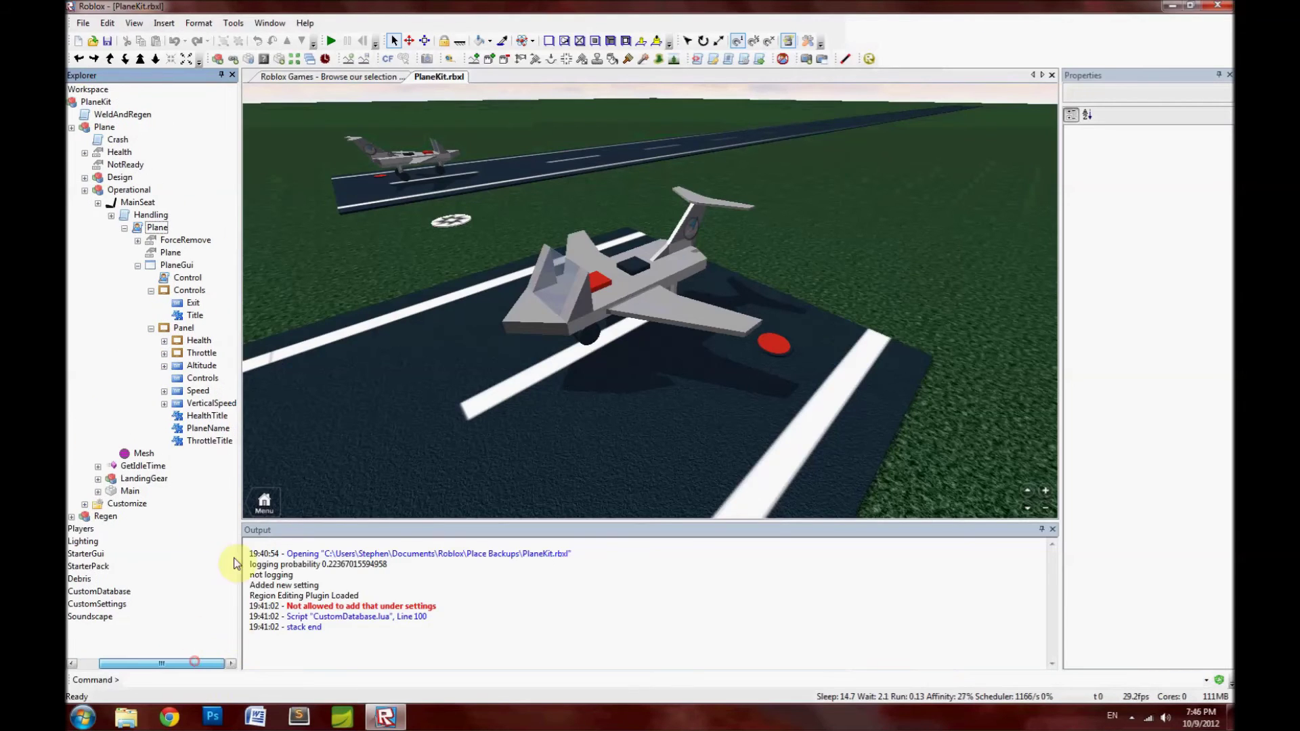
Highlight all the objects inside PlaneGui, from Control to ThrottleTitle, then clear the selection and collapse PlaneGui.
drag(206, 352, 193, 283)
click(217, 282)
drag(208, 467, 197, 289)
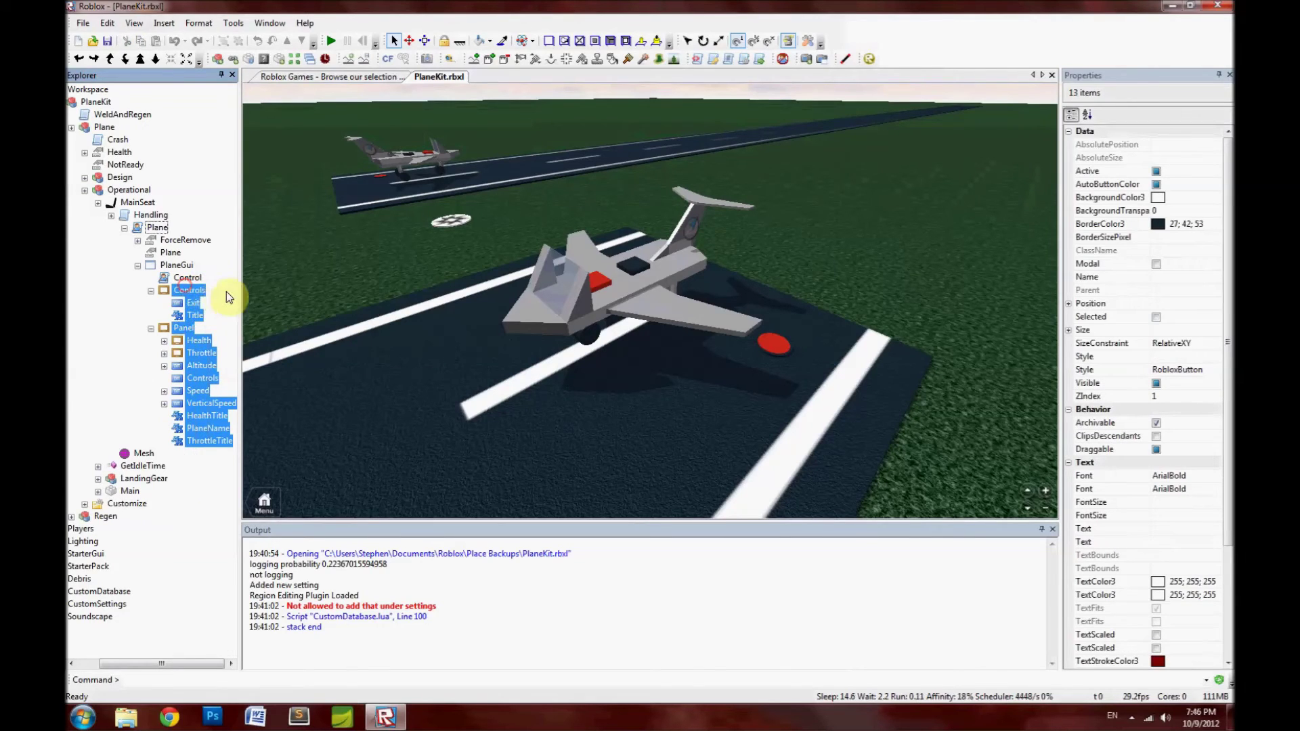
click(216, 292)
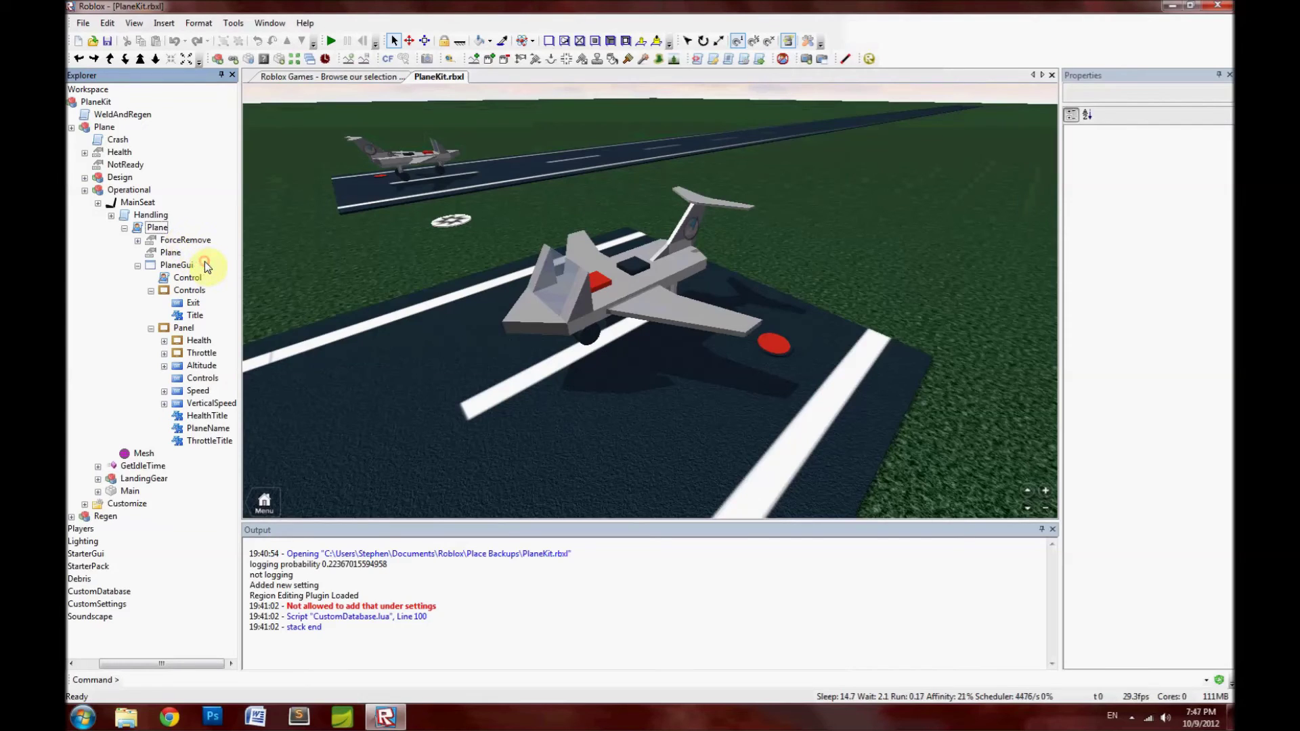
drag(202, 478, 188, 281)
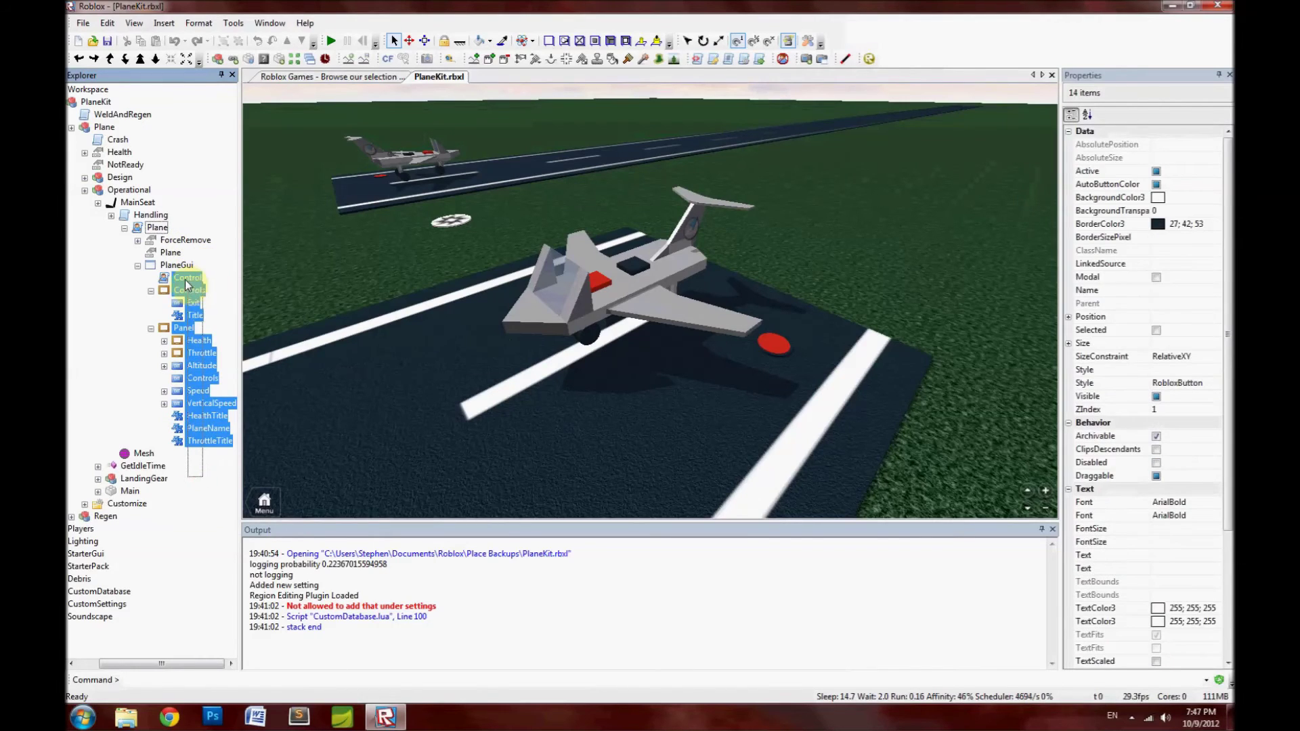
click(202, 257)
click(137, 264)
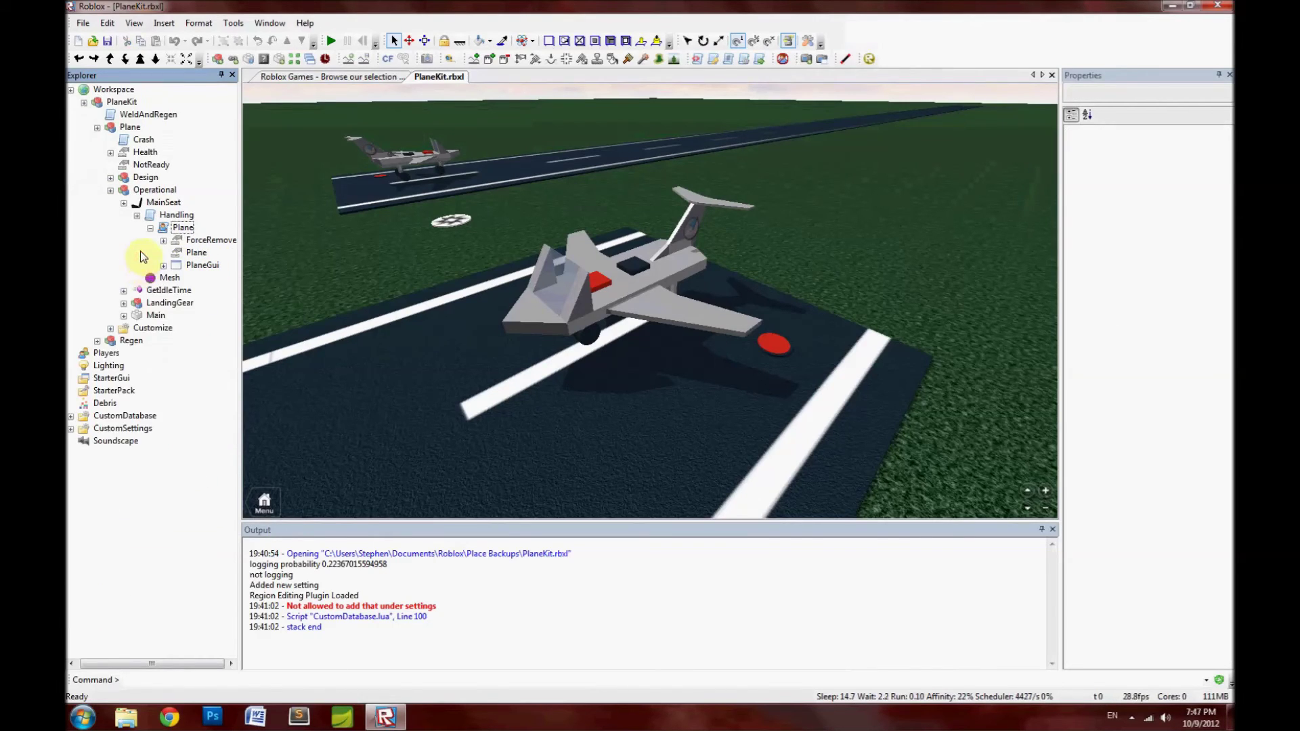
Collapse the Plane LocalScript, Handling, MainSeat and the Operational model in the hierarchy.
click(150, 229)
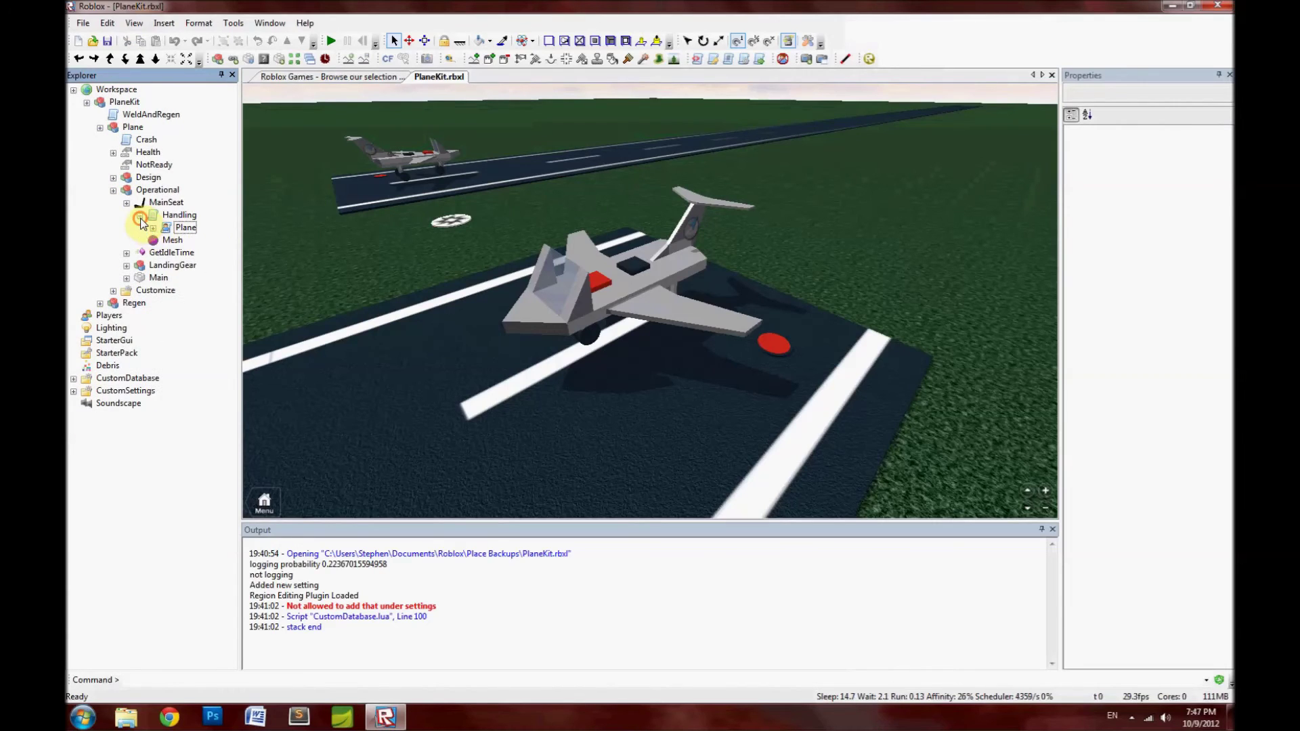
click(140, 217)
click(88, 210)
click(140, 215)
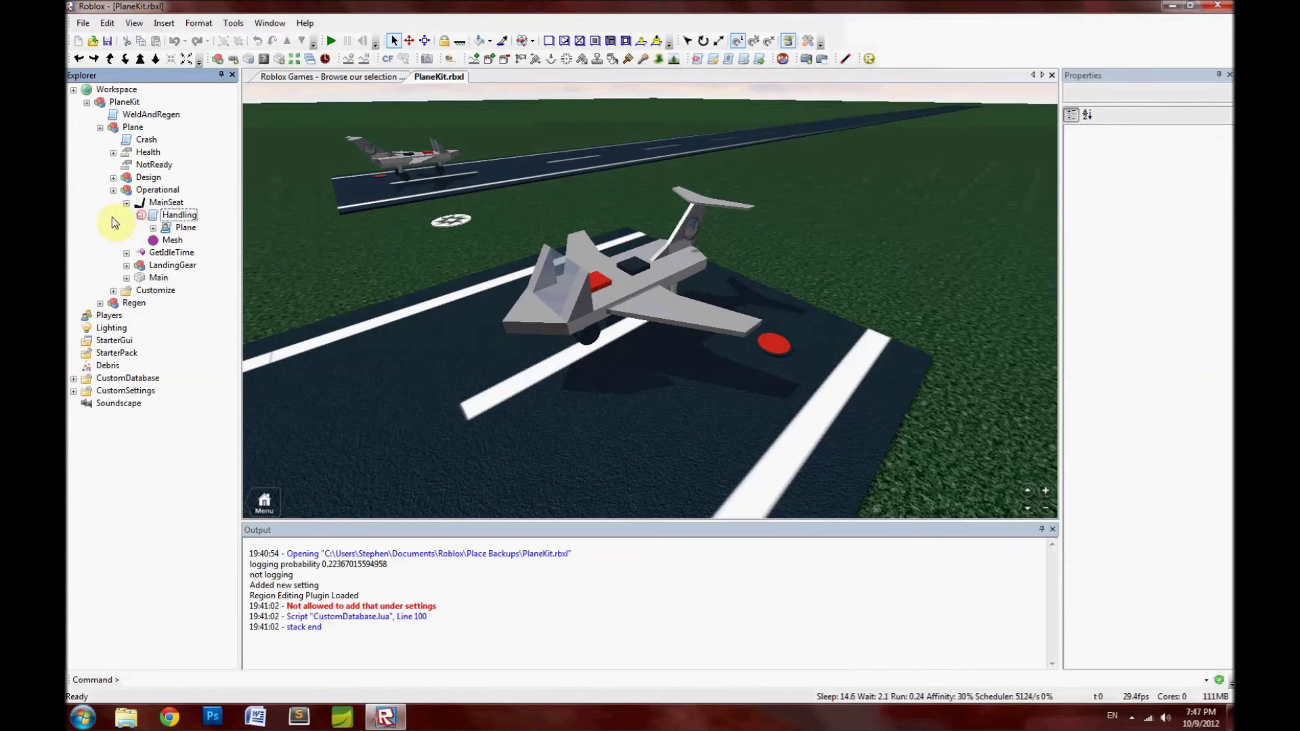
click(139, 215)
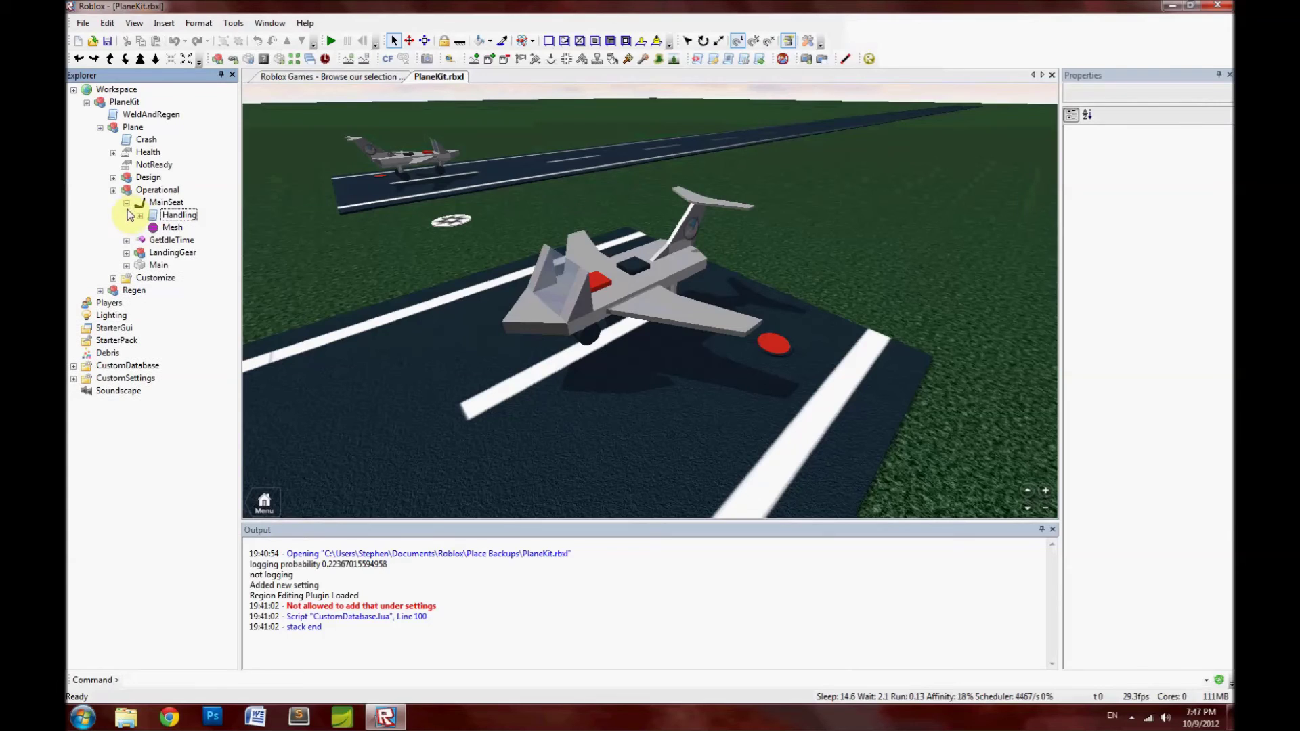
click(128, 203)
click(114, 190)
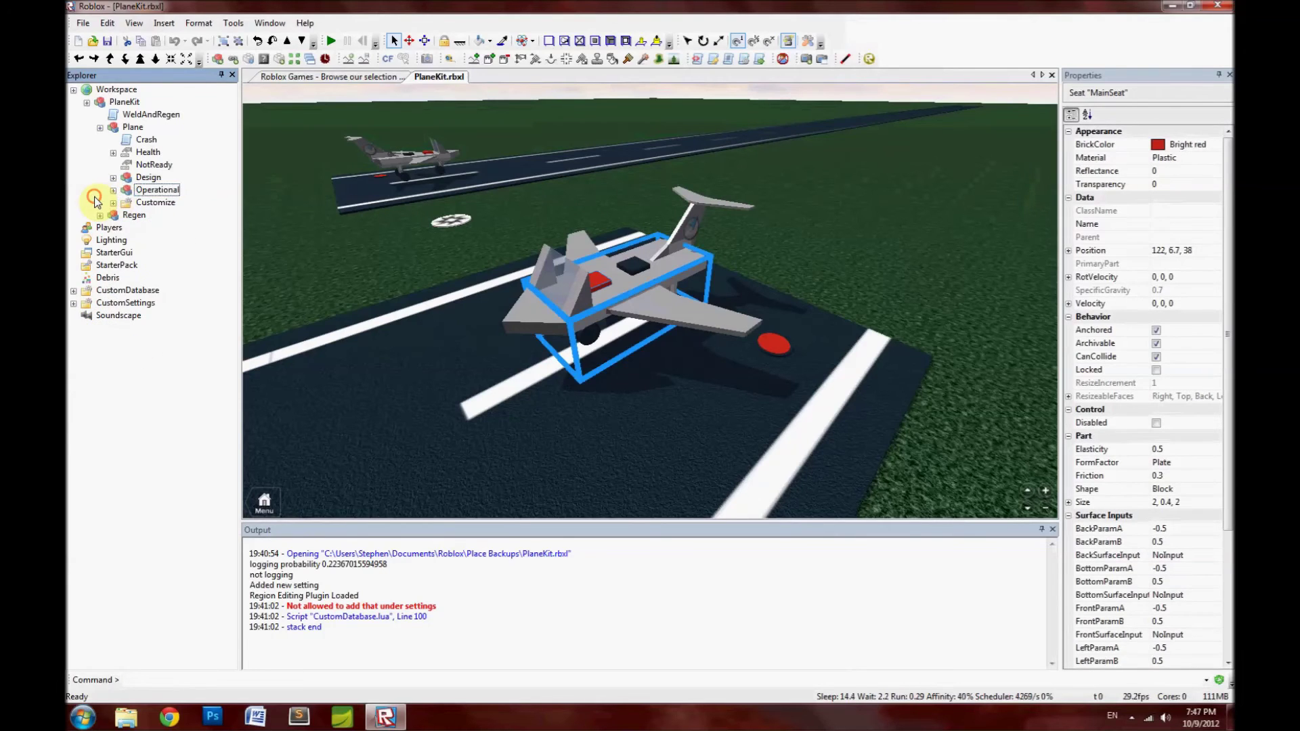
Expand the Customize configuration, highlight all its items from -ReadMe- to ThrustRatio, and clear the selection.
click(145, 203)
click(120, 204)
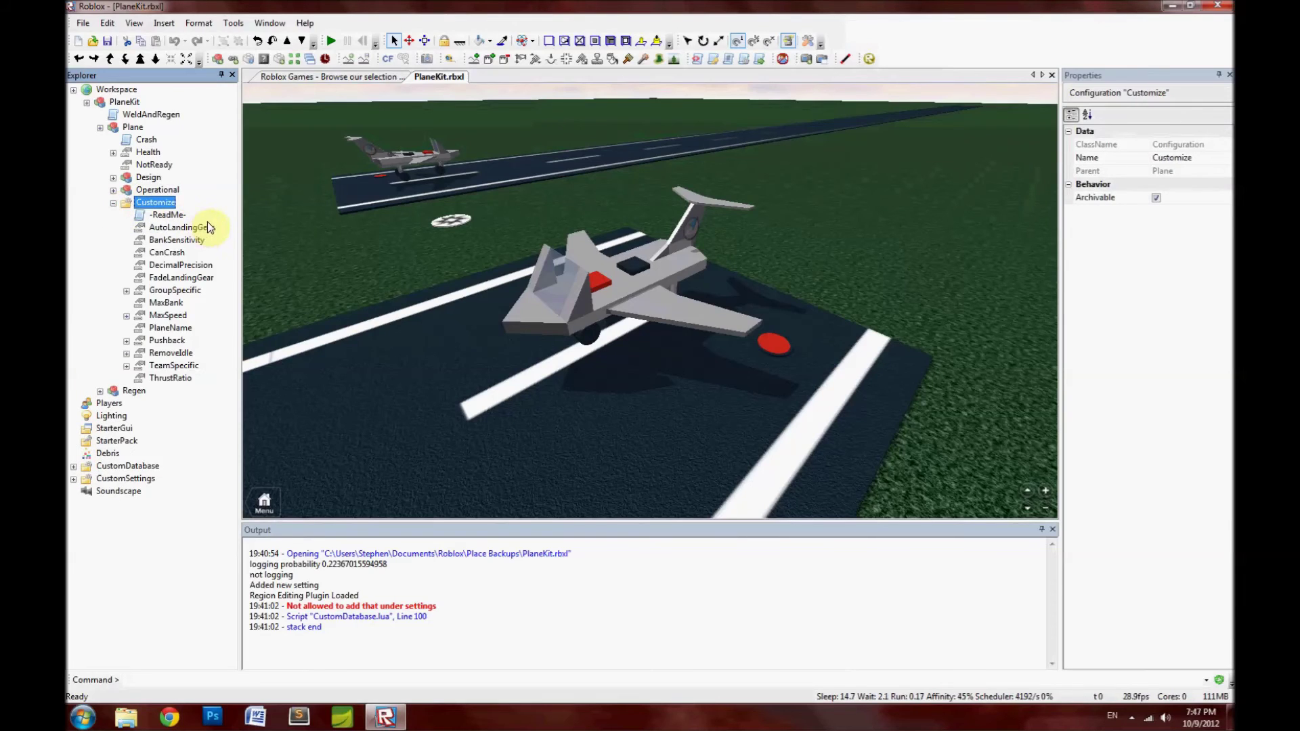
click(208, 212)
mouse_move(185, 238)
mouse_down()
mouse_move(141, 391)
mouse_move(152, 372)
mouse_move(203, 356)
mouse_move(180, 222)
mouse_up()
click(171, 400)
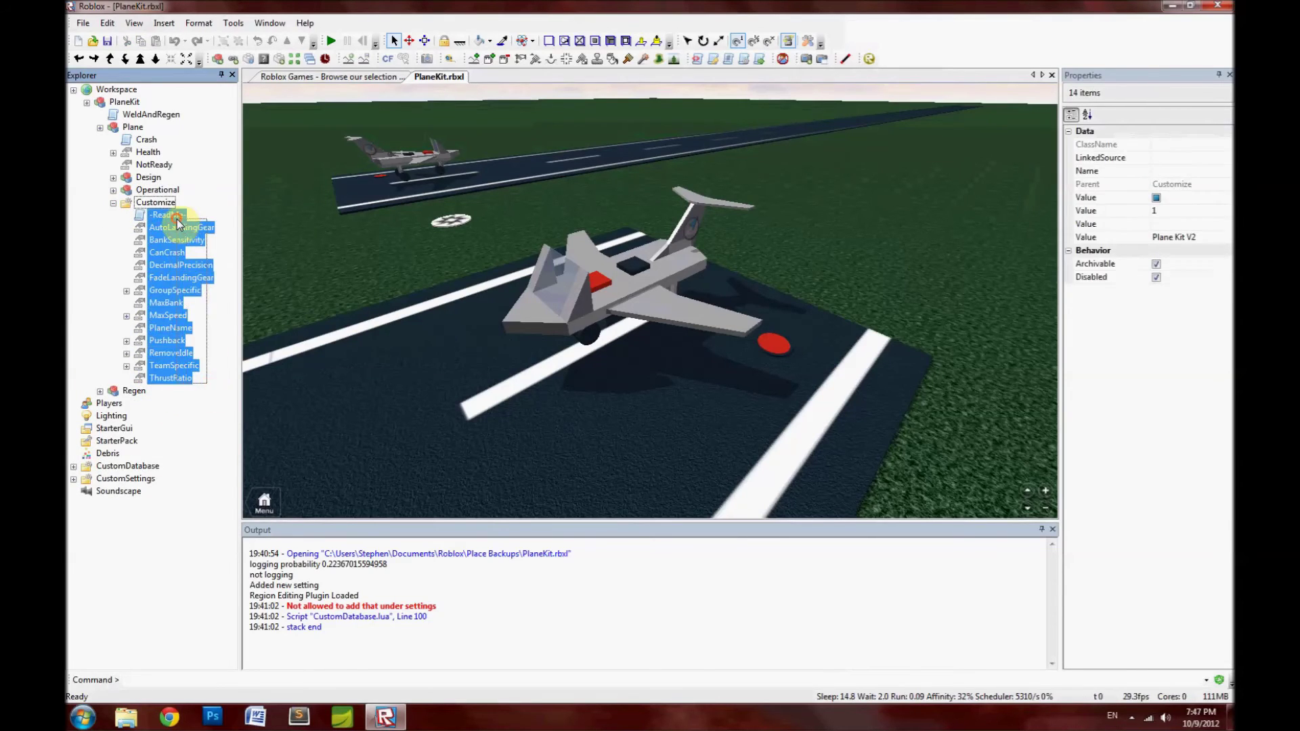
click(180, 222)
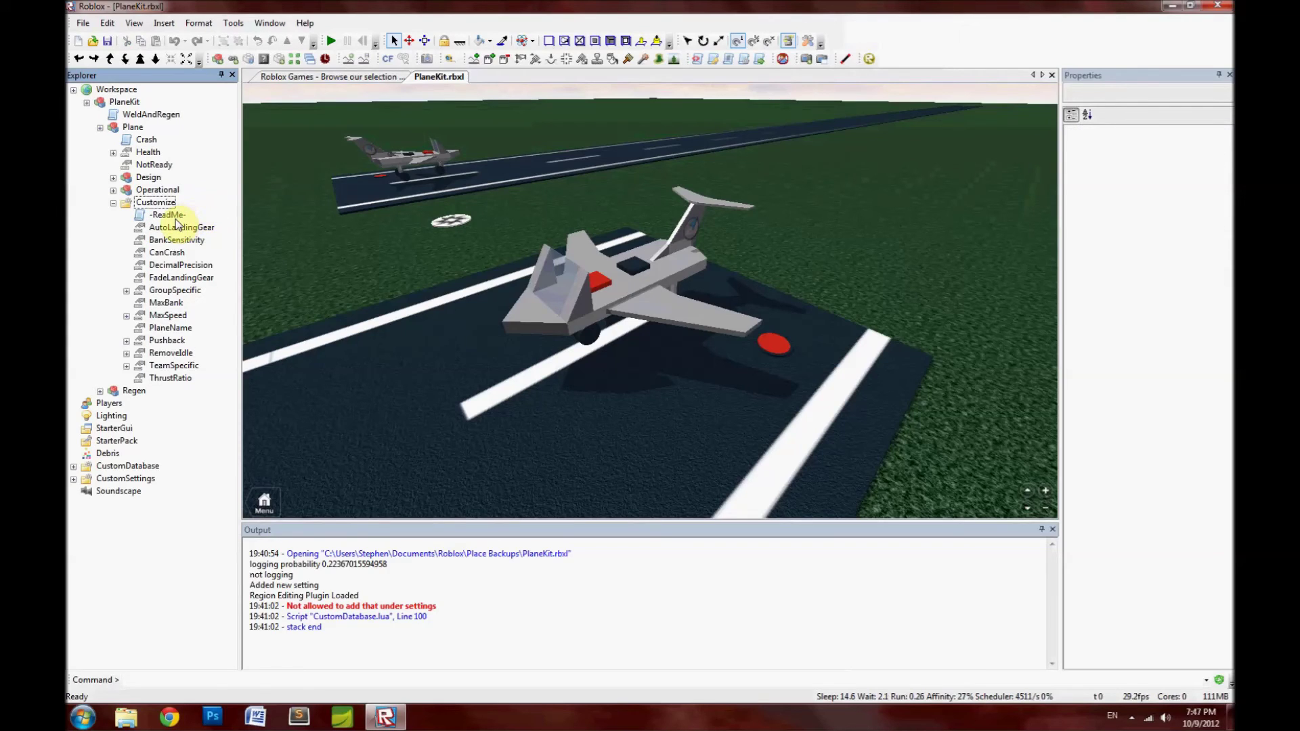
Open the -ReadMe- script in Customize, read through its descriptions of the customizable values, and close it.
double_click(173, 218)
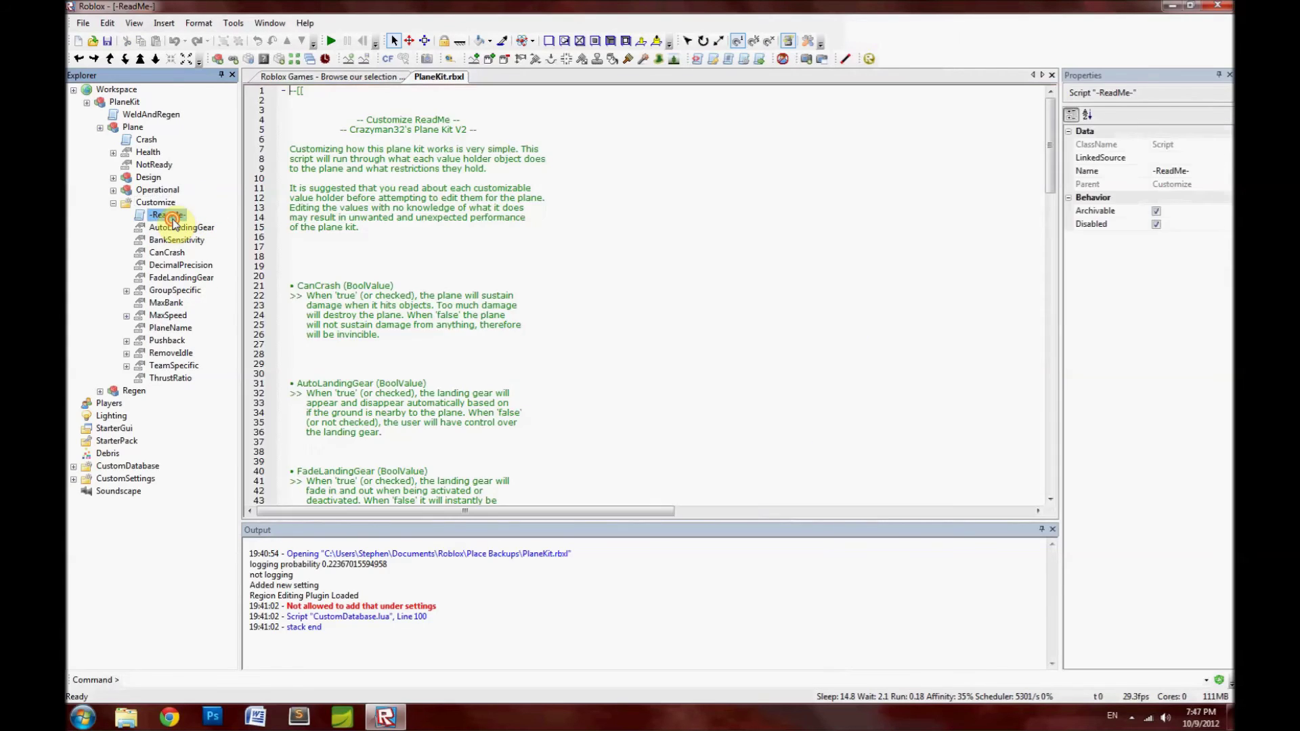
scroll(802, 173, down, 20)
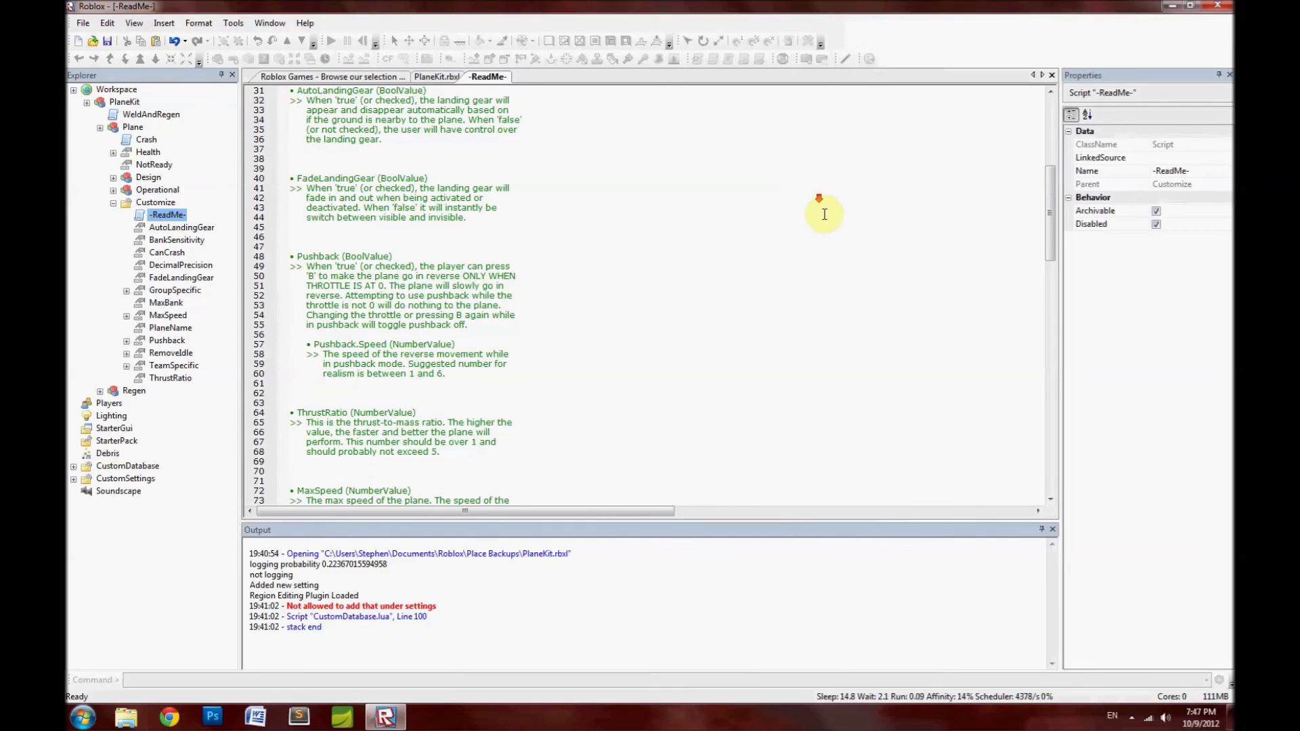
scroll(856, 256, down, 6)
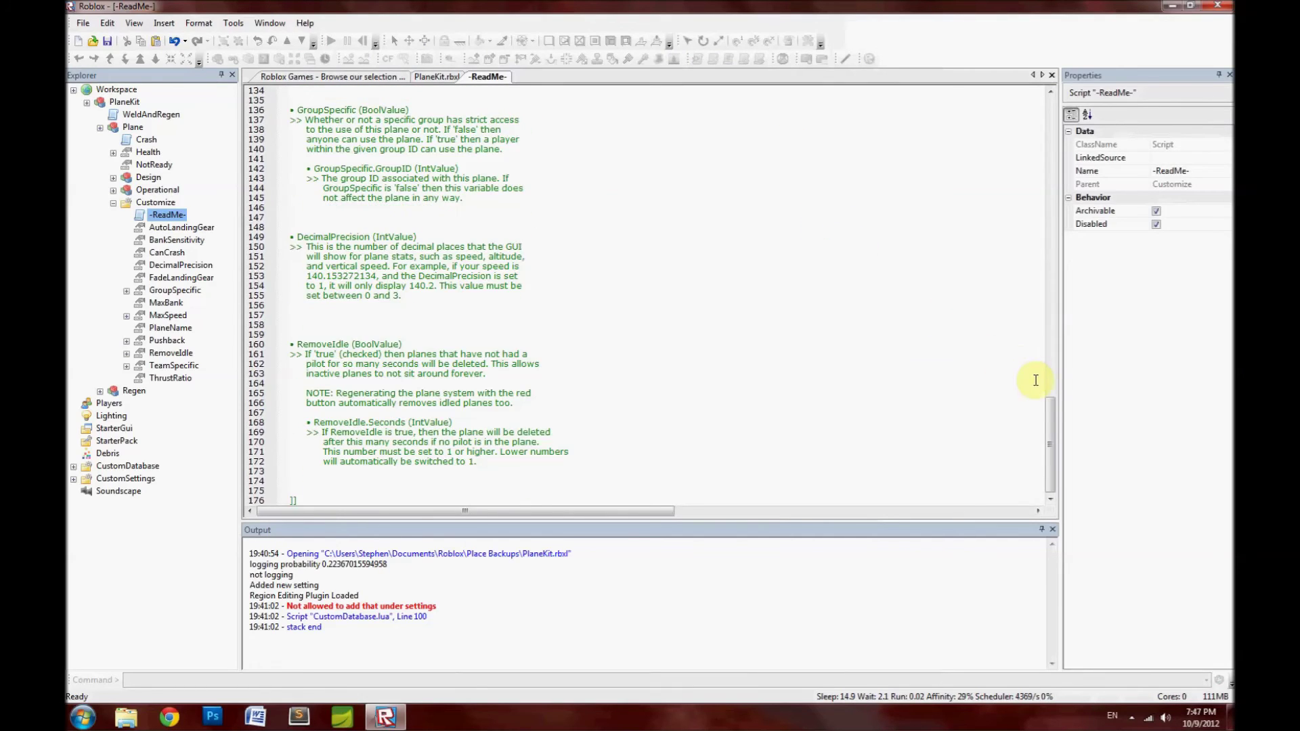
drag(1050, 406, 1034, 112)
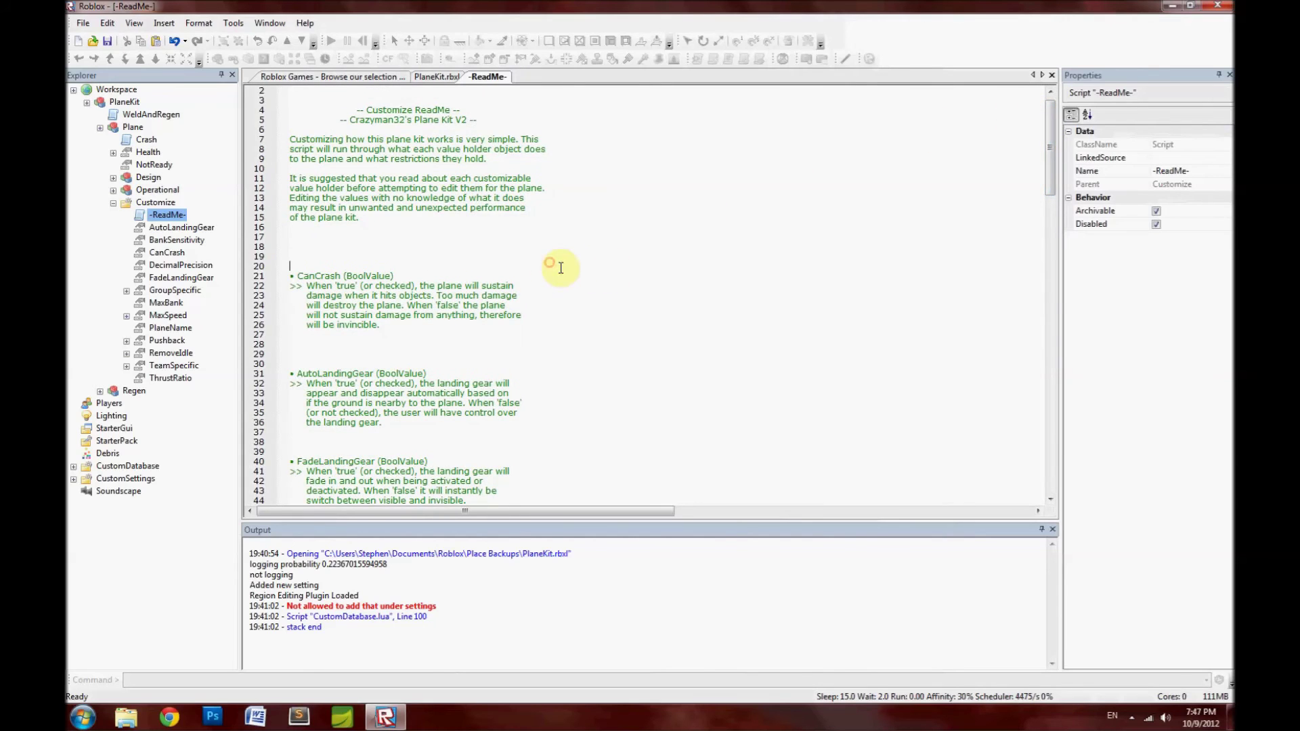
scroll(577, 252, down, 20)
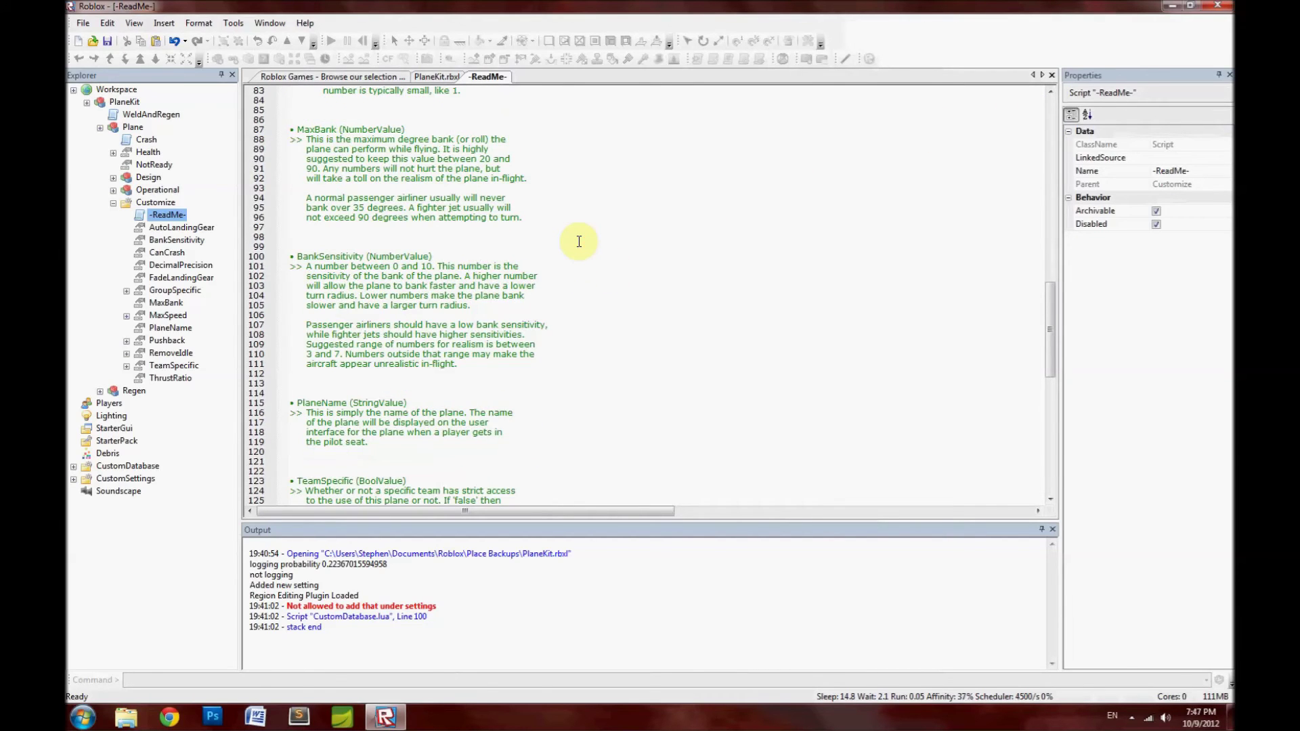
scroll(577, 242, down, 6)
scroll(575, 242, down, 11)
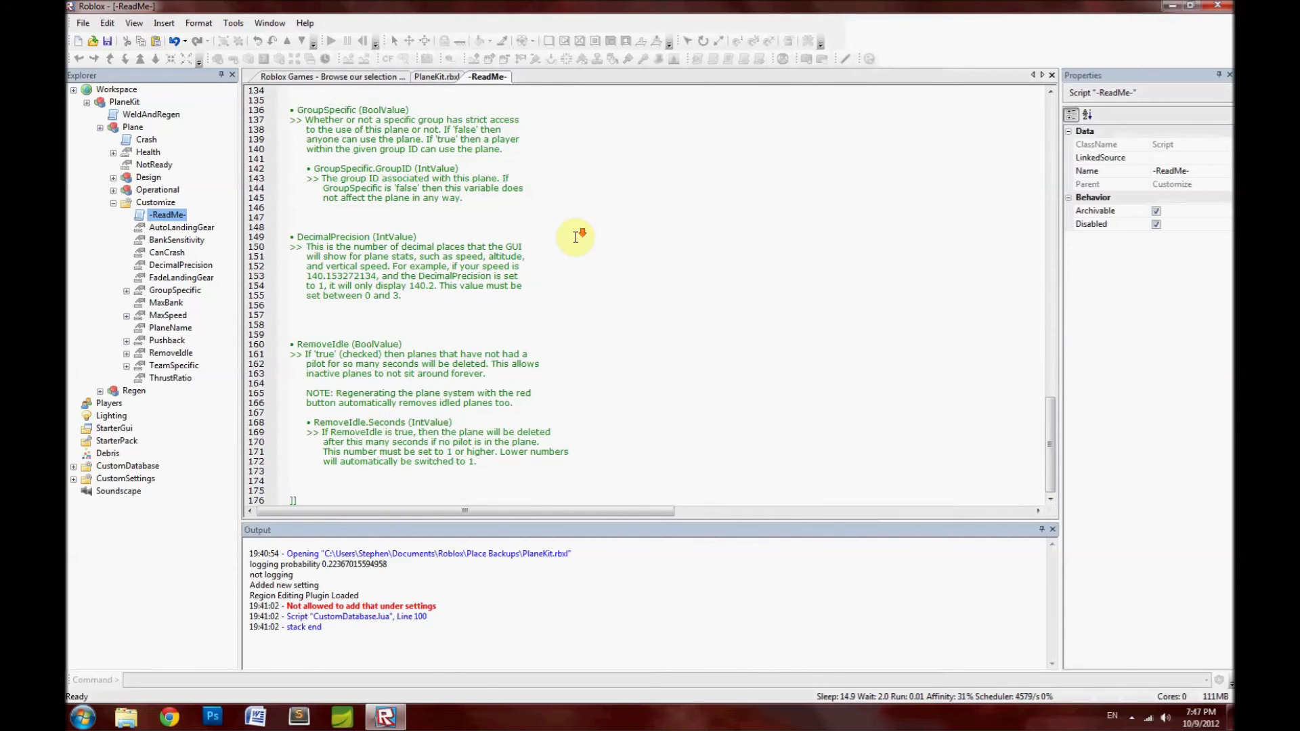
scroll(455, 230, up, 6)
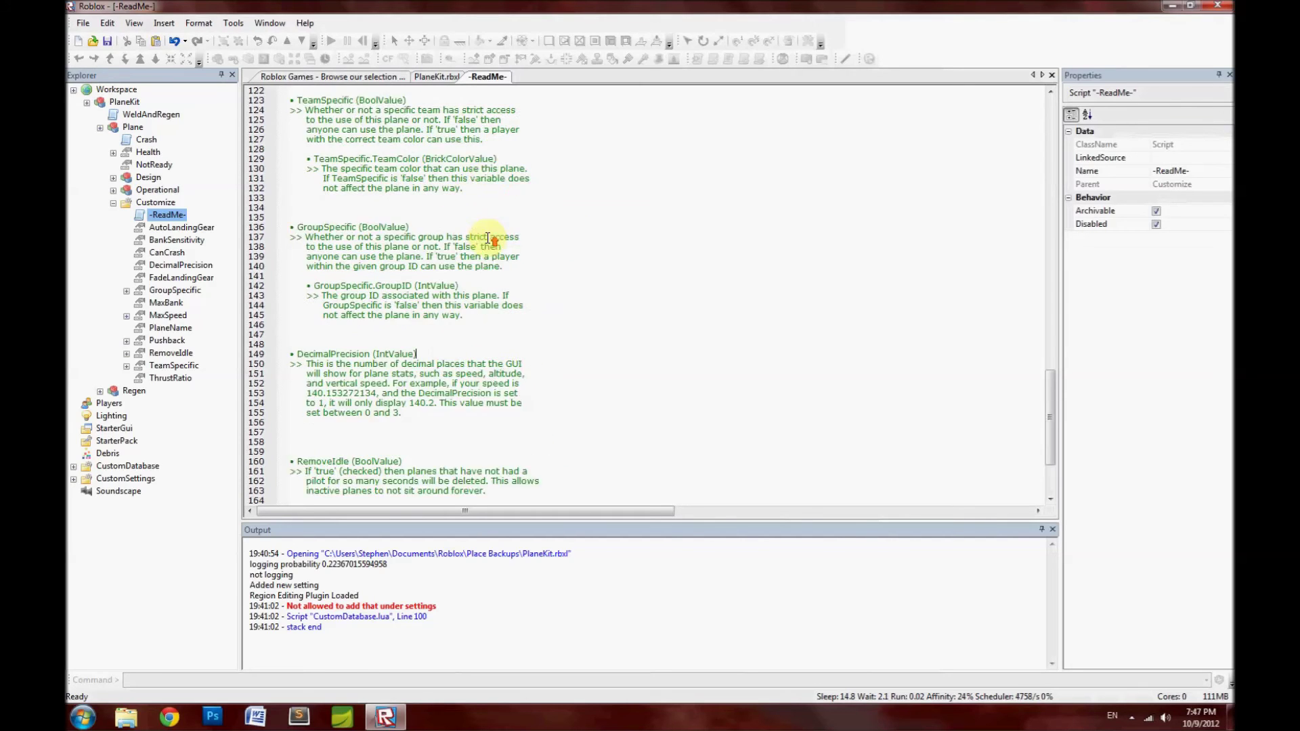
scroll(486, 265, up, 20)
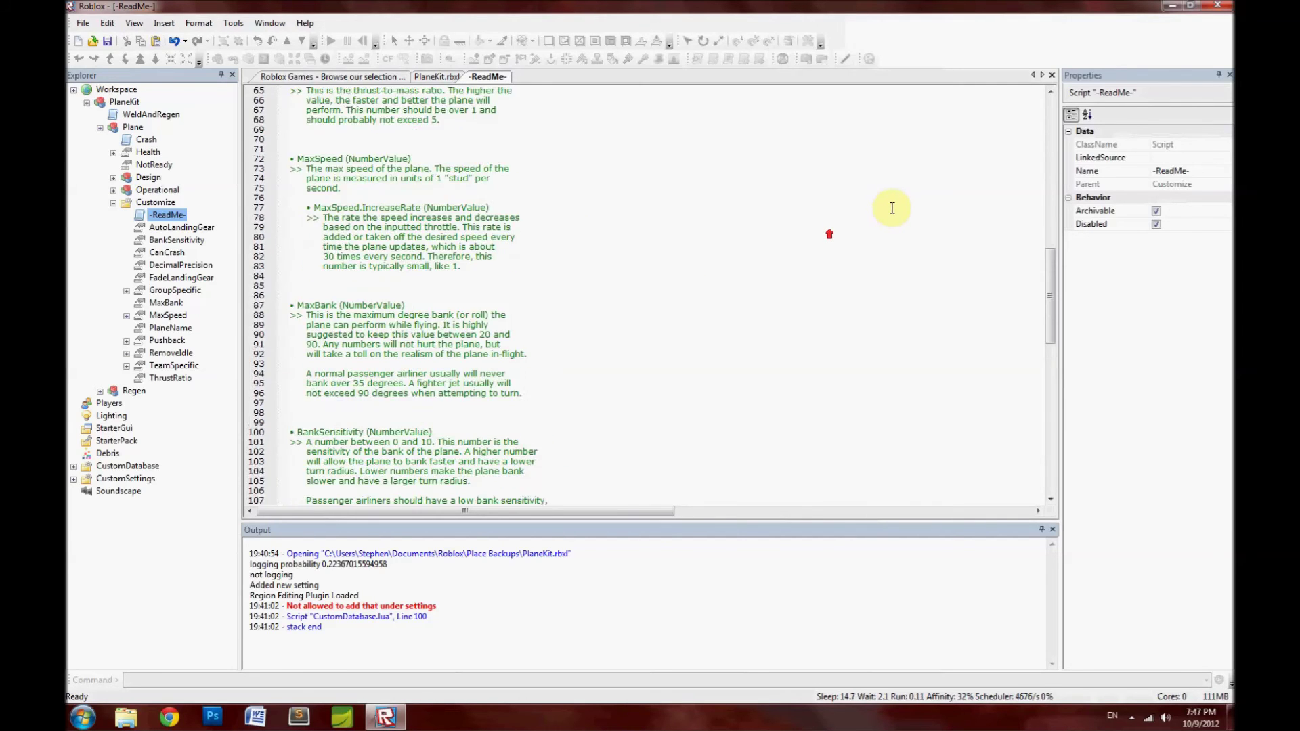
scroll(919, 205, up, 1)
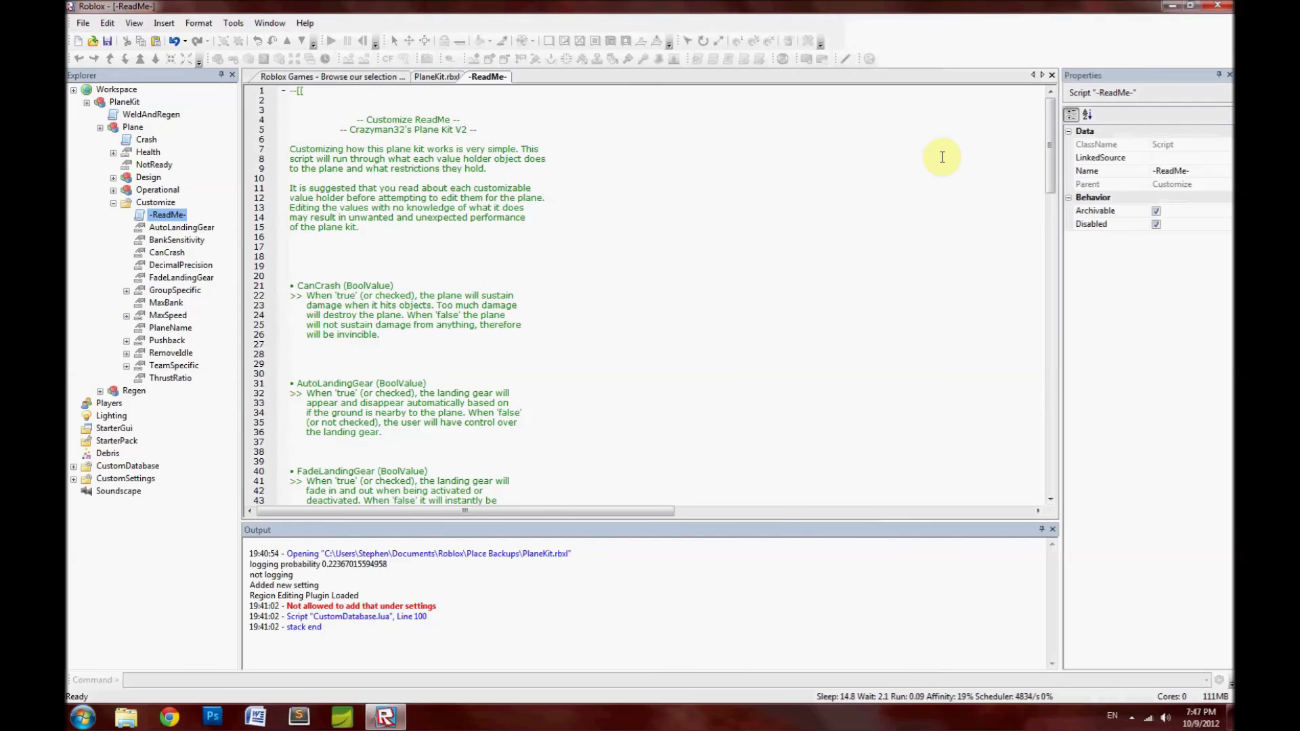
click(1051, 75)
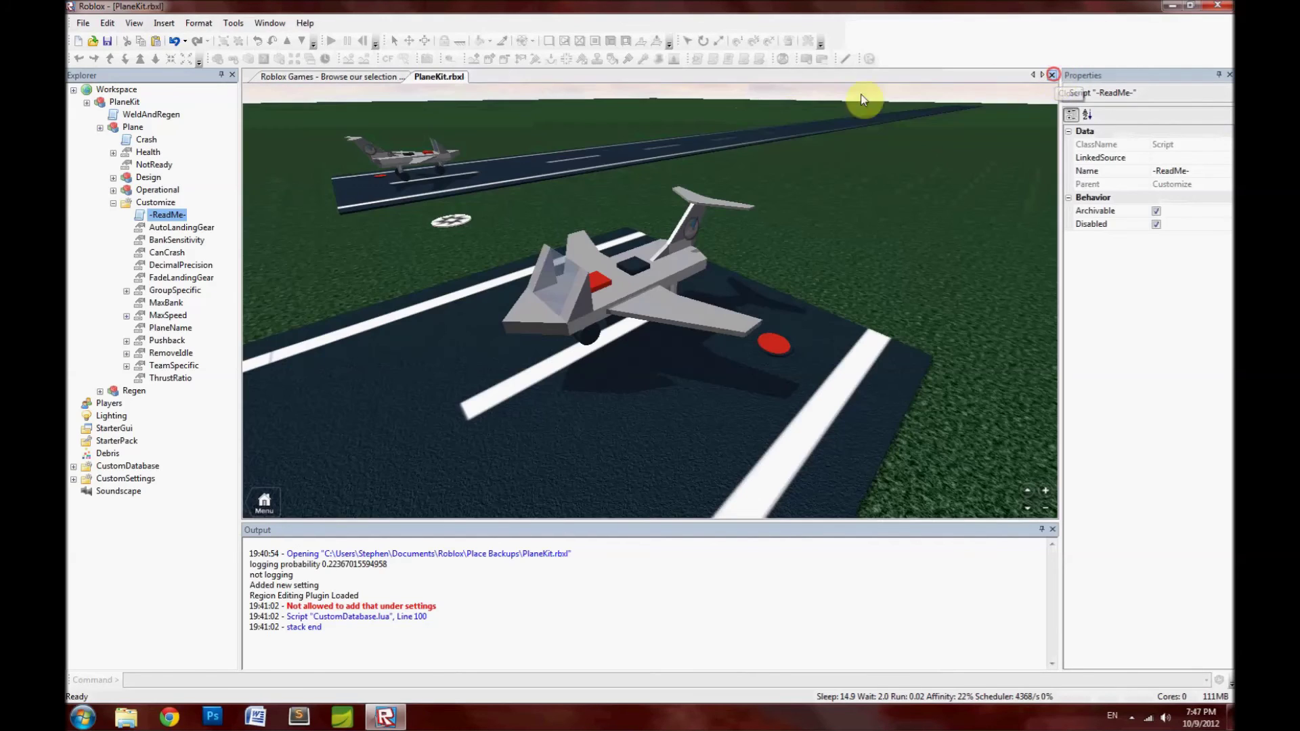
Deselect the -ReadMe- script and collapse the Customize configuration.
click(213, 161)
click(113, 202)
click(205, 218)
Examine the plane model on the runway from a higher angle.
right_drag(476, 177, 523, 290)
click(500, 320)
click(185, 59)
click(539, 290)
right_drag(406, 299, 406, 299)
right_drag(676, 254, 694, 266)
right_drag(829, 237, 834, 235)
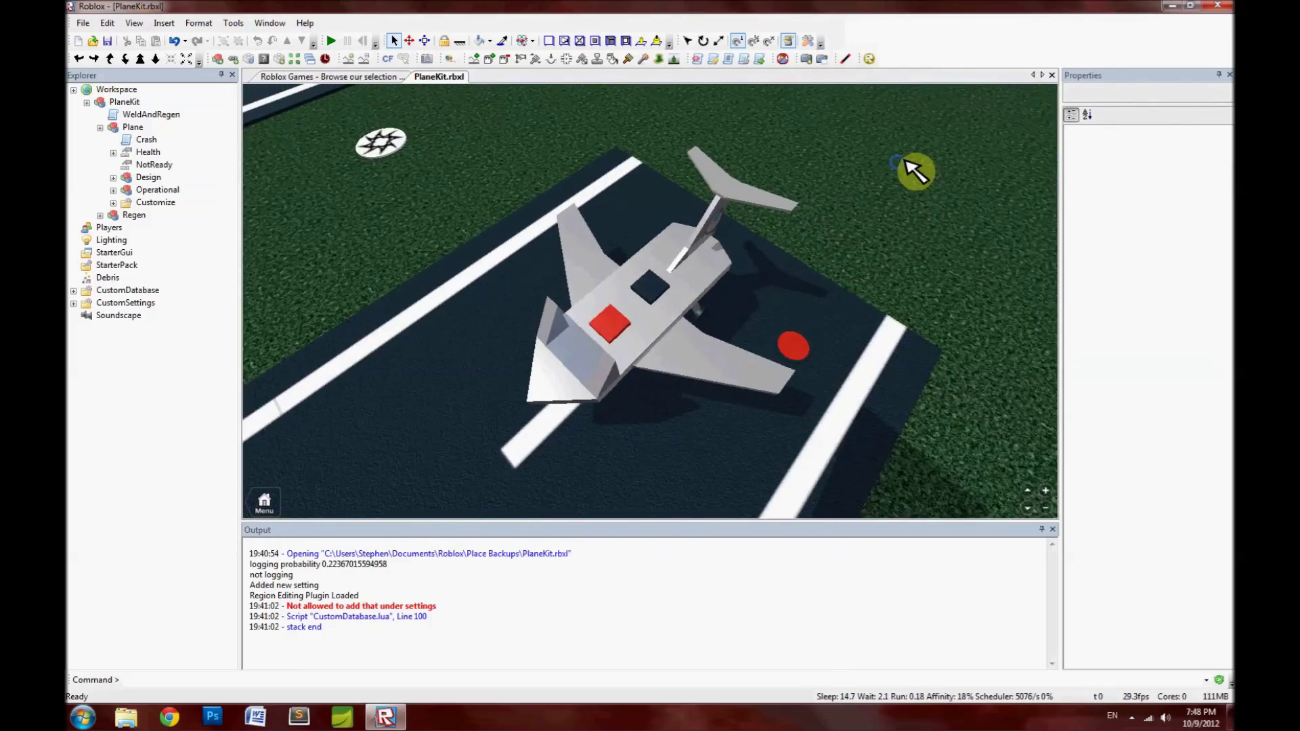